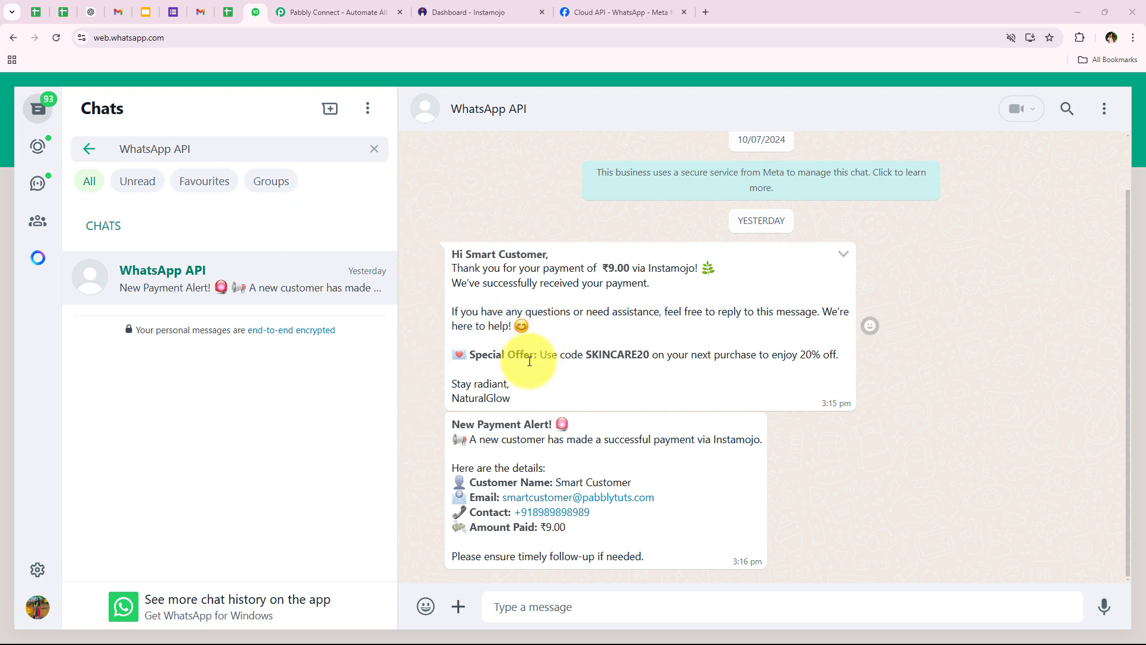
Switch between the Instamojo dashboard and the WhatsApp Web chats twice, ending on WhatsApp
{"action": "left_click", "coordinate": [476, 9]}
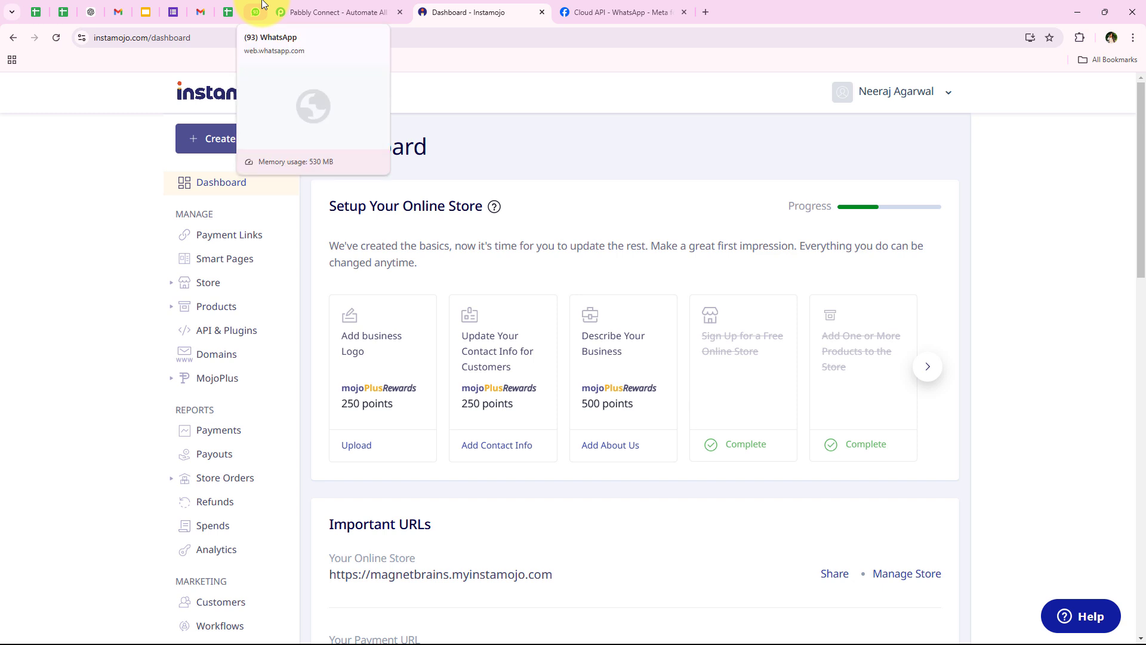
{"action": "left_click", "coordinate": [256, 12]}
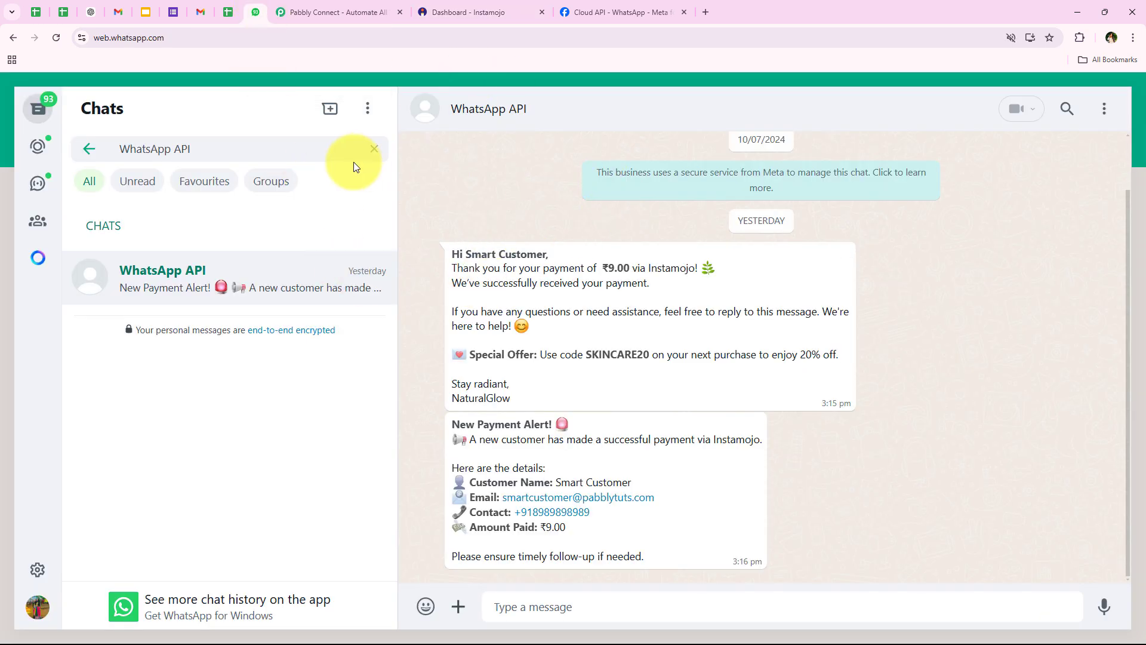
{"action": "left_click", "coordinate": [454, 12]}
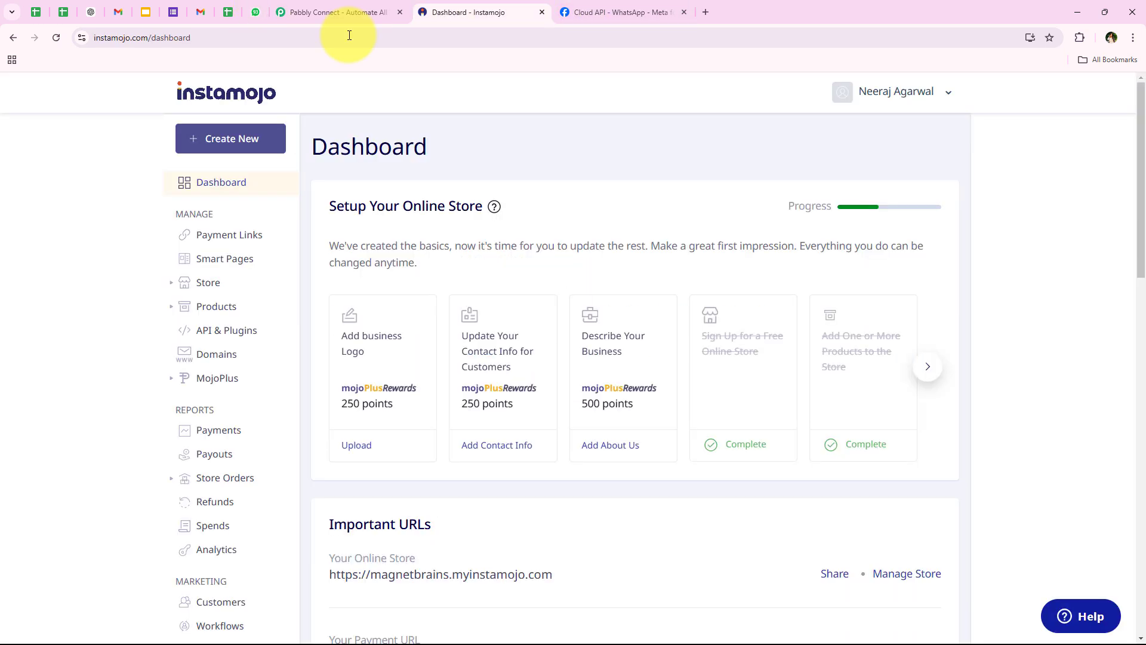
{"action": "left_click", "coordinate": [255, 12]}
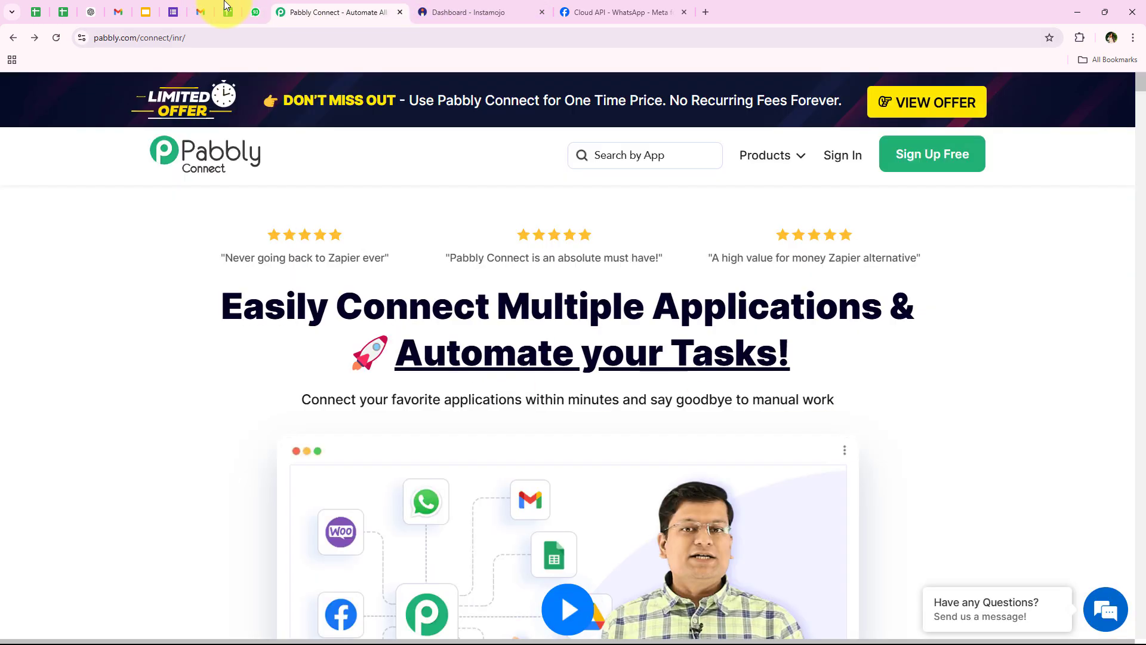
Go to the Pabbly Connect site, close the lifetime offer popup, and highlight its address
{"action": "left_click", "coordinate": [335, 12]}
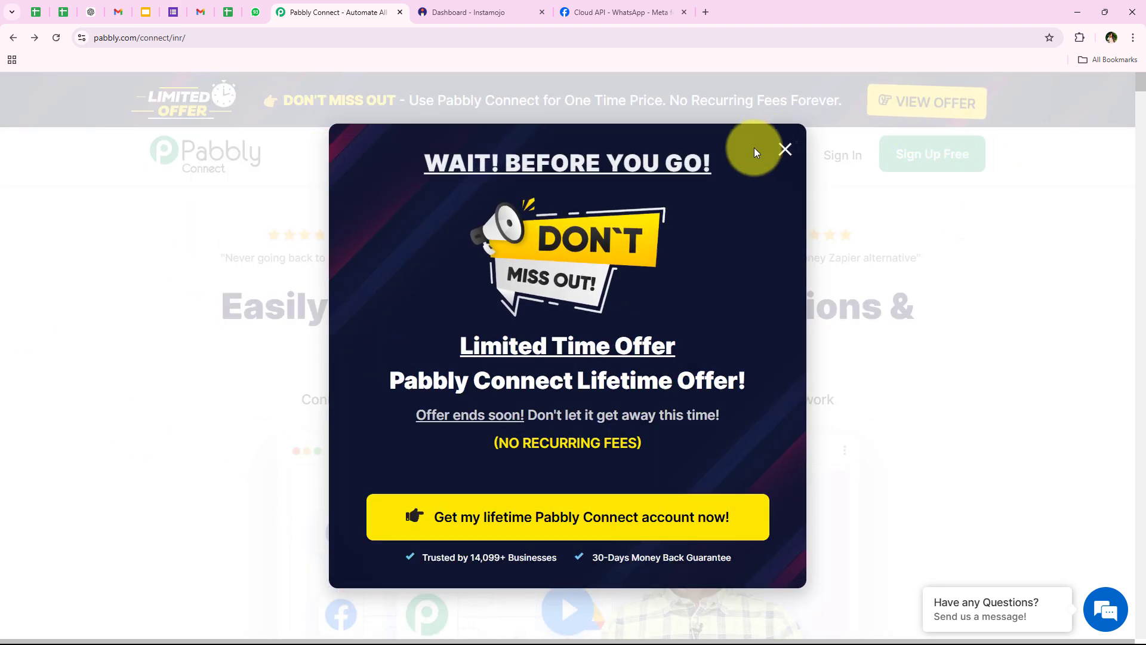
{"action": "left_click", "coordinate": [782, 149]}
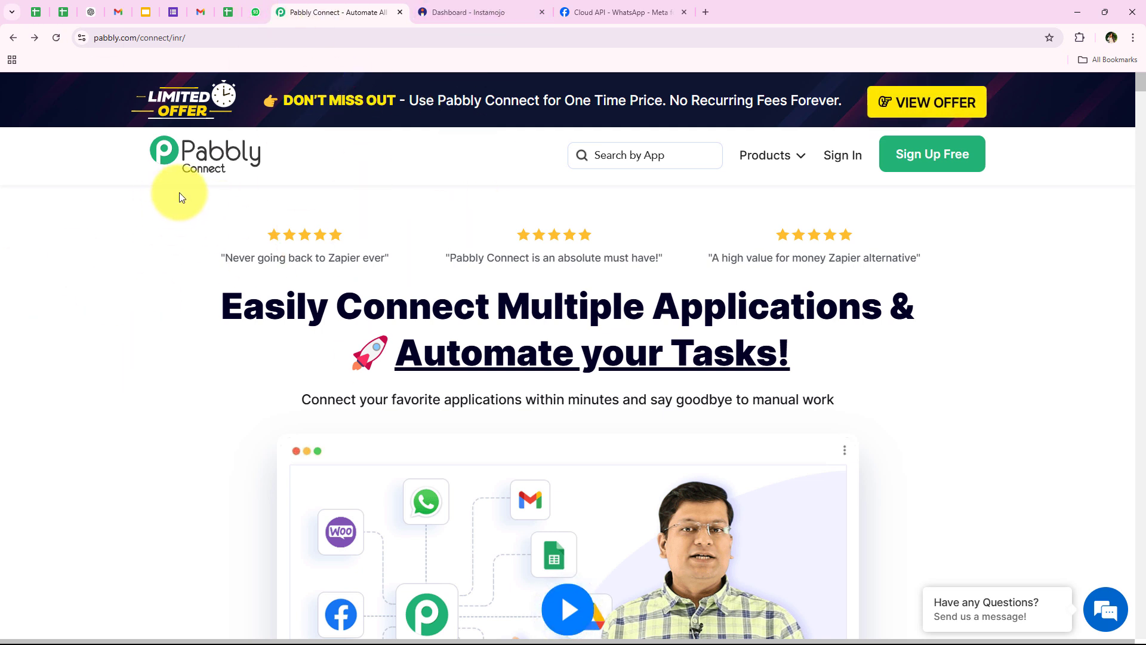
{"action": "left_click", "coordinate": [207, 38]}
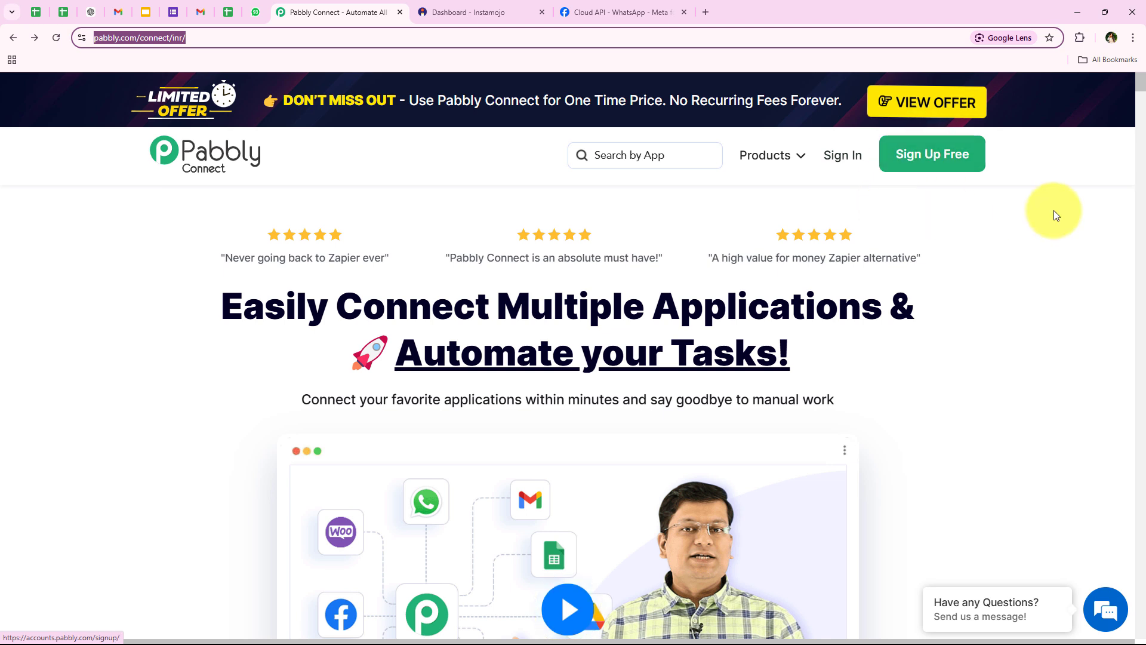
{"action": "left_click", "coordinate": [862, 180]}
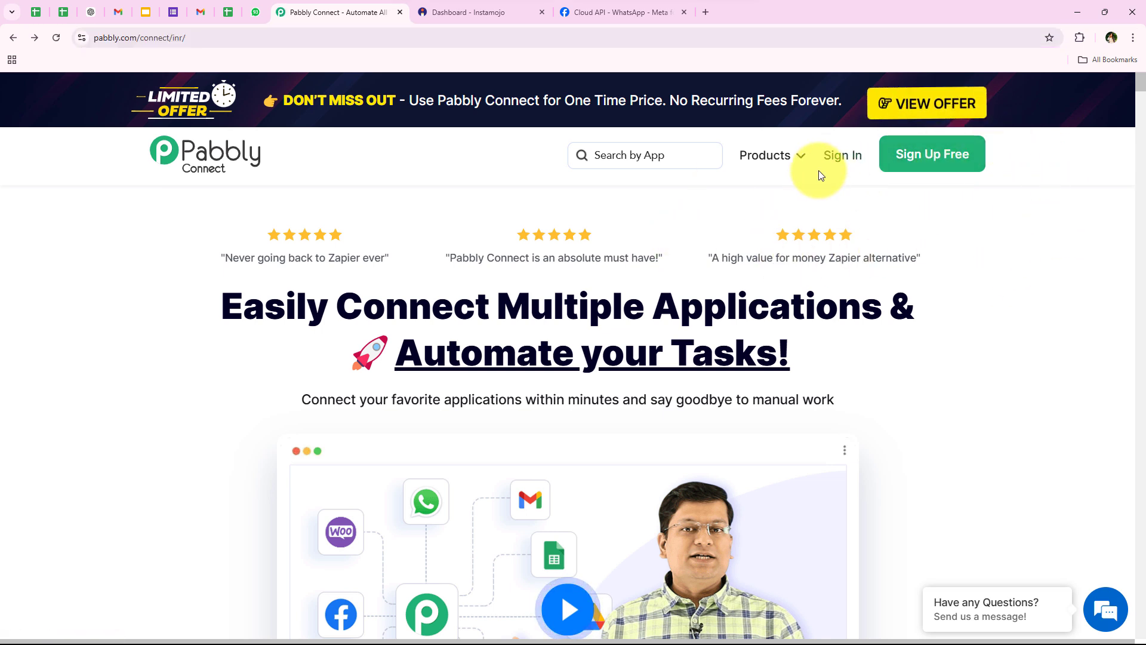
Sign in, then launch Pabbly Connect with Access Now on the All Pabbly Apps page
{"action": "left_click", "coordinate": [844, 160]}
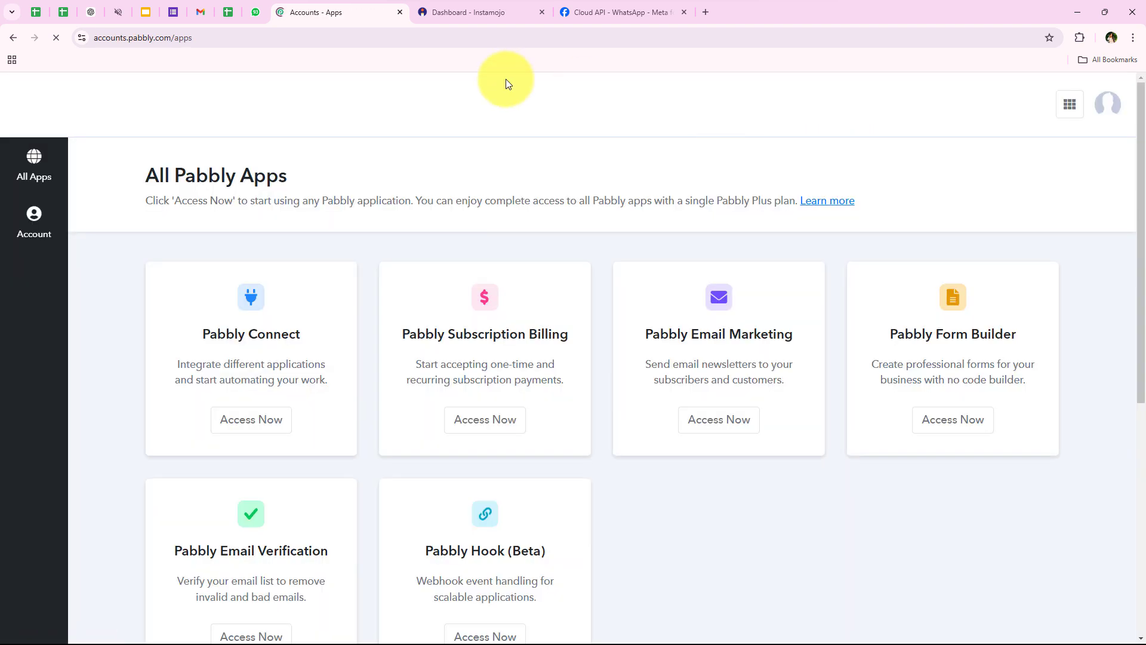
{"action": "left_click_drag", "start_coordinate": [141, 173], "coordinate": [277, 173]}
{"action": "left_click", "coordinate": [304, 212]}
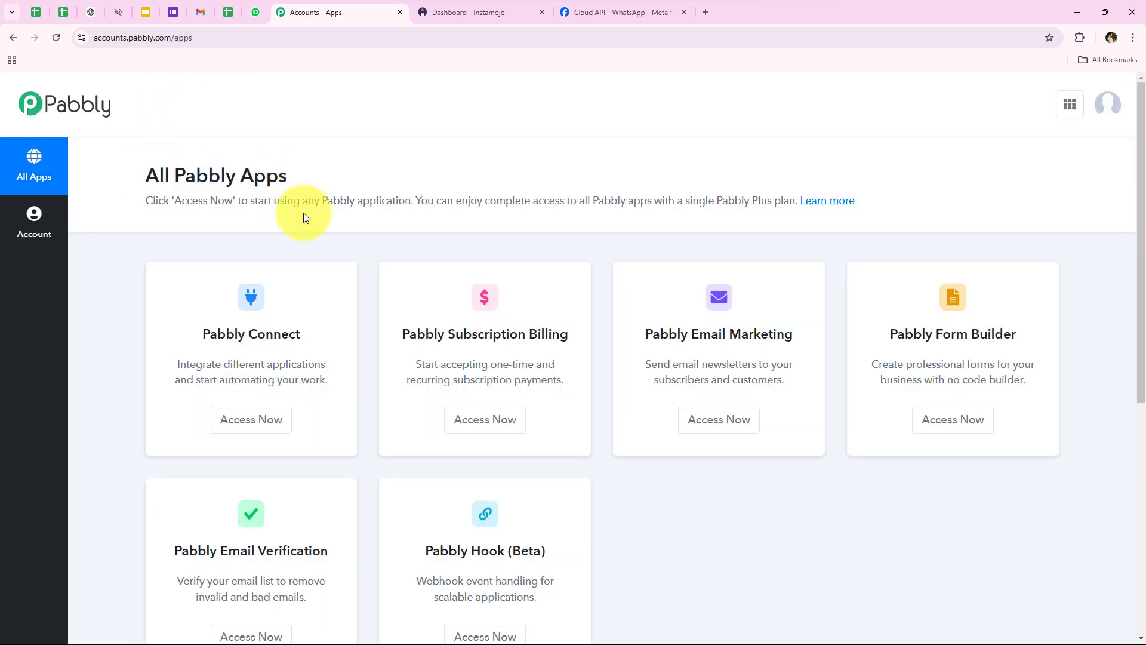
{"action": "scroll", "coordinate": [227, 328], "scroll_direction": "down", "scroll_amount": 1}
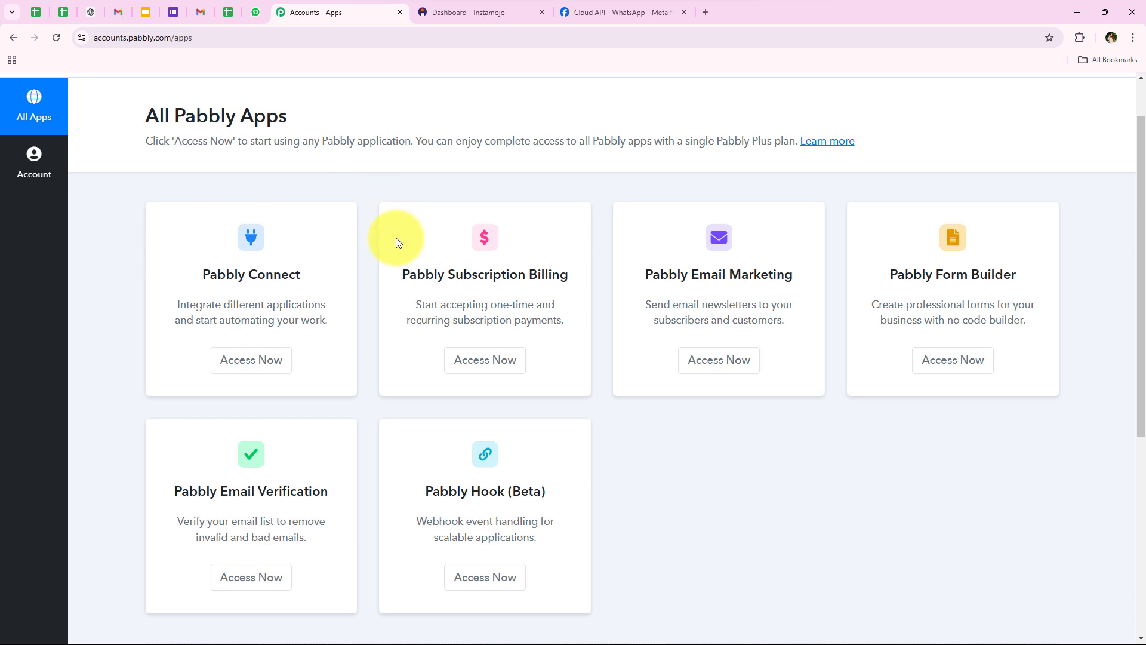
{"action": "scroll", "coordinate": [134, 265], "scroll_direction": "down", "scroll_amount": 1}
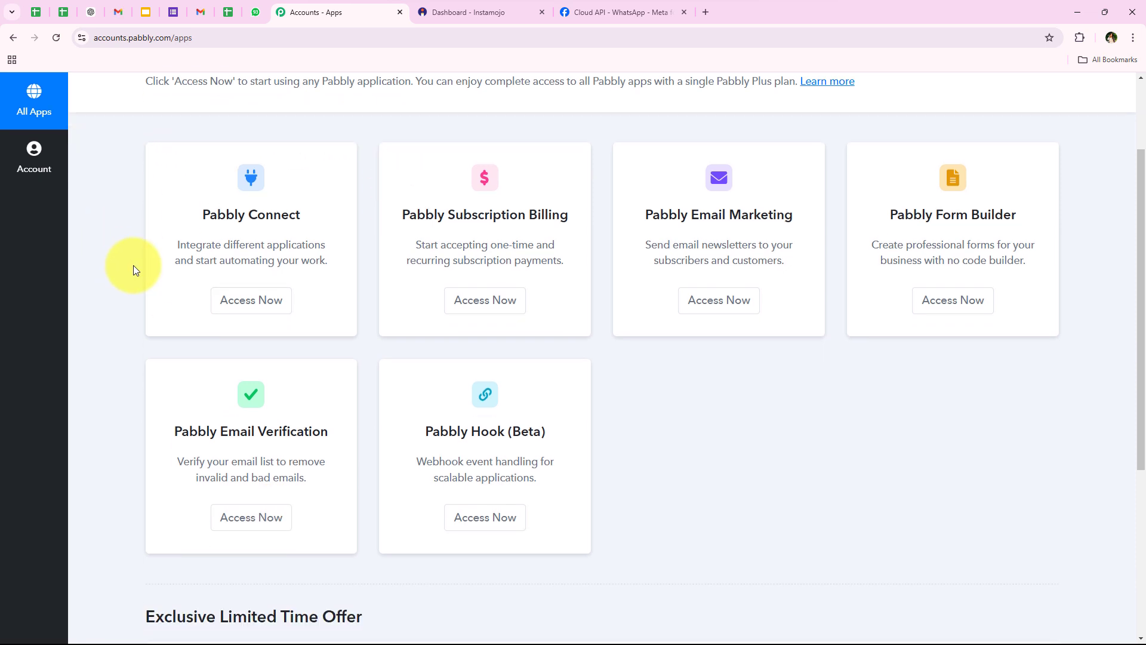
{"action": "scroll", "coordinate": [149, 274], "scroll_direction": "up", "scroll_amount": 2}
{"action": "left_click_drag", "start_coordinate": [202, 333], "coordinate": [299, 335]}
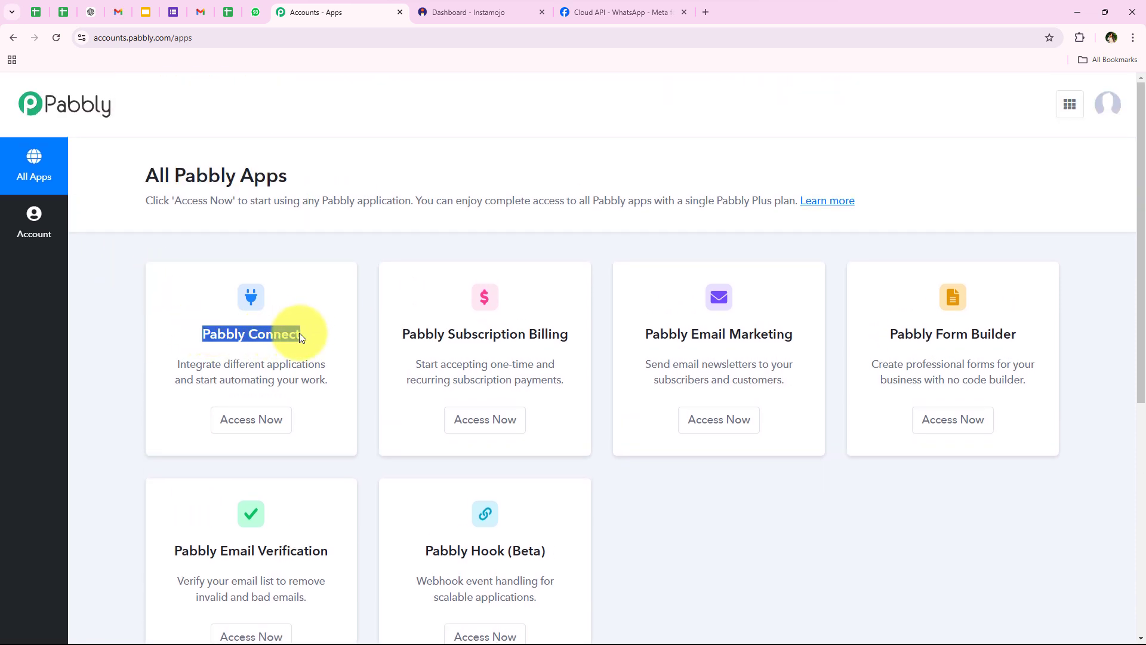
{"action": "left_click_drag", "start_coordinate": [224, 366], "coordinate": [322, 367]}
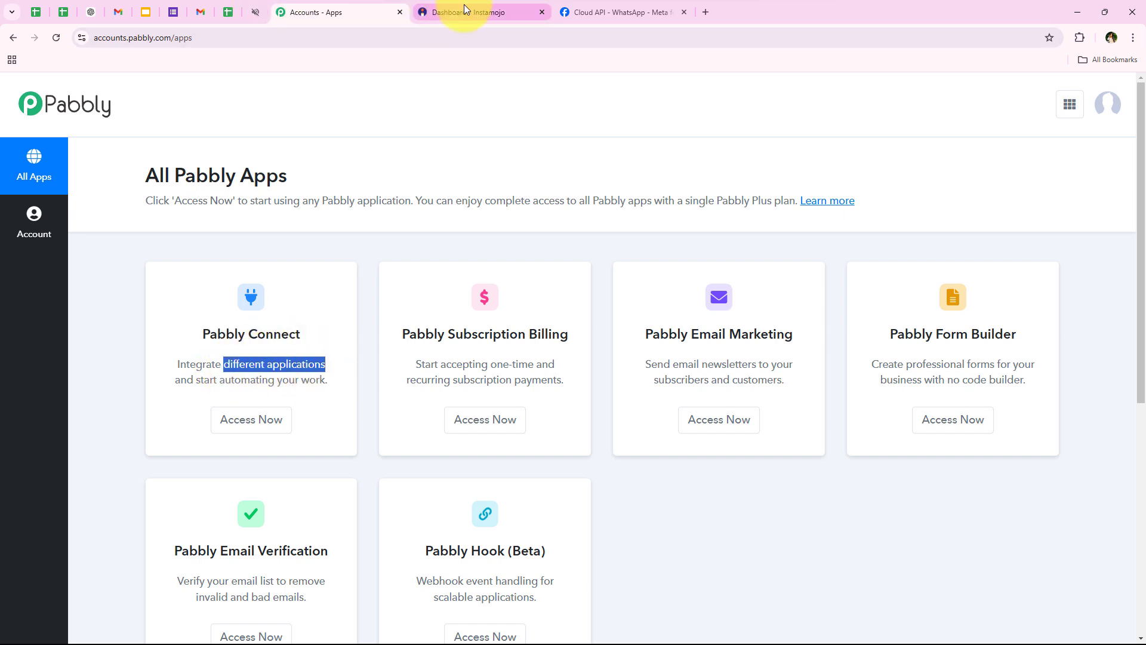
{"action": "left_click", "coordinate": [237, 435]}
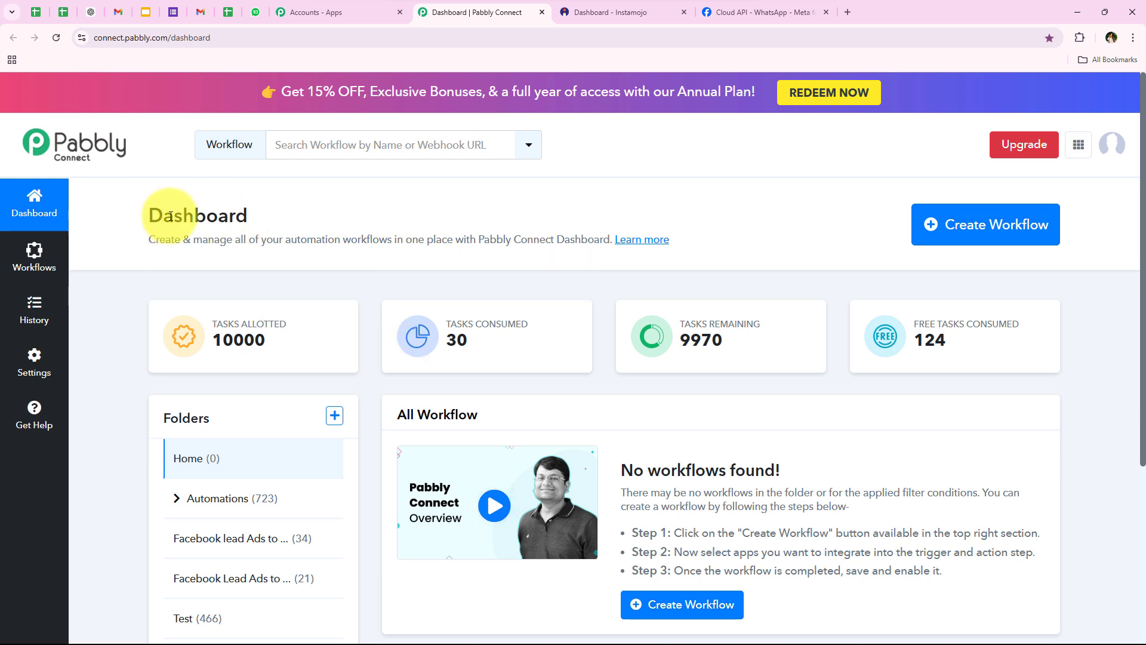
Start a new workflow from the Dashboard and review its Workflow Name and Select Folder fields
{"action": "double_click", "coordinate": [170, 216]}
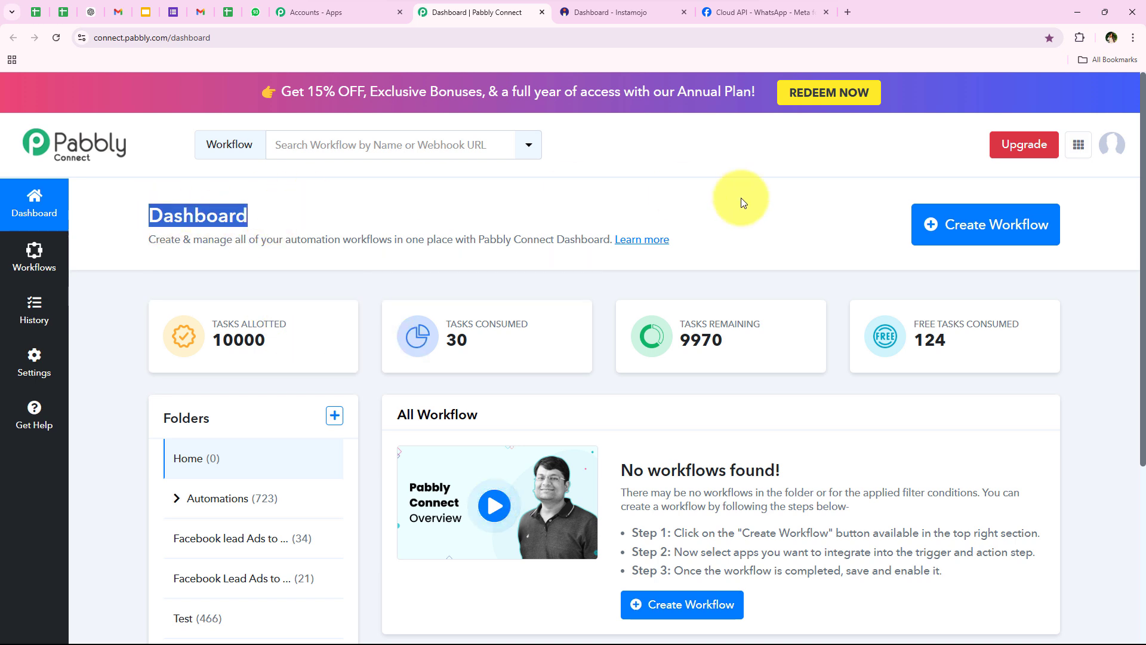
{"action": "left_click", "coordinate": [1006, 219]}
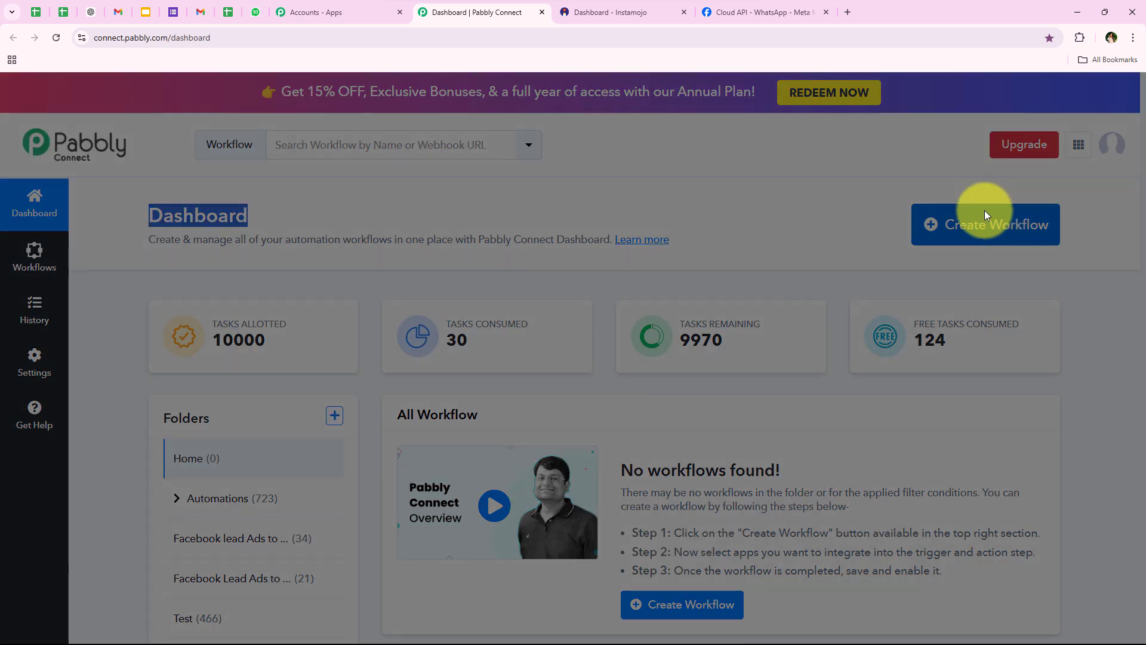
{"action": "left_click_drag", "start_coordinate": [497, 294], "coordinate": [381, 296]}
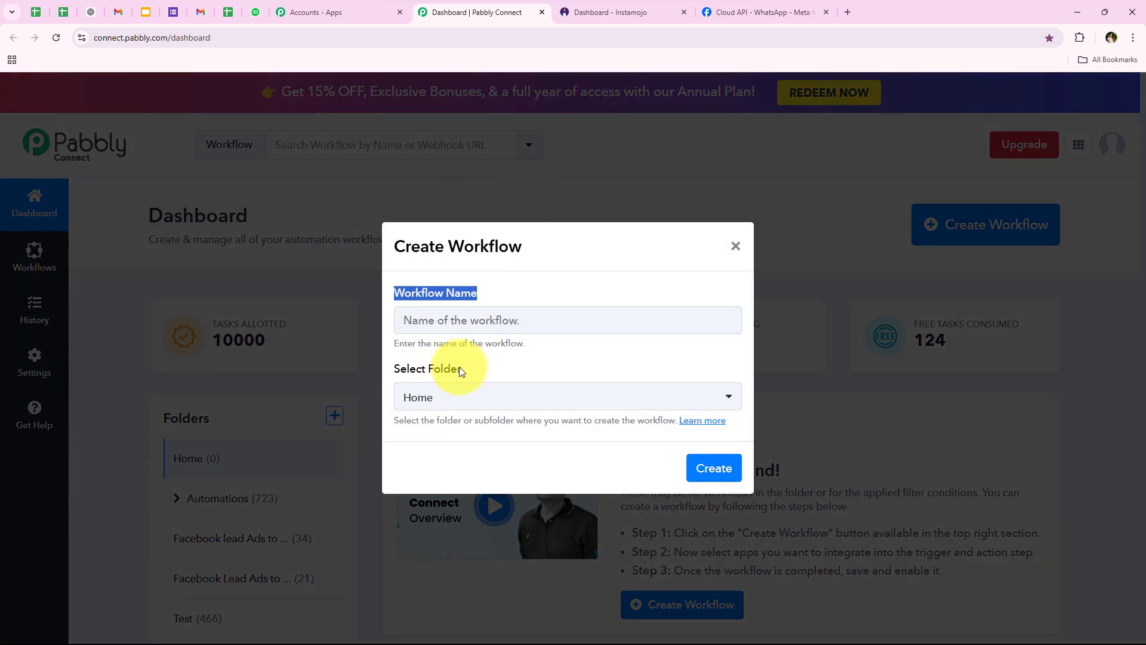
{"action": "left_click_drag", "start_coordinate": [458, 370], "coordinate": [393, 370]}
{"action": "left_click", "coordinate": [391, 371]}
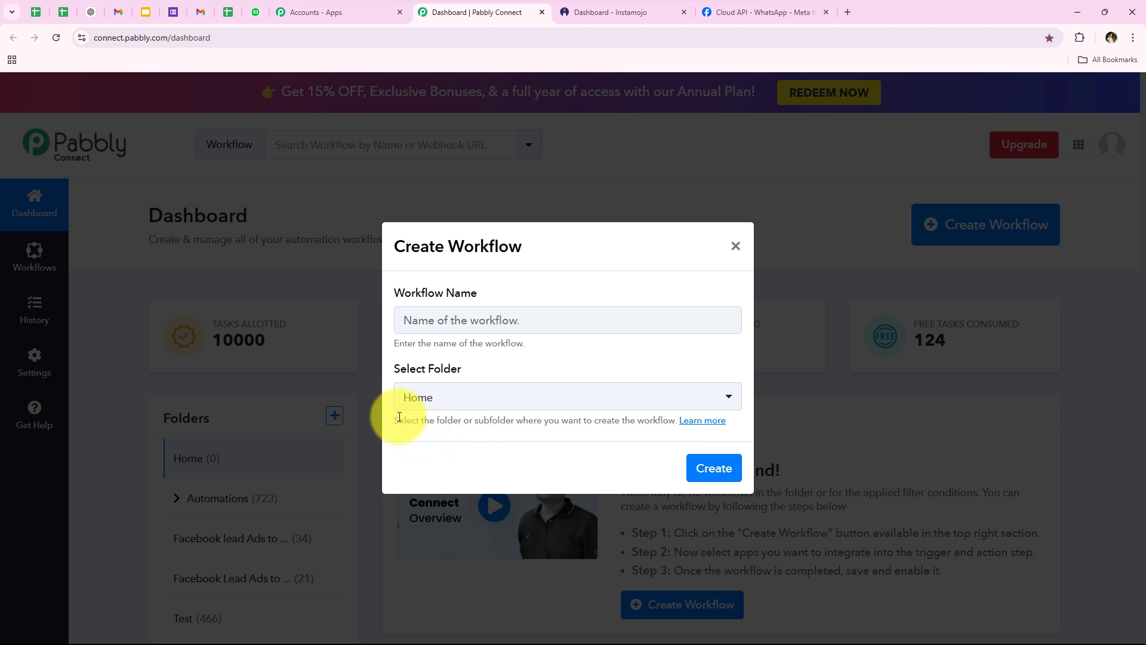
{"action": "left_click_drag", "start_coordinate": [393, 419], "coordinate": [517, 422]}
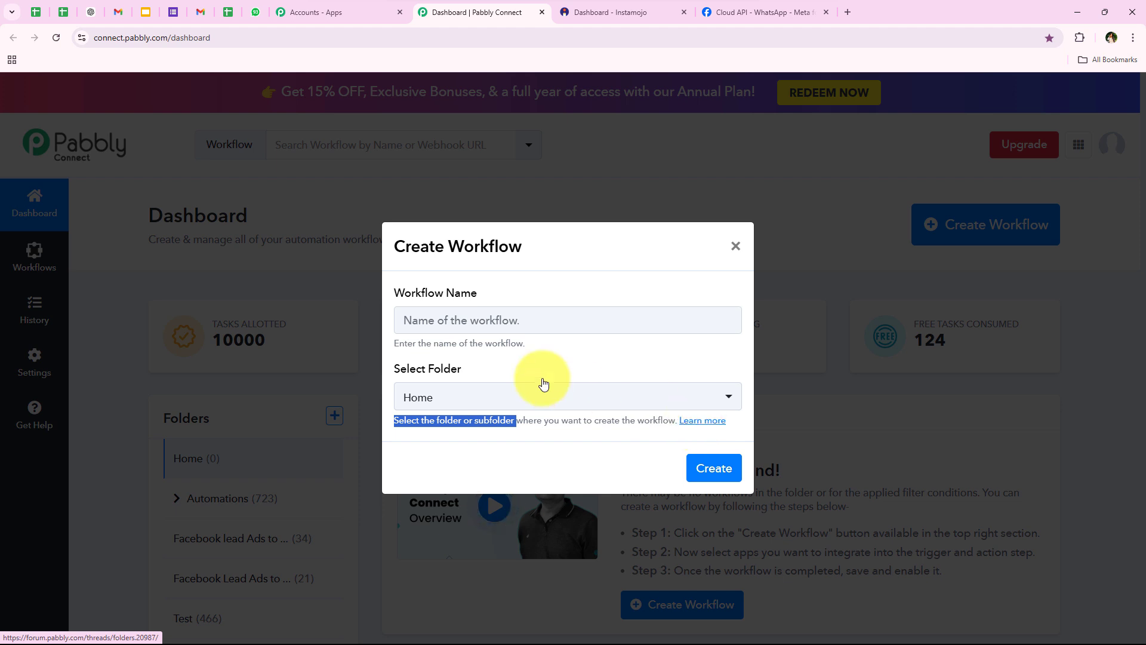
{"action": "left_click_drag", "start_coordinate": [395, 369], "coordinate": [477, 372]}
{"action": "left_click", "coordinate": [476, 372]}
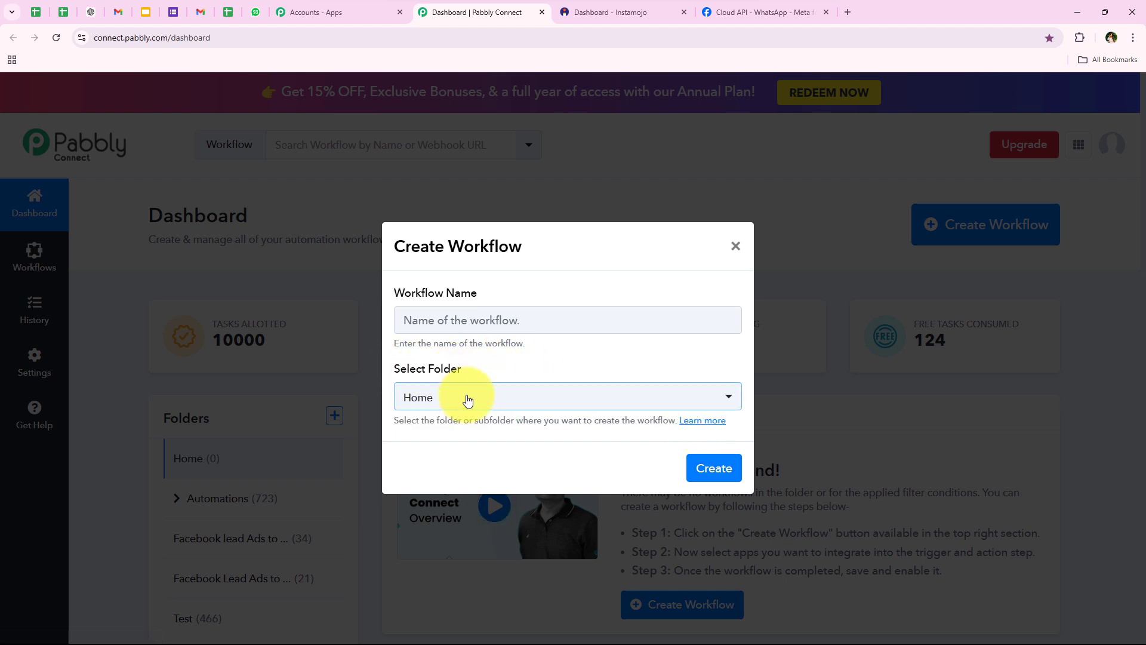
Paste the Instamojo-to-WhatsApp workflow name, choose the Automations folder, and create the workflow
{"action": "left_click", "coordinate": [428, 320]}
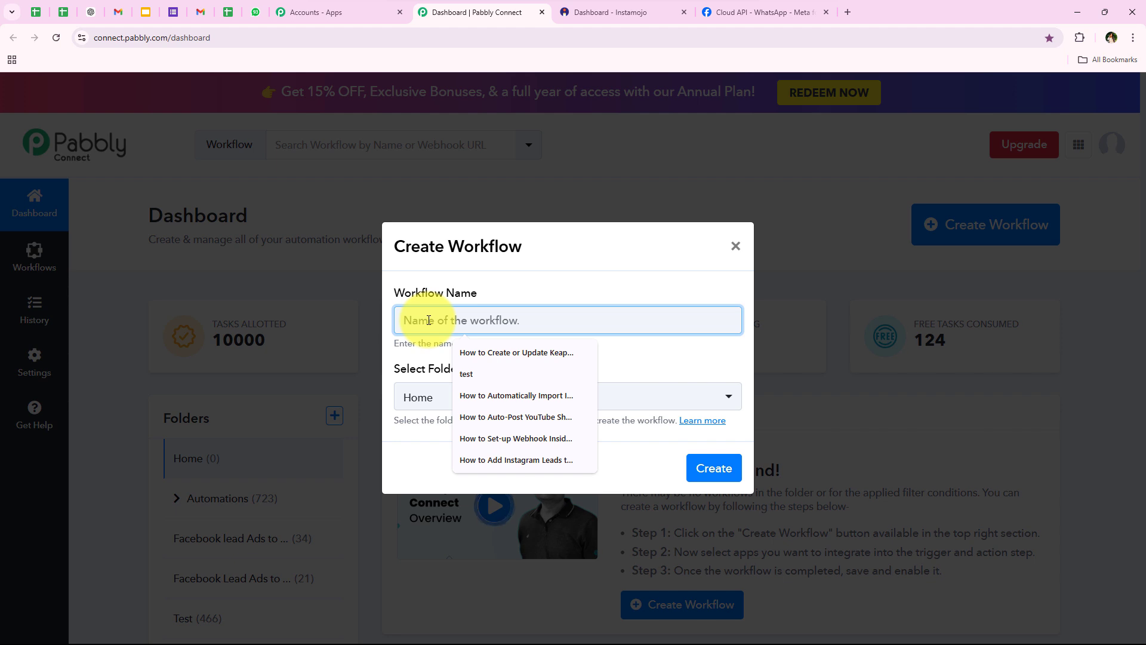
{"action": "key", "text": "ctrl+v"}
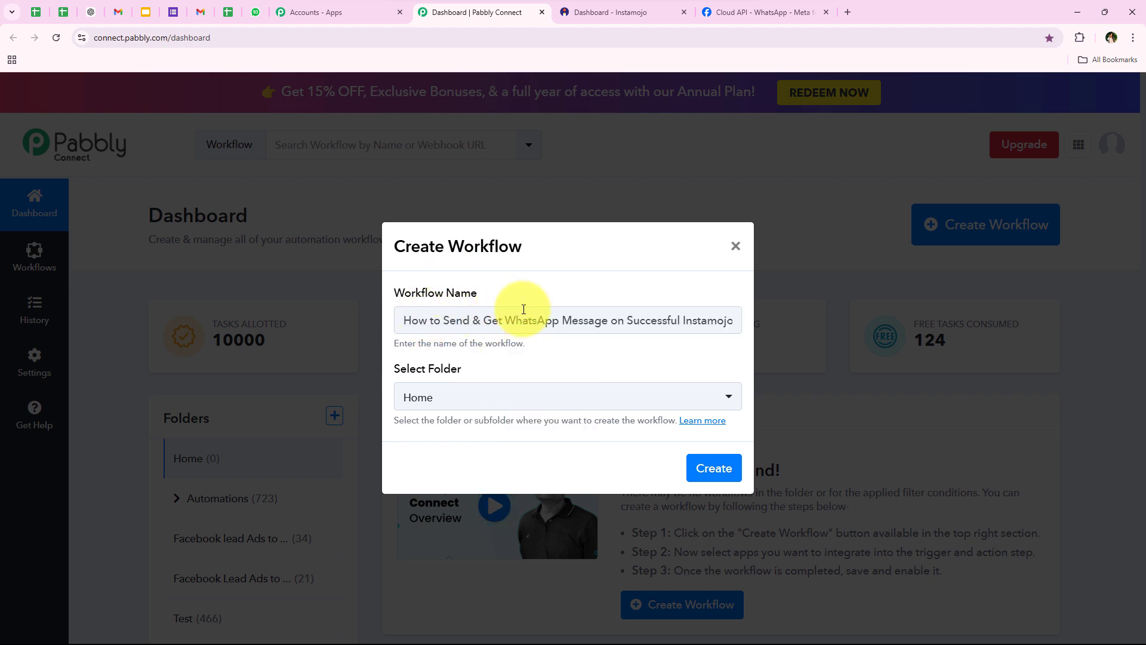
{"action": "left_click_drag", "start_coordinate": [611, 324], "coordinate": [780, 317]}
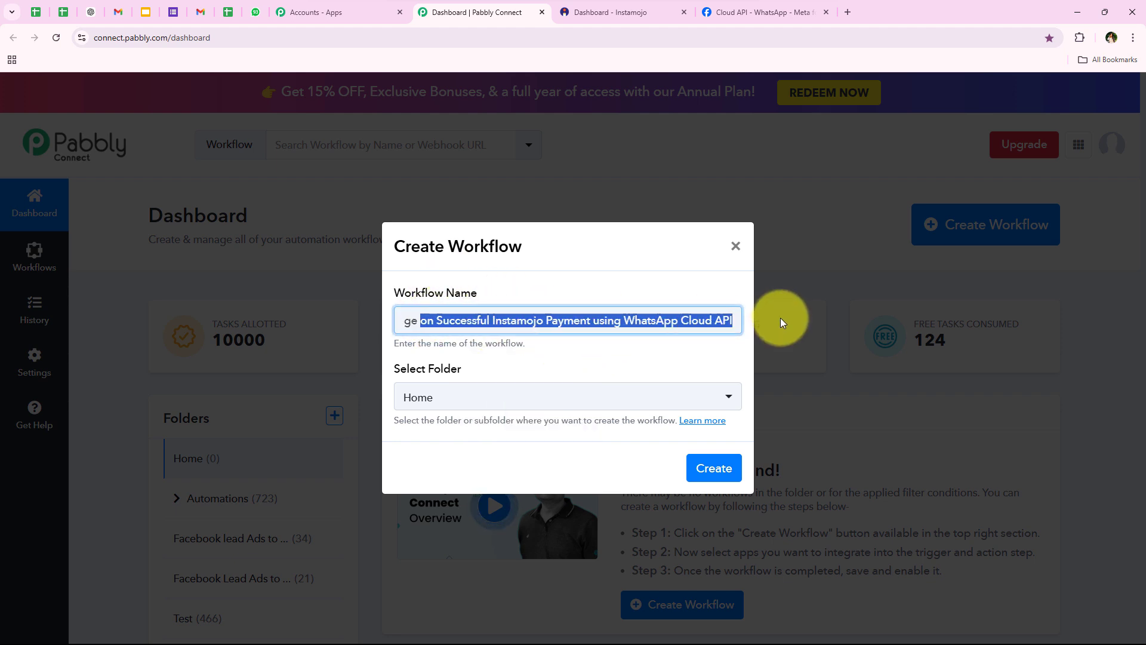
{"action": "left_click", "coordinate": [597, 372]}
{"action": "left_click", "coordinate": [461, 402]}
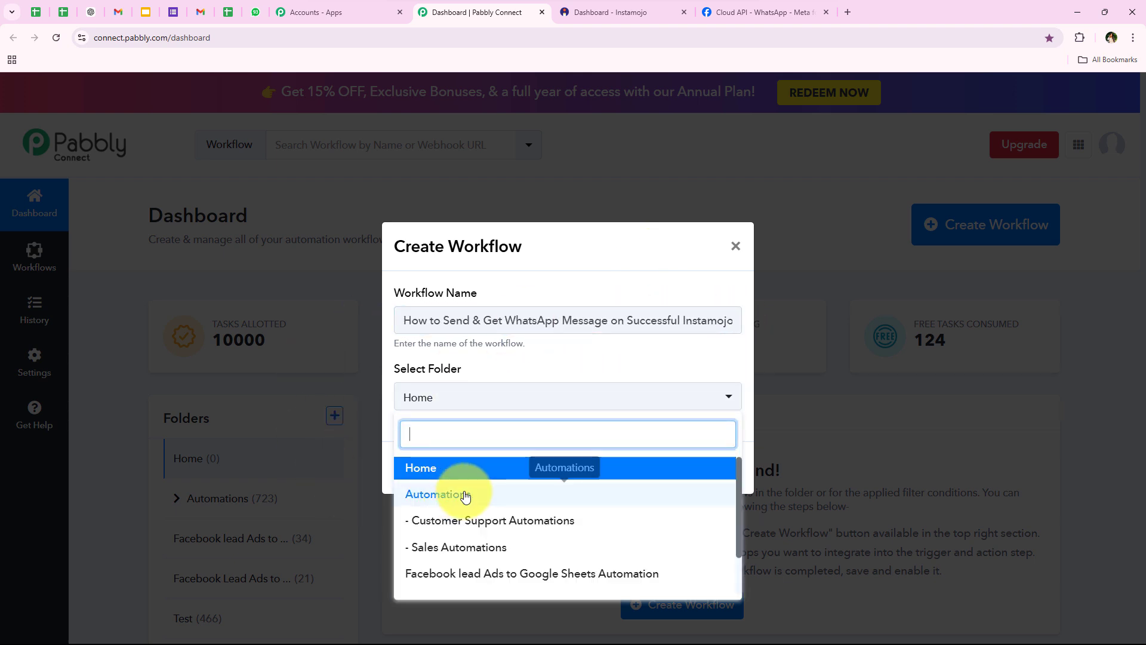
{"action": "left_click", "coordinate": [532, 496]}
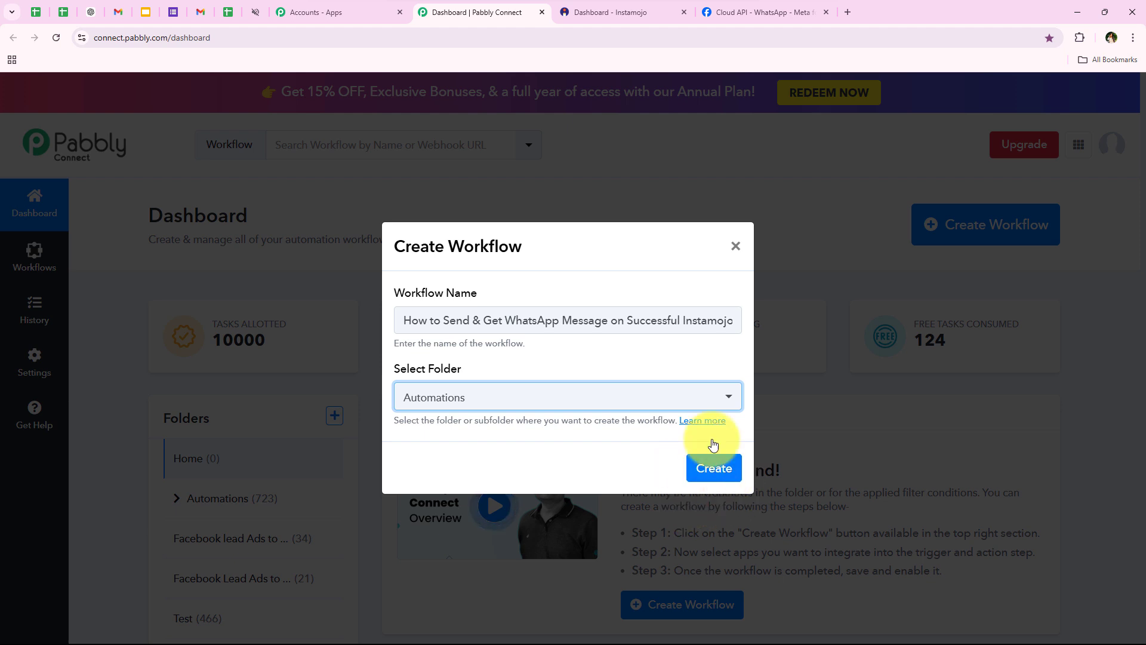
{"action": "left_click", "coordinate": [713, 468]}
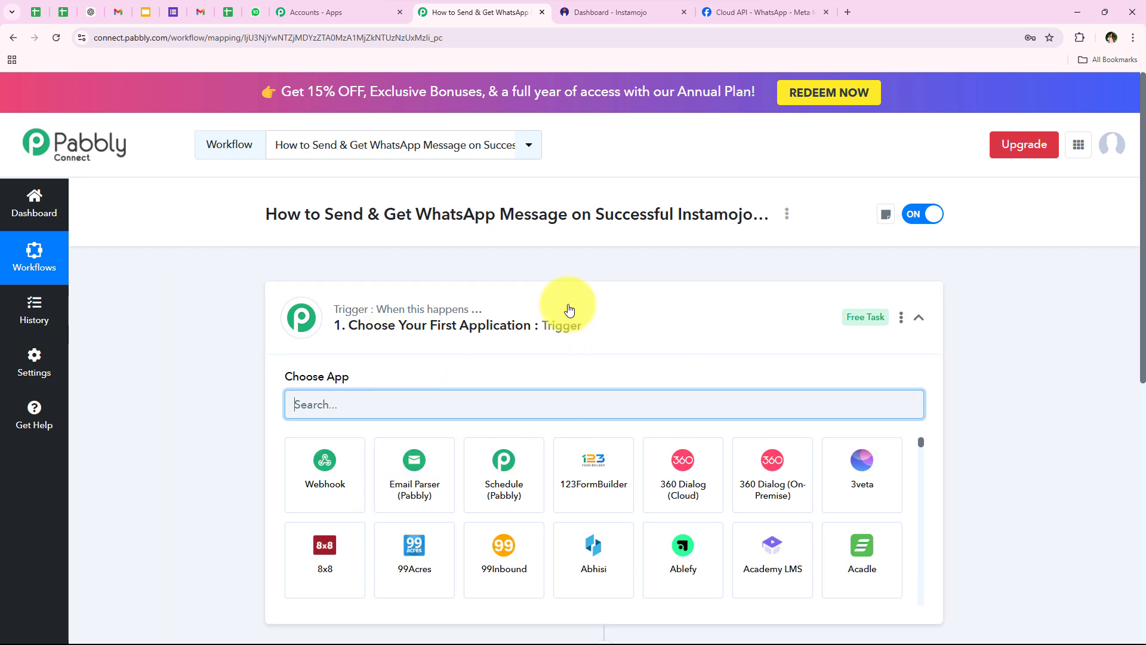
Search 'Instam' in the trigger step's app picker and choose Instamojo V2
{"action": "left_click", "coordinate": [657, 337]}
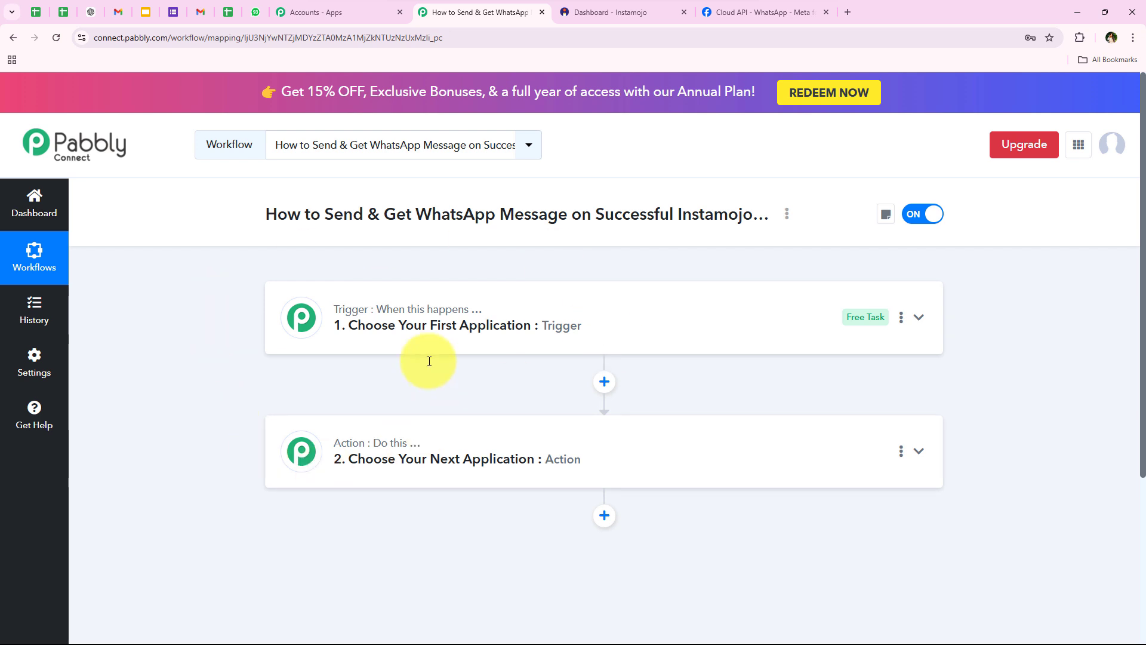
{"action": "left_click", "coordinate": [409, 322]}
{"action": "left_click", "coordinate": [349, 409]}
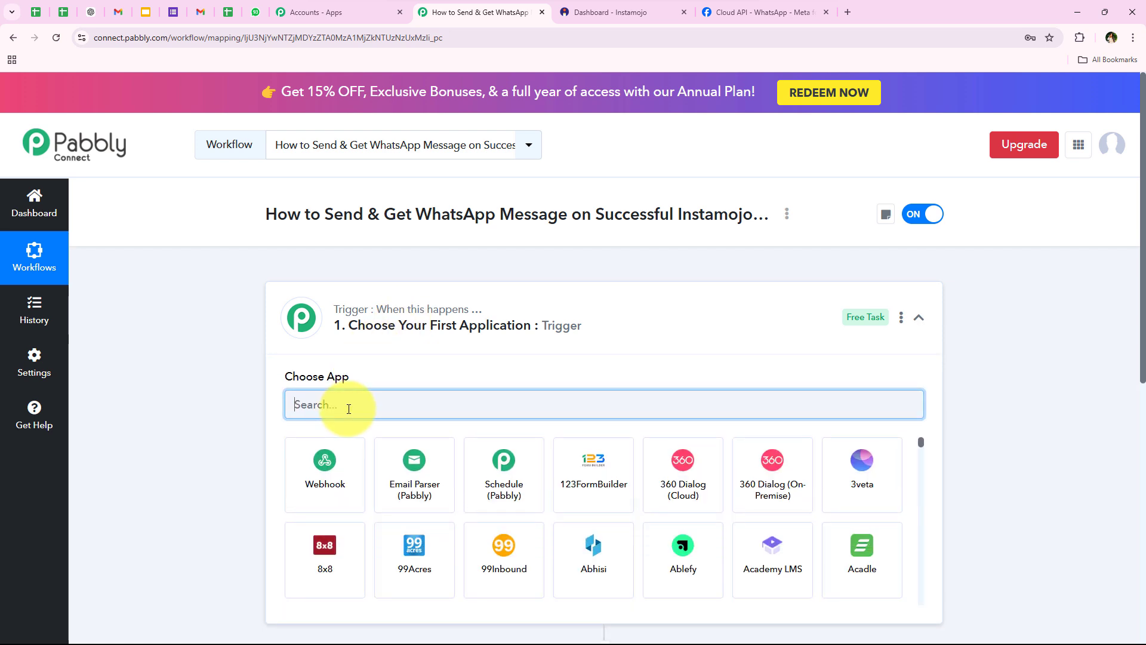
{"action": "type", "text": "Instamojo"}
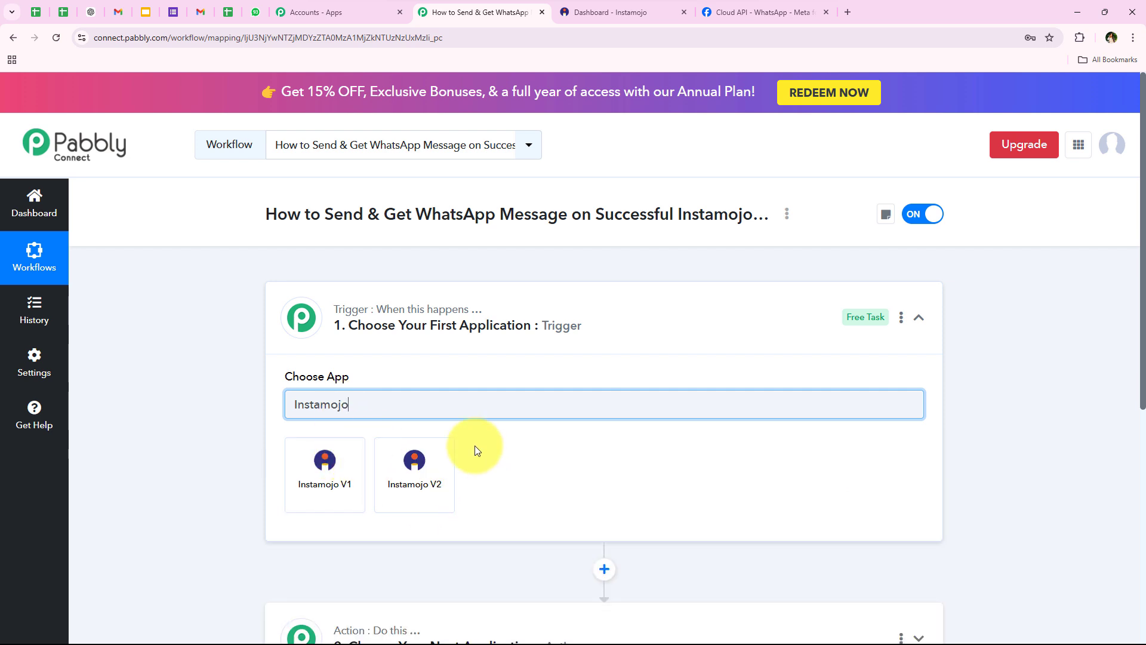
{"action": "left_click", "coordinate": [419, 478]}
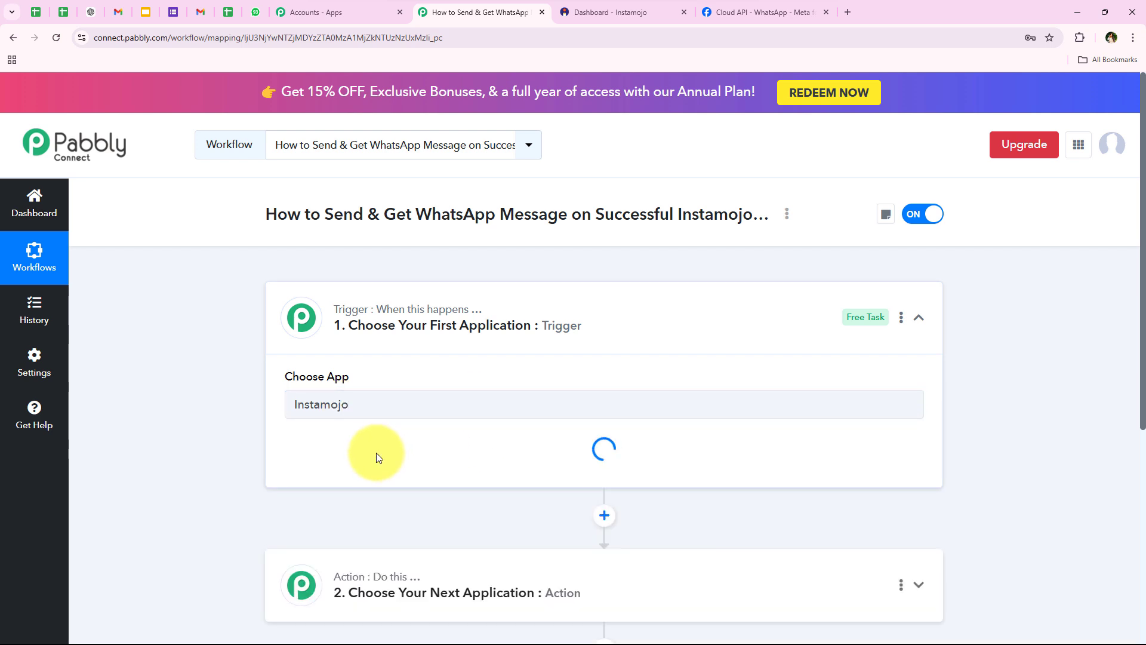
Set the Instamojo V2 trigger event to Successful Payment
{"action": "left_click_drag", "start_coordinate": [284, 439], "coordinate": [374, 439]}
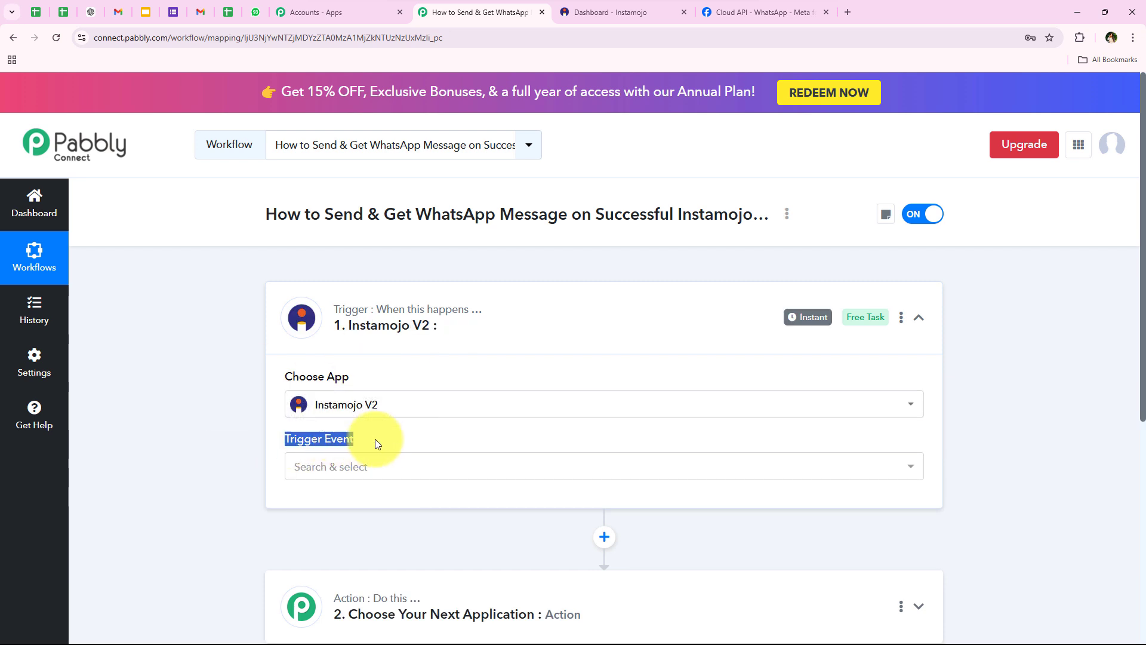
{"action": "left_click", "coordinate": [375, 440]}
{"action": "mouse_move", "coordinate": [337, 440]}
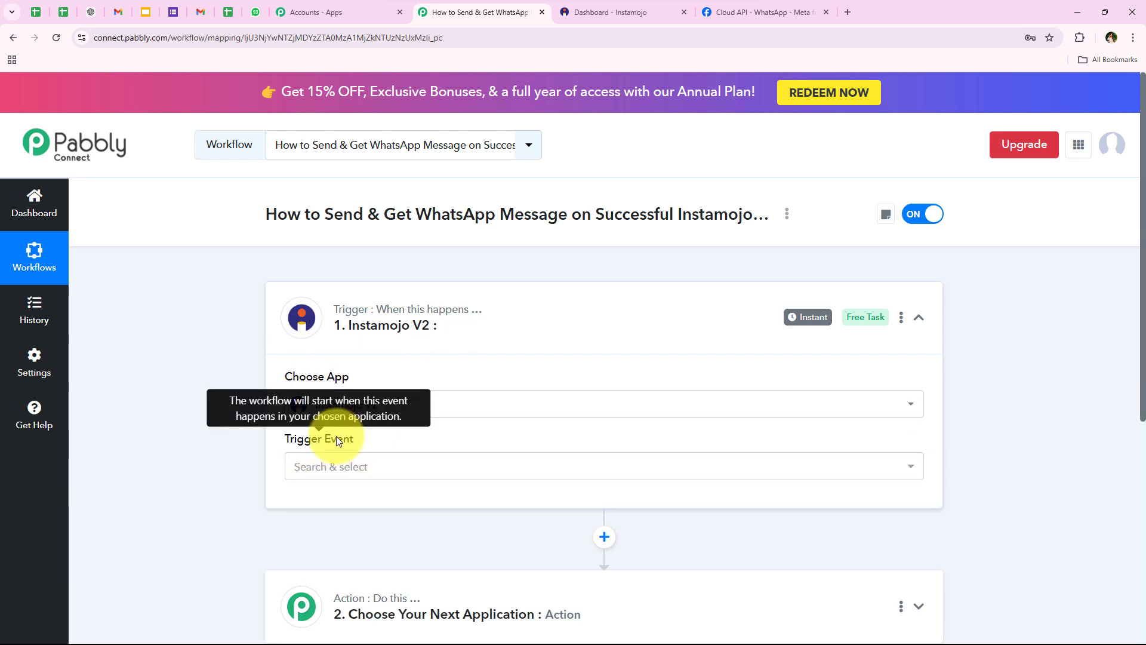
{"action": "scroll", "coordinate": [155, 413], "scroll_direction": "down", "scroll_amount": 1}
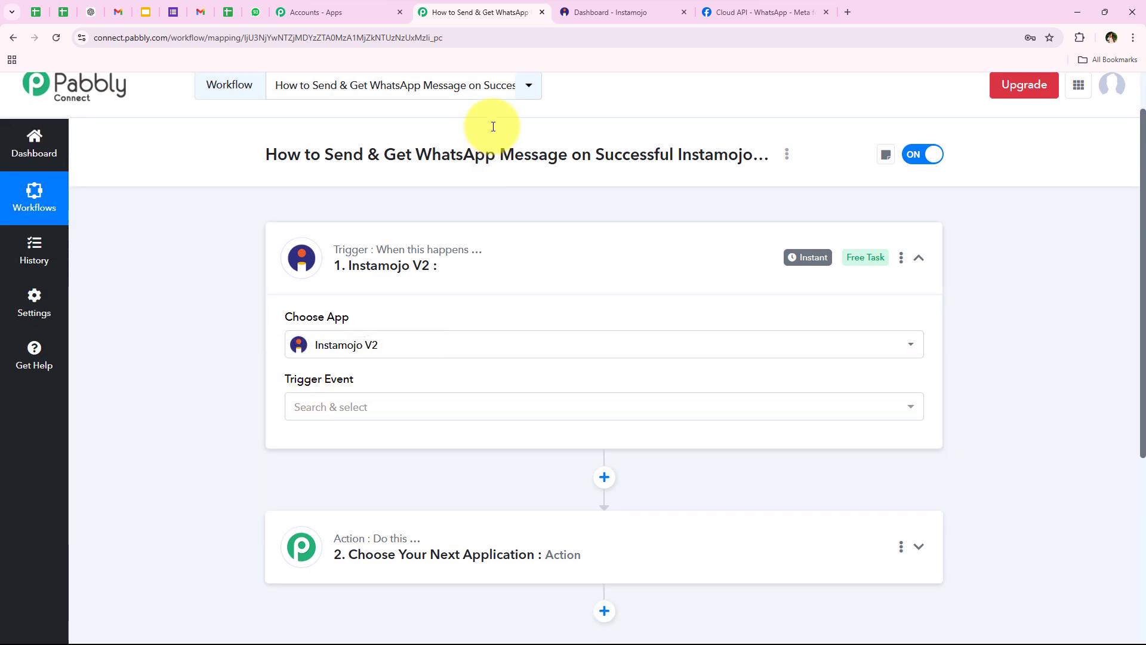
{"action": "left_click", "coordinate": [335, 407]}
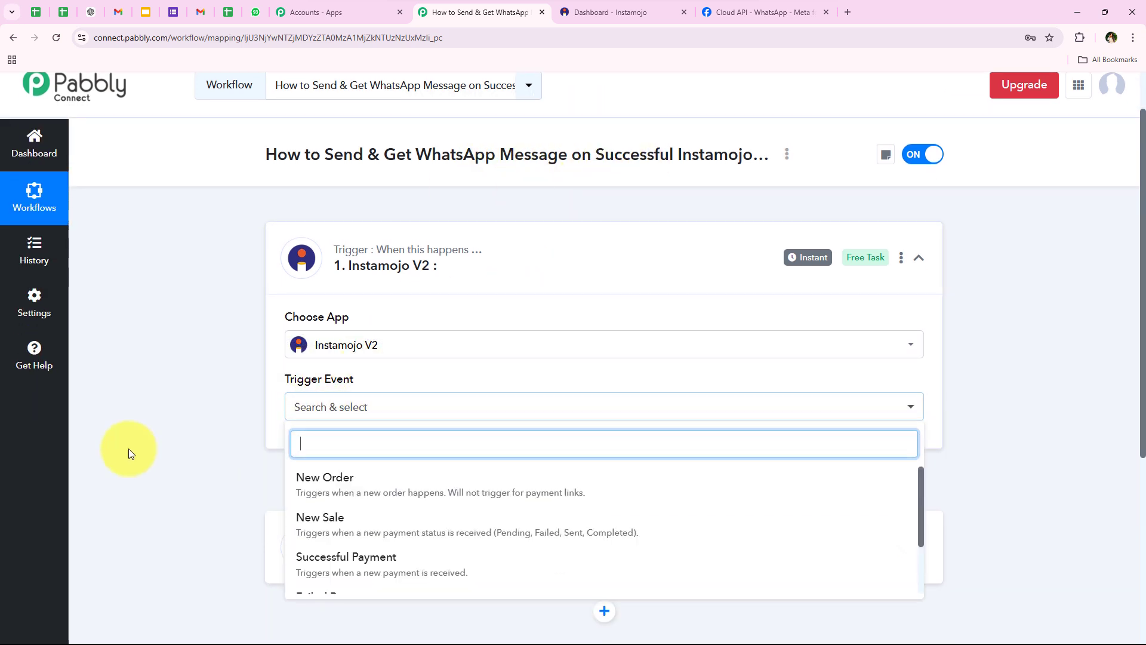
{"action": "scroll", "coordinate": [430, 418], "scroll_direction": "down", "scroll_amount": 1}
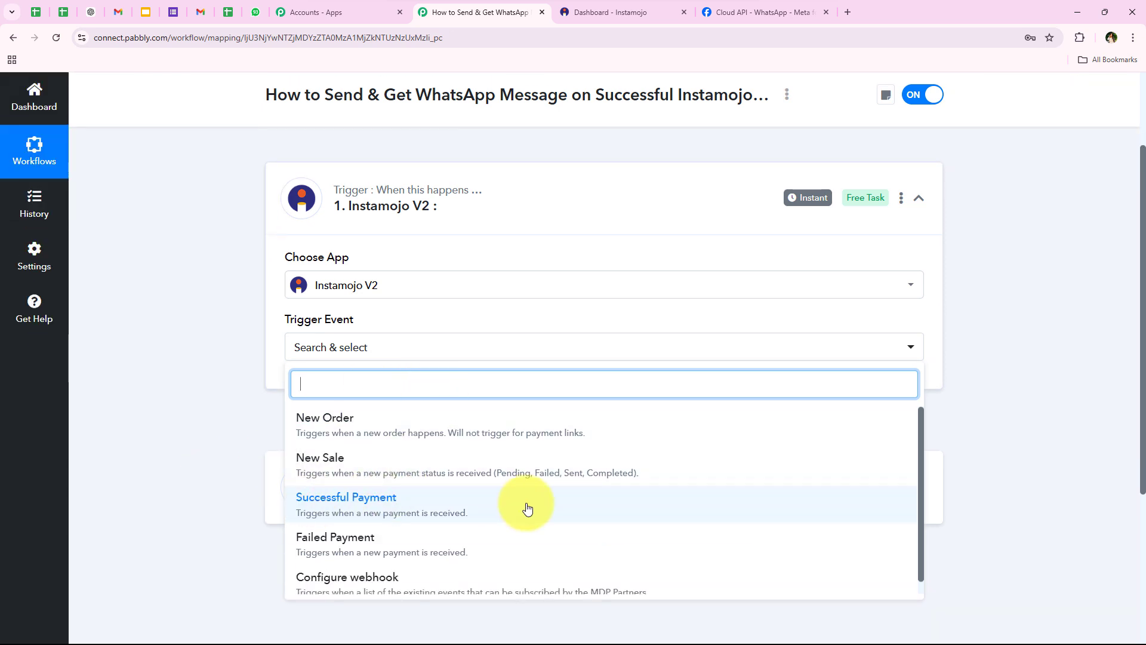
{"action": "left_click", "coordinate": [403, 499]}
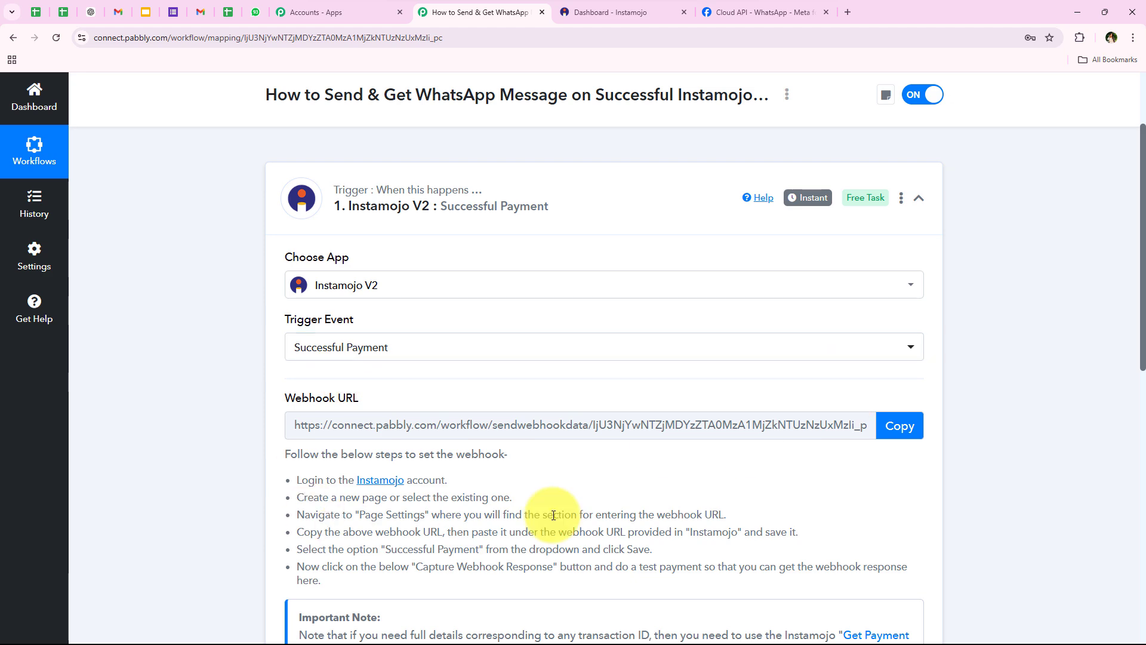
Copy the trigger's webhook URL and switch to the Instamojo dashboard
{"action": "scroll", "coordinate": [389, 393], "scroll_direction": "down", "scroll_amount": 1}
{"action": "scroll", "coordinate": [388, 394], "scroll_direction": "down", "scroll_amount": 3}
{"action": "scroll", "coordinate": [245, 322], "scroll_direction": "up", "scroll_amount": 4}
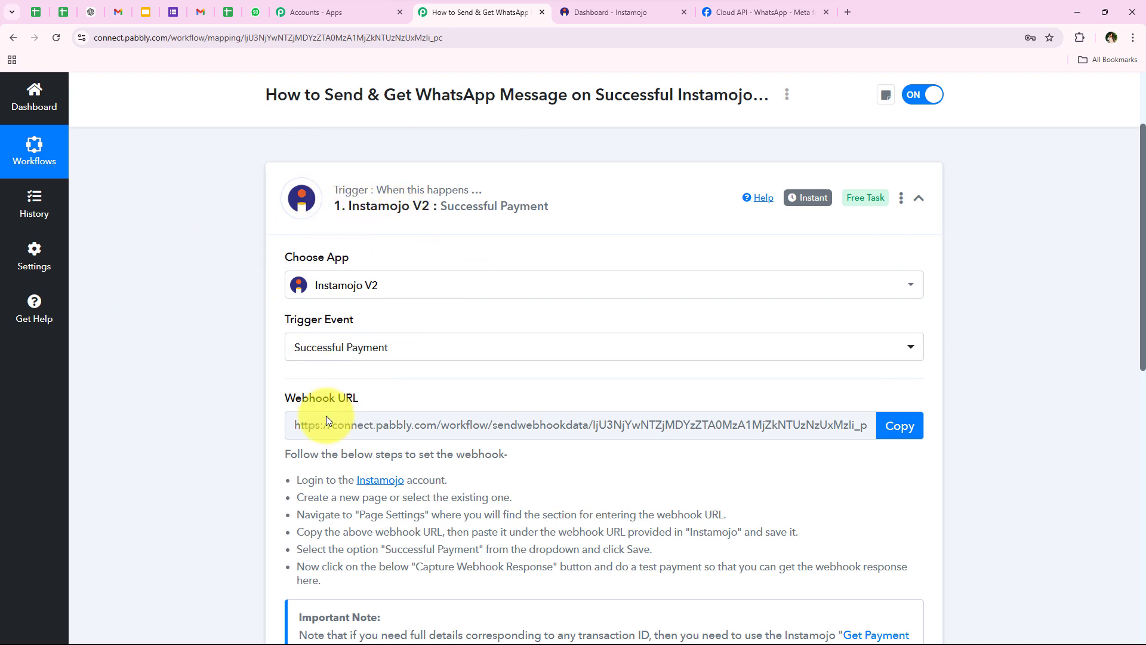
{"action": "scroll", "coordinate": [294, 487], "scroll_direction": "down", "scroll_amount": 4}
{"action": "scroll", "coordinate": [801, 299], "scroll_direction": "up", "scroll_amount": 2}
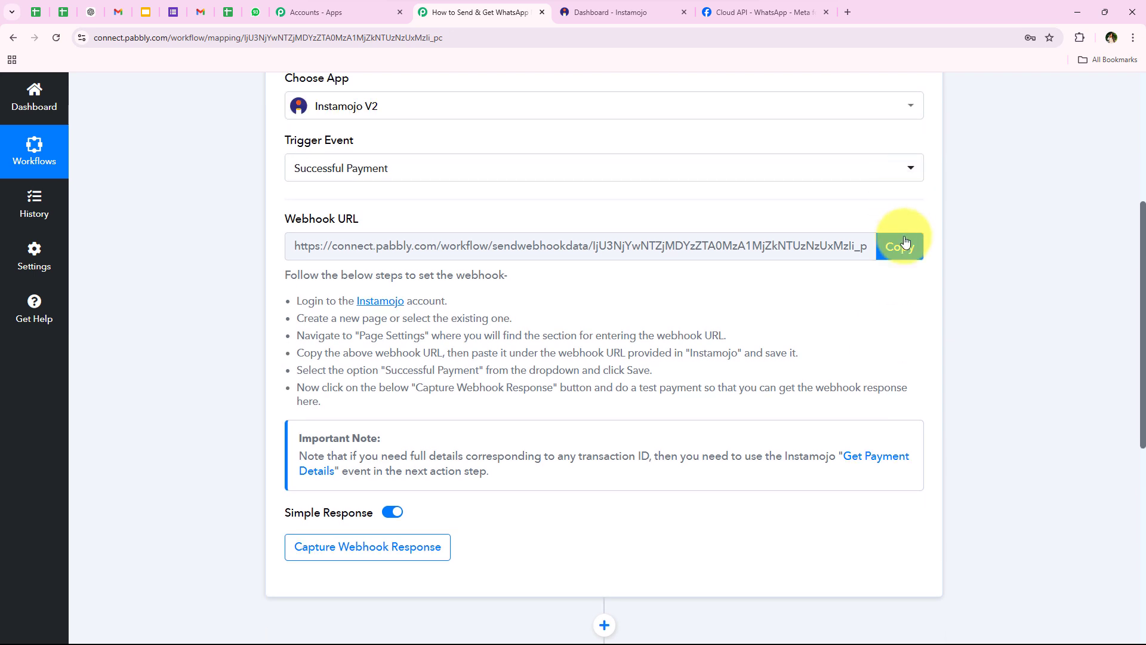
{"action": "left_click", "coordinate": [898, 246]}
{"action": "scroll", "coordinate": [263, 368], "scroll_direction": "up", "scroll_amount": 1}
{"action": "left_click_drag", "start_coordinate": [289, 363], "coordinate": [332, 456]}
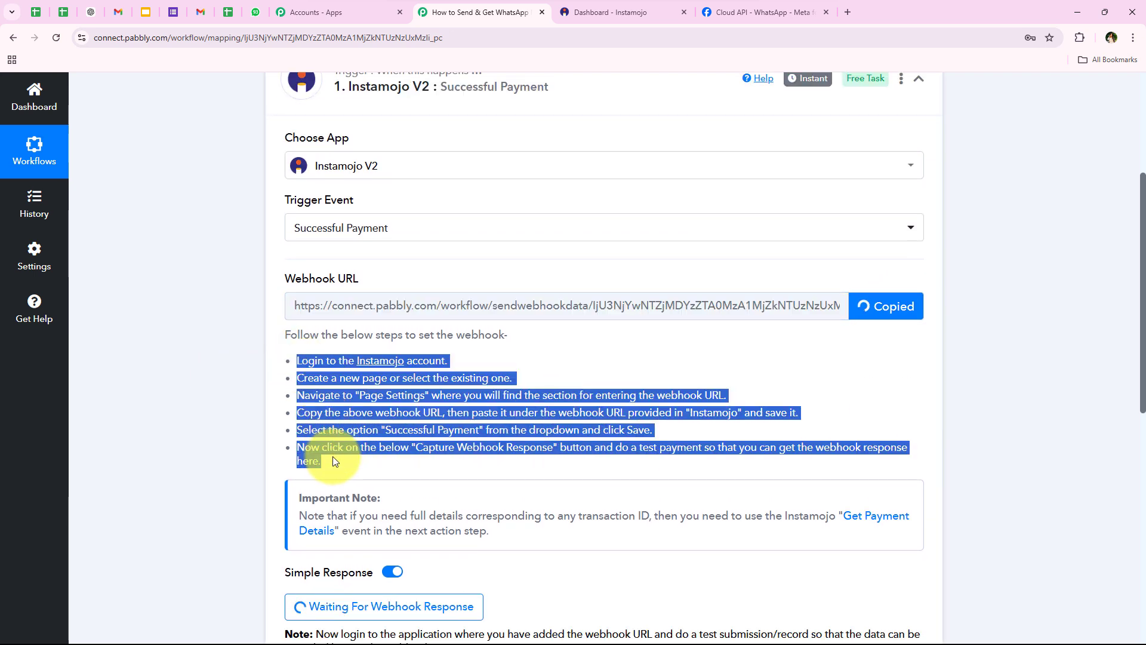
{"action": "left_click", "coordinate": [332, 456]}
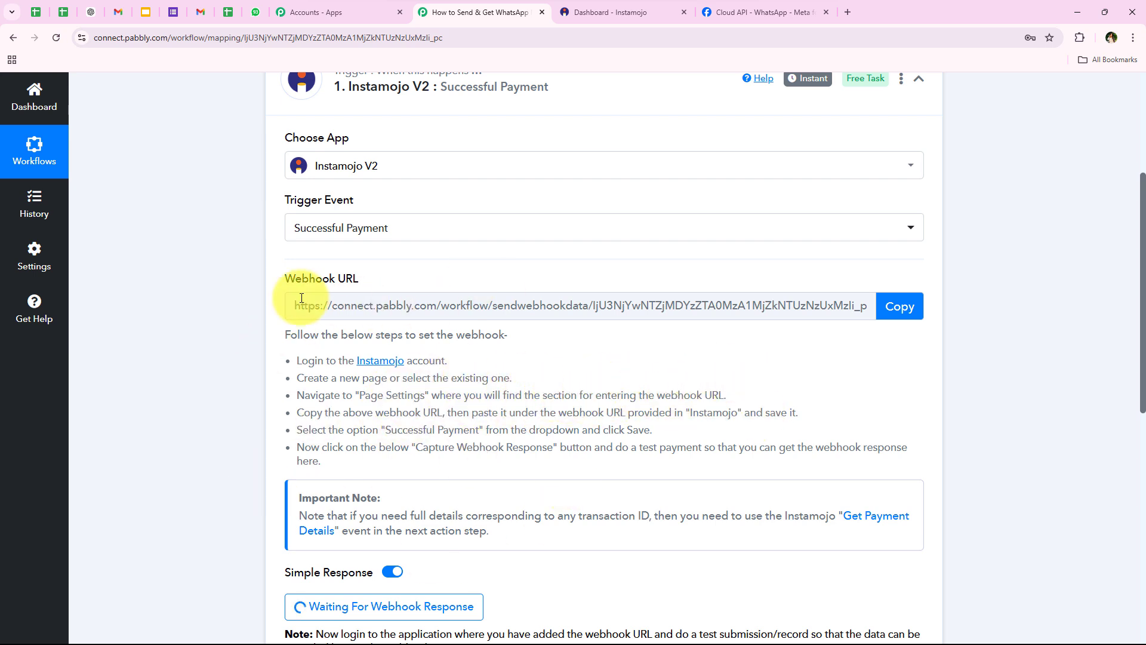
{"action": "left_click", "coordinate": [579, 8]}
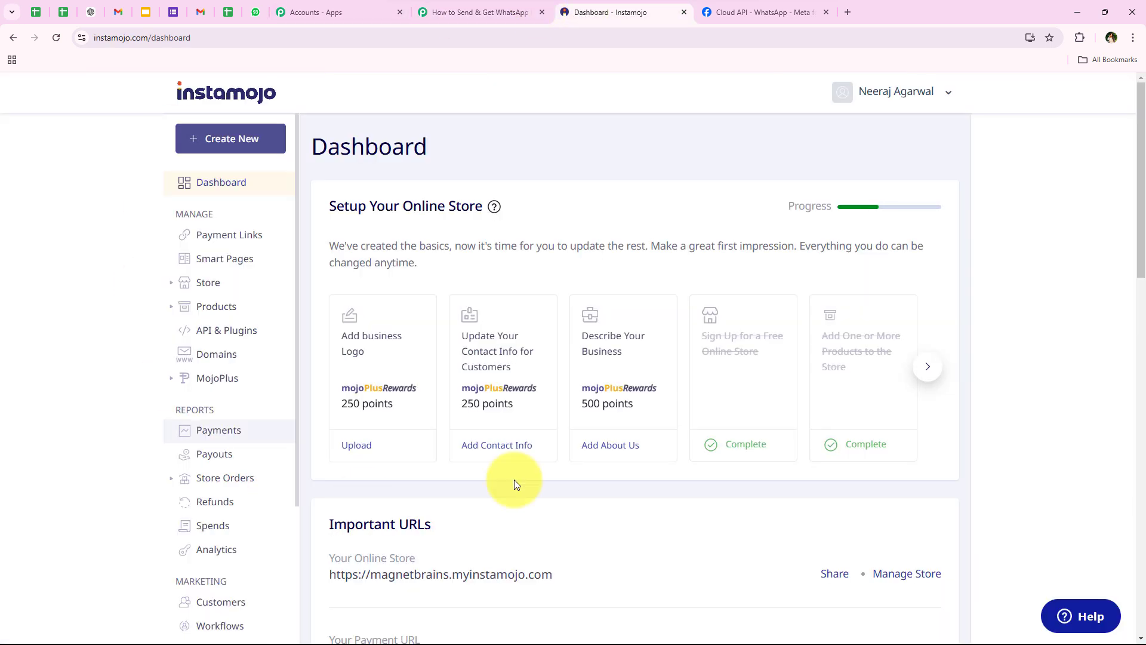
Open Smart Pages and view the NaturalGlow Skincare Face Toner page
{"action": "left_click", "coordinate": [240, 261]}
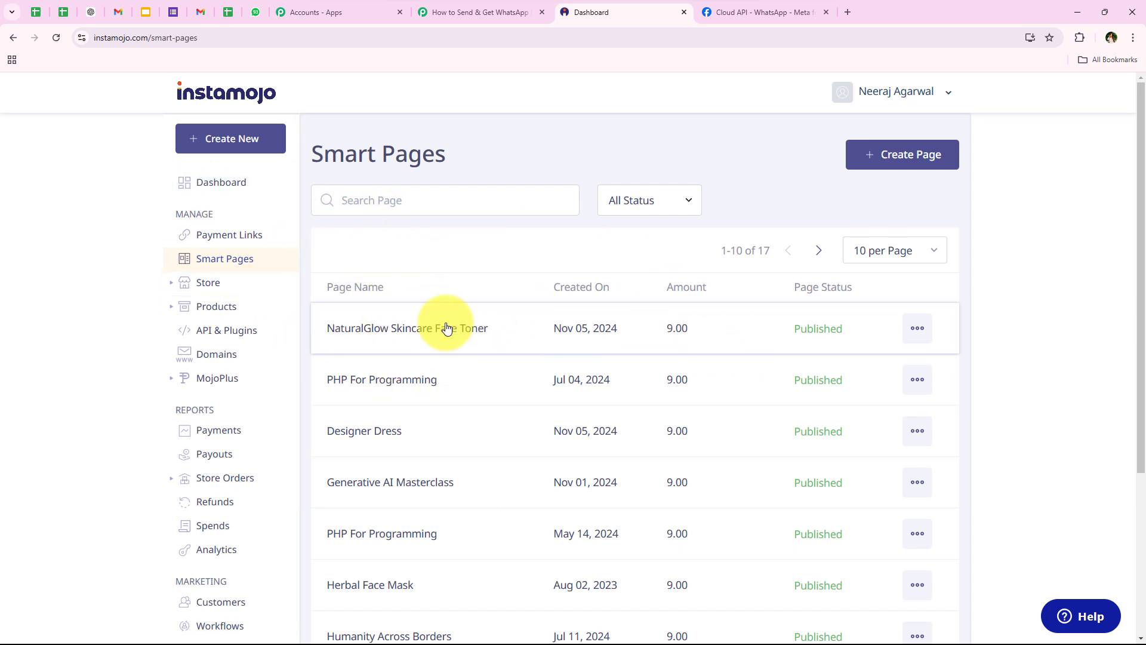
{"action": "left_click", "coordinate": [492, 328]}
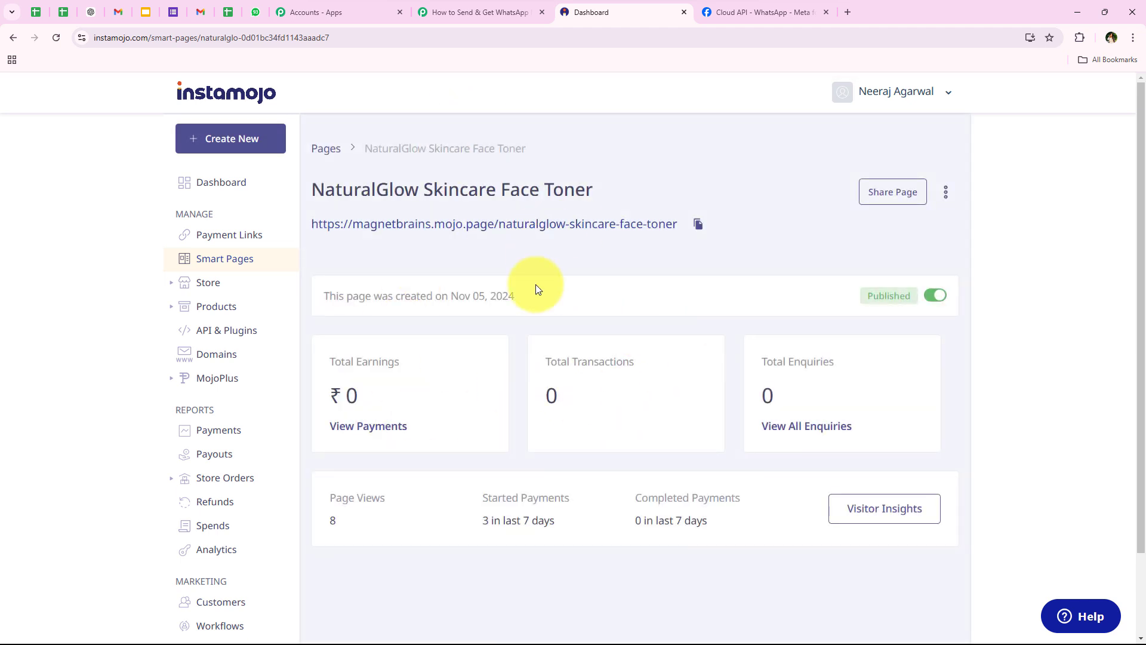
{"action": "scroll", "coordinate": [559, 400], "scroll_direction": "down", "scroll_amount": 1}
{"action": "scroll", "coordinate": [559, 400], "scroll_direction": "up", "scroll_amount": 1}
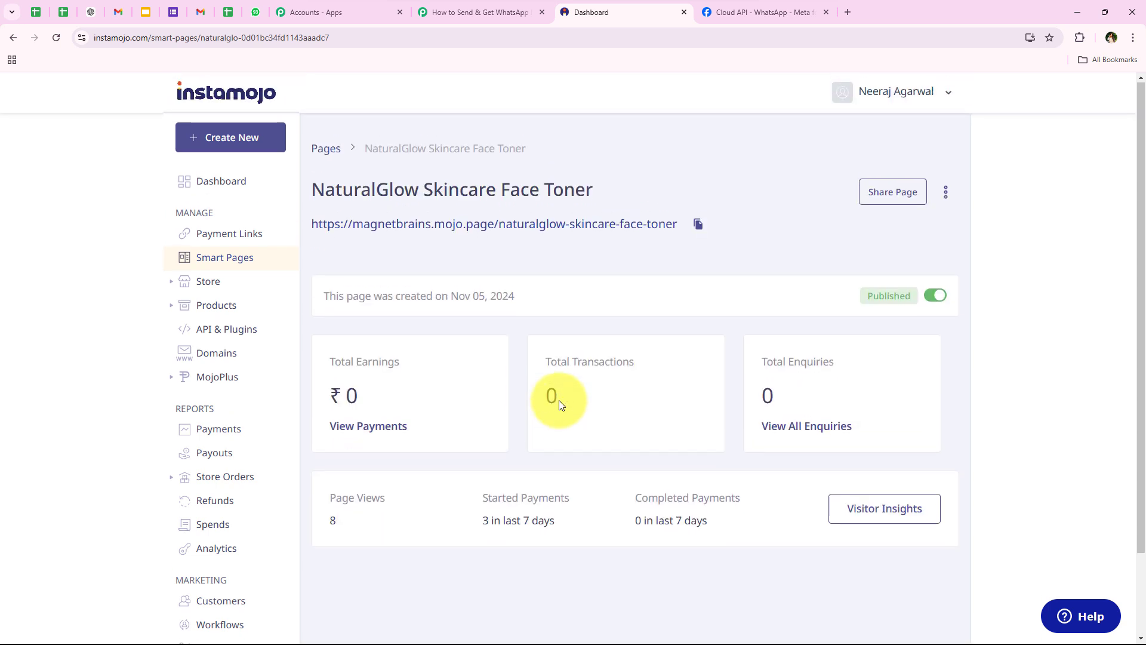
Return to Smart Pages and choose Edit Page from the NaturalGlow row's menu
{"action": "left_click", "coordinate": [945, 192]}
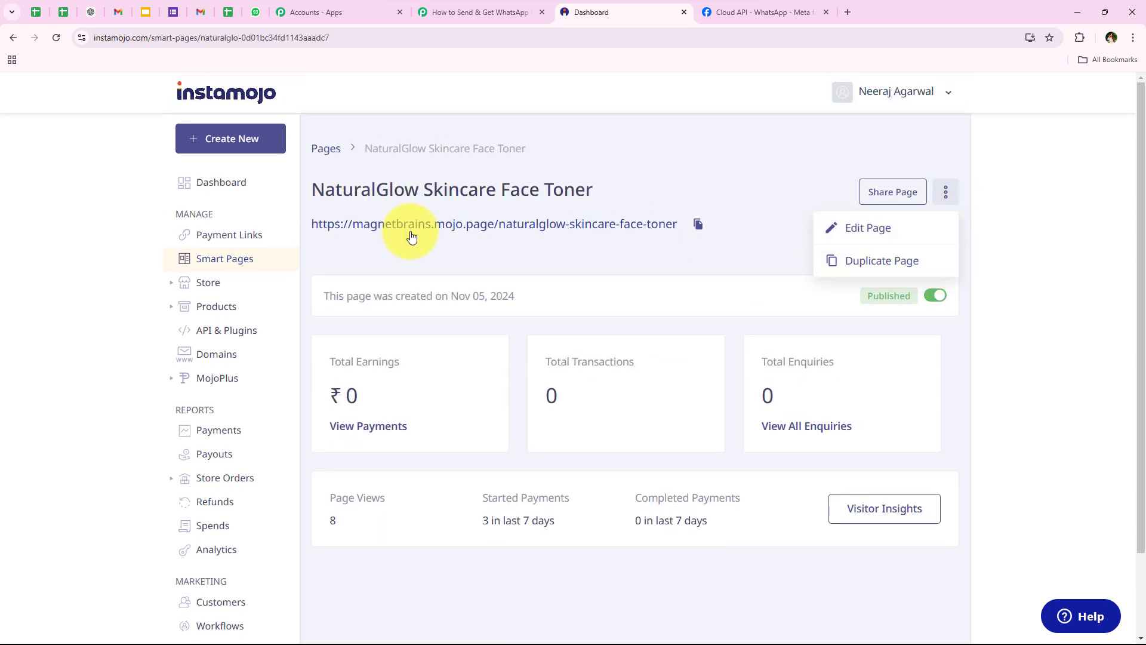
{"action": "right_click", "coordinate": [221, 257]}
{"action": "left_click", "coordinate": [224, 267]}
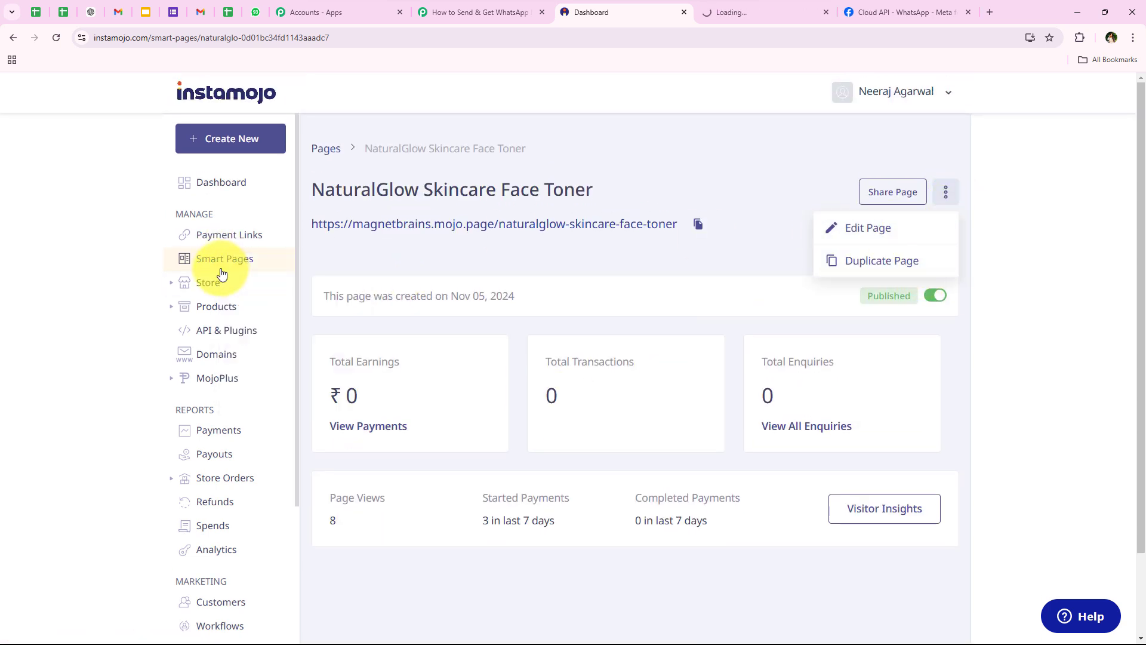
{"action": "left_click", "coordinate": [453, 429]}
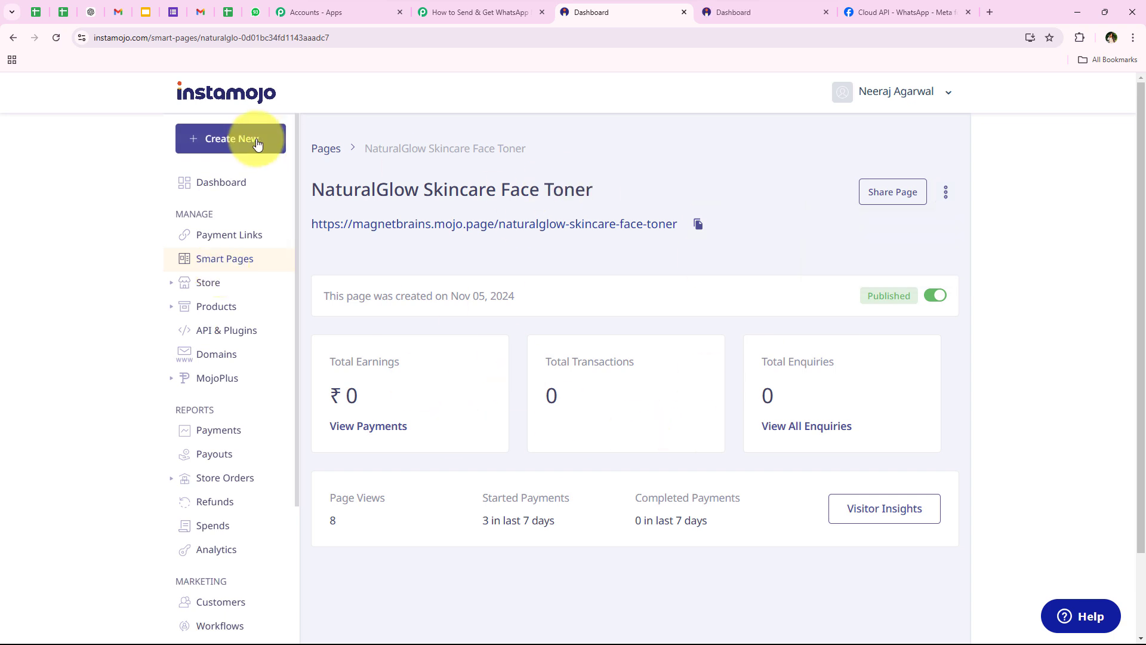
{"action": "left_click", "coordinate": [342, 155]}
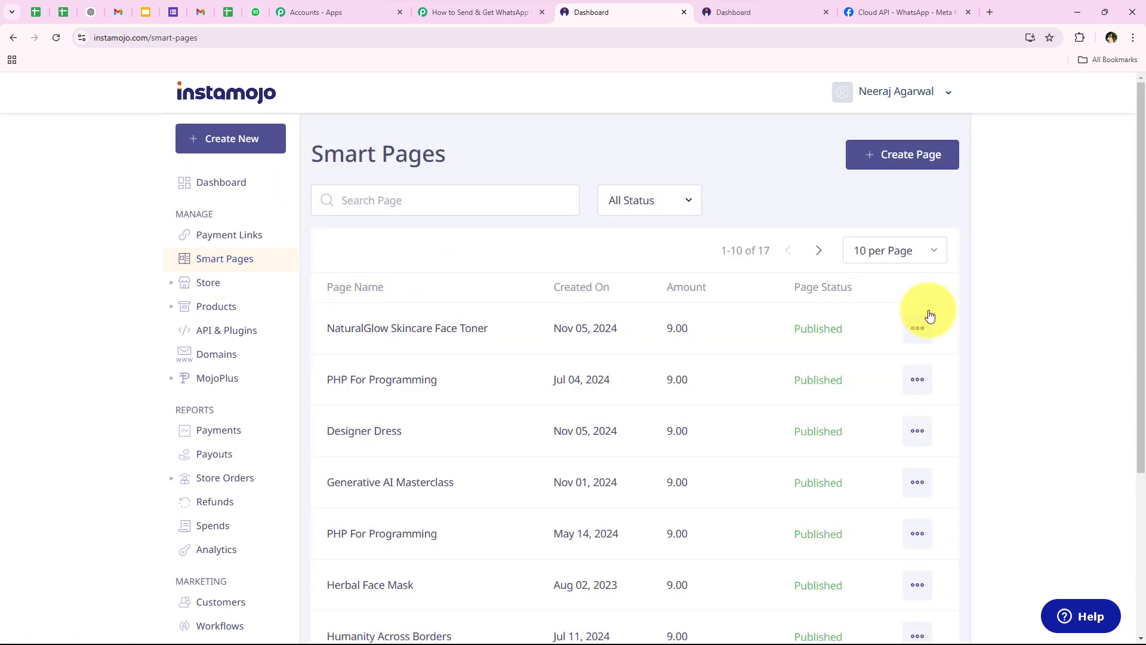
{"action": "left_click", "coordinate": [917, 328]}
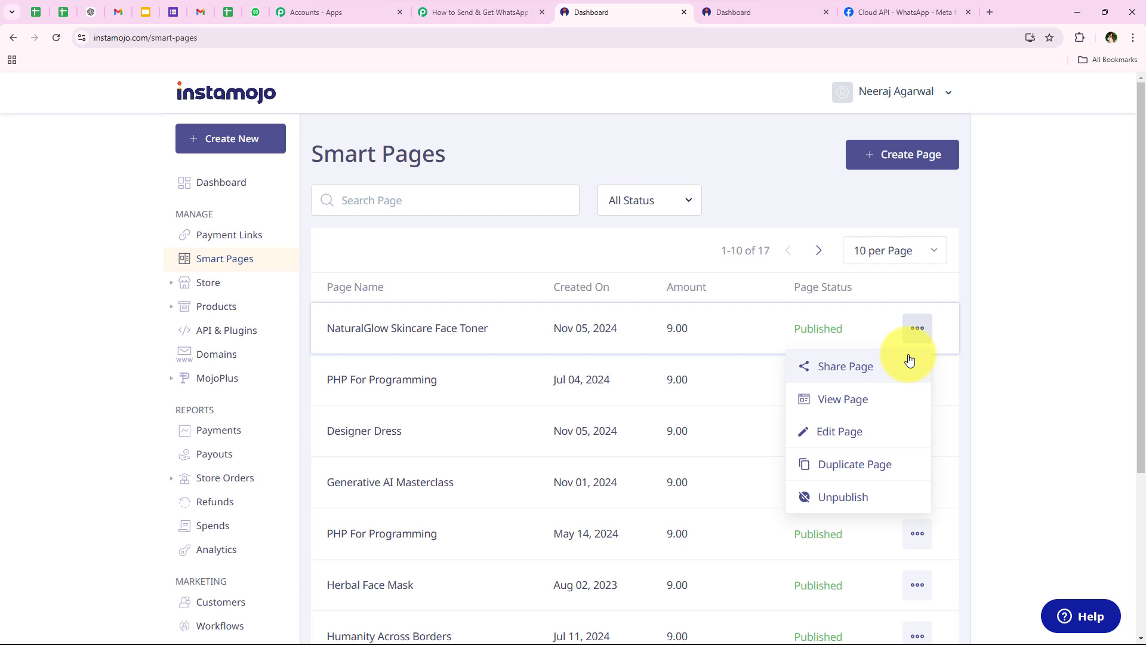
{"action": "left_click", "coordinate": [856, 434]}
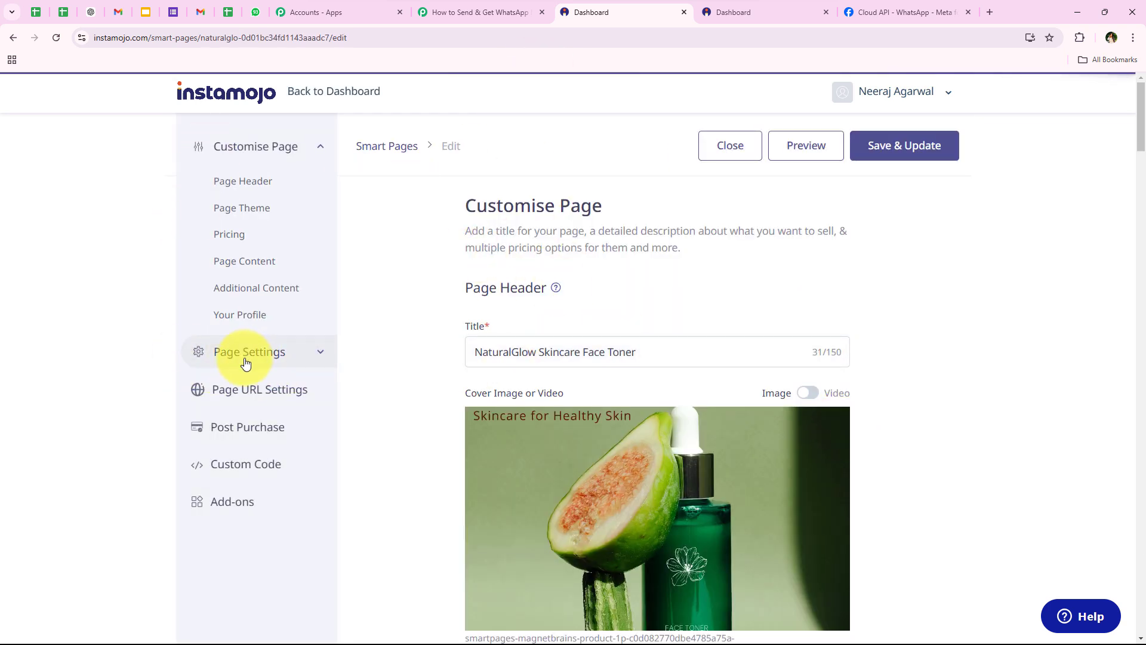
Under Page Settings > Webhook, turn on Add Webhook and paste the Pabbly webhook URL
{"action": "left_click", "coordinate": [323, 350]}
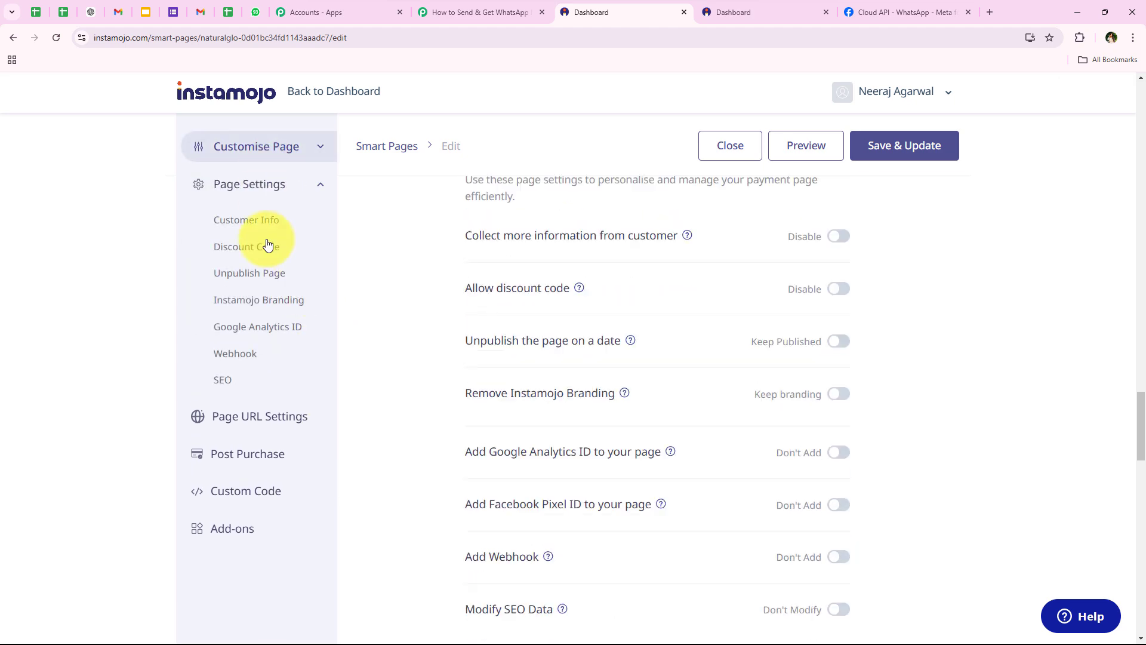
{"action": "left_click", "coordinate": [252, 358]}
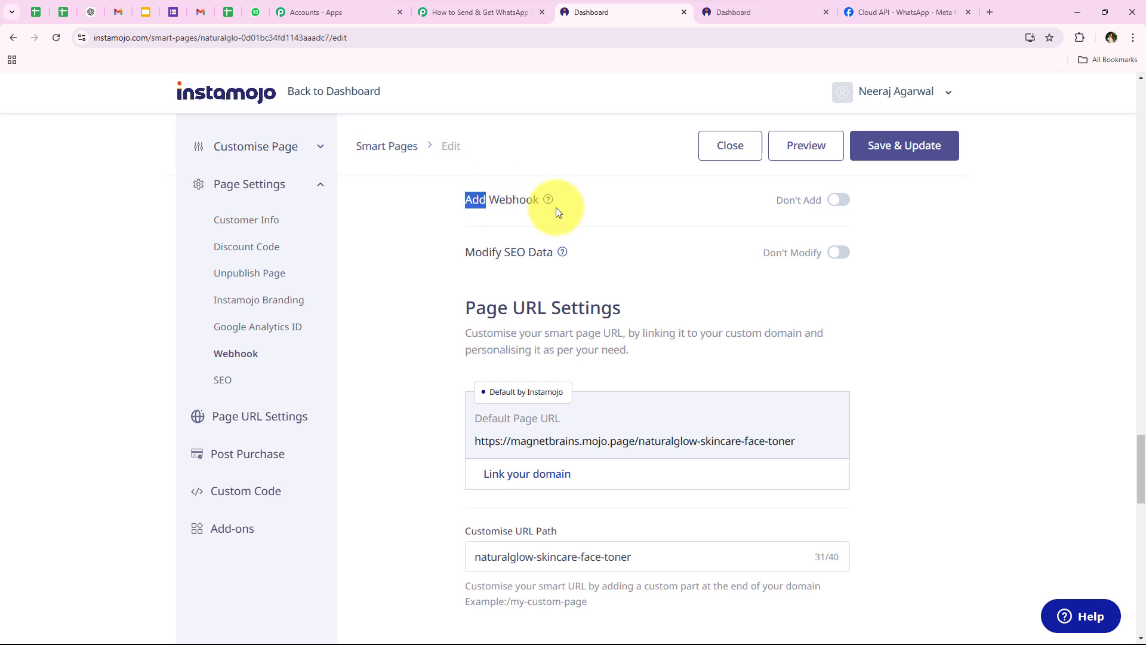
{"action": "left_click_drag", "start_coordinate": [556, 207], "coordinate": [721, 203]}
{"action": "left_click", "coordinate": [721, 203]}
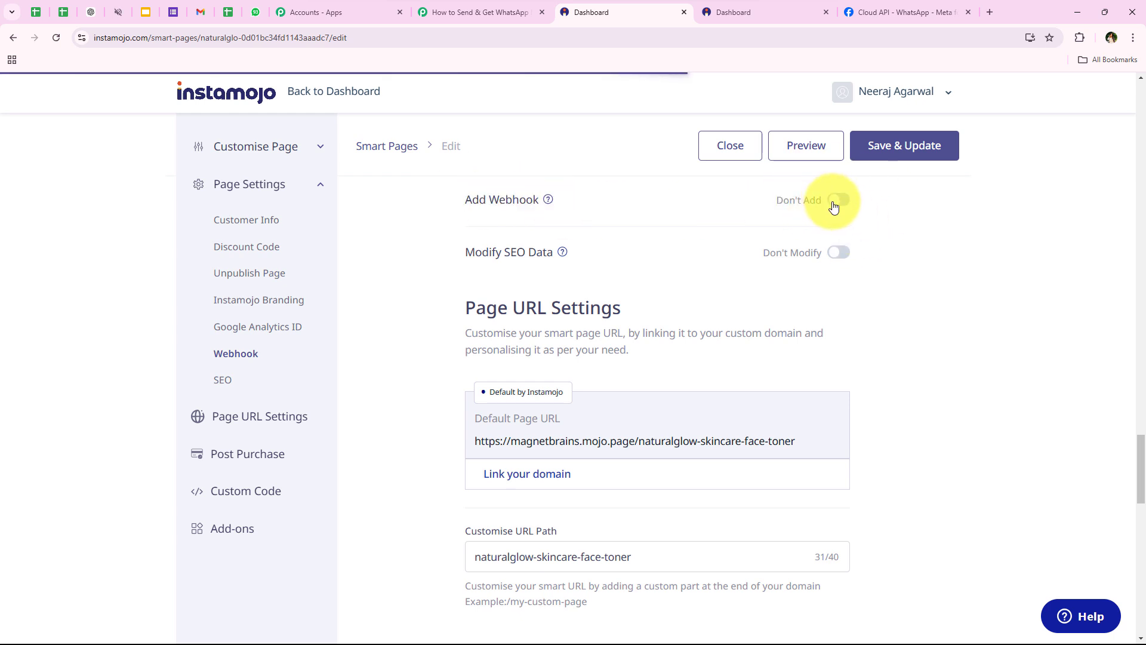
{"action": "left_click", "coordinate": [836, 203]}
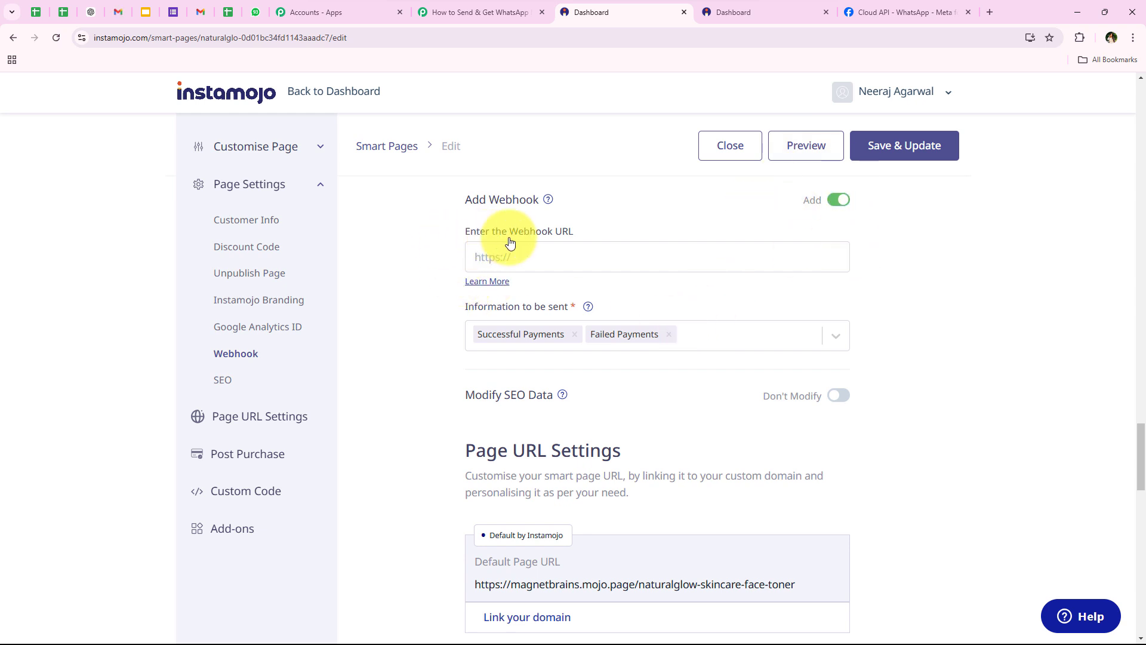
{"action": "left_click", "coordinate": [560, 247]}
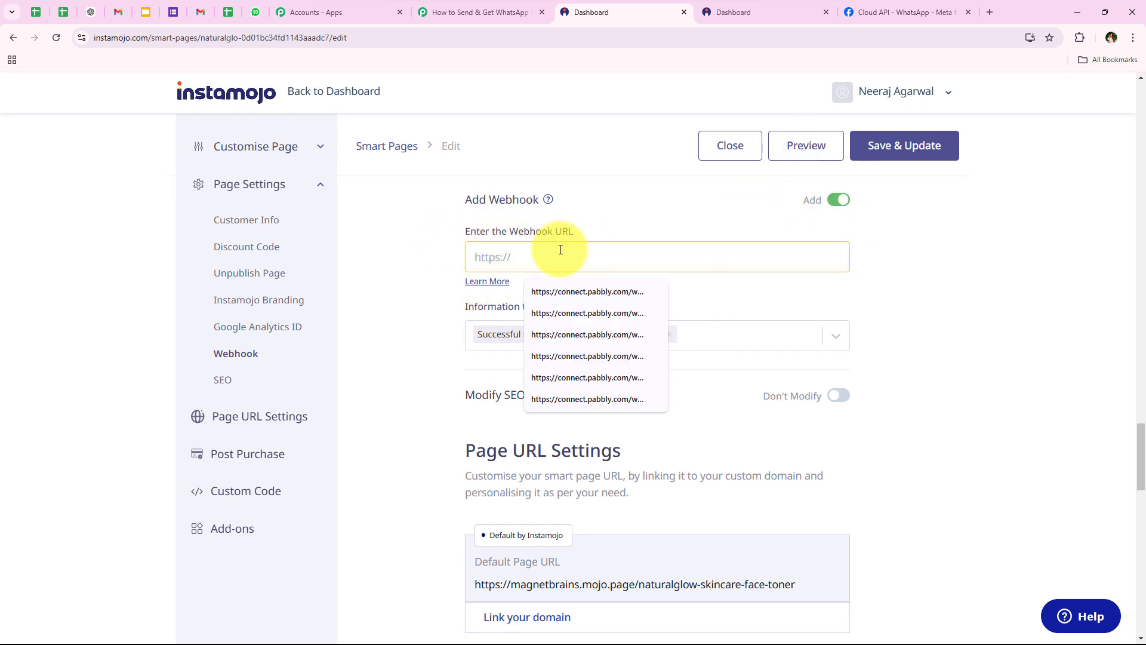
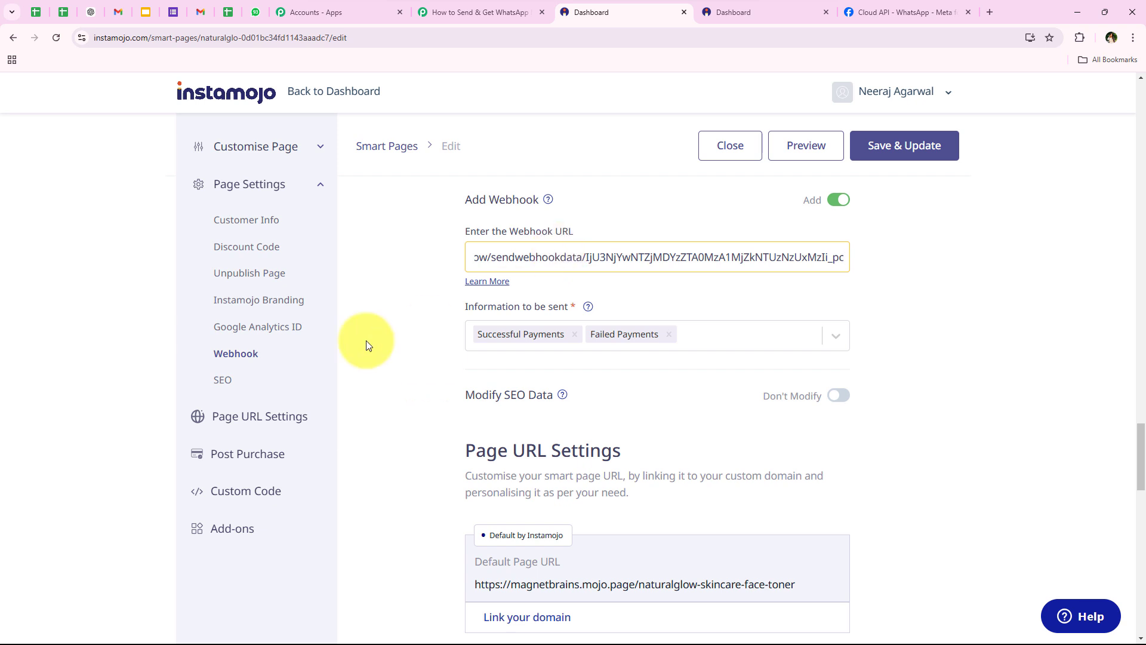
{"action": "left_click", "coordinate": [357, 340]}
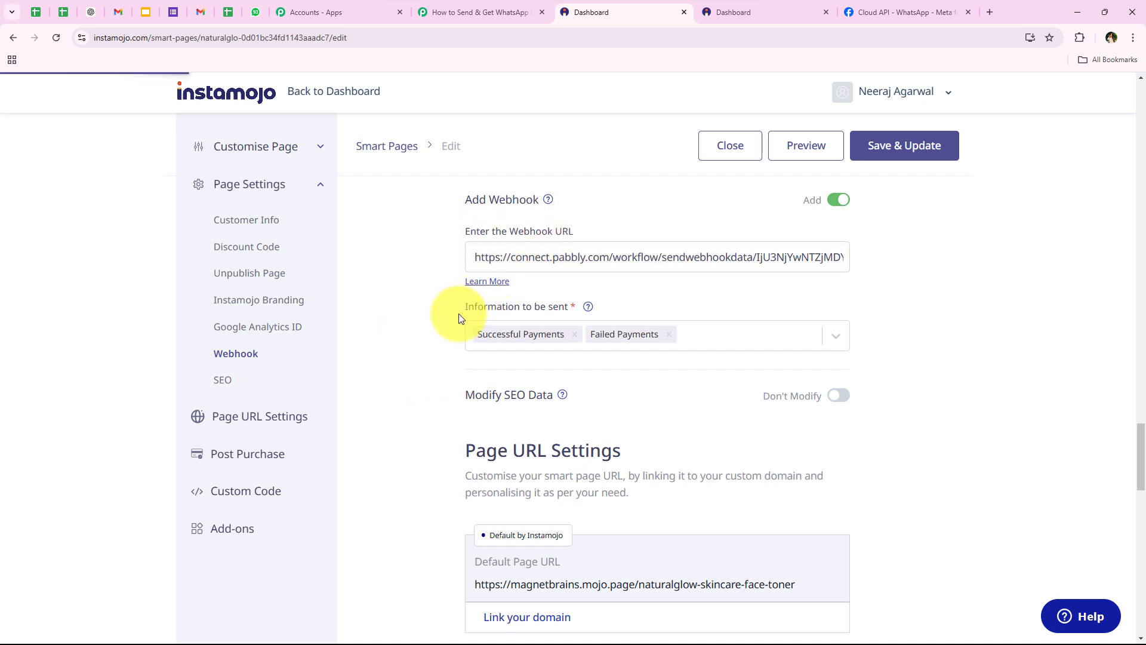
Remove Failed Payments from the webhook events, then Save & Update and confirm
{"action": "left_click_drag", "start_coordinate": [458, 313], "coordinate": [560, 320]}
{"action": "left_click", "coordinate": [558, 317]}
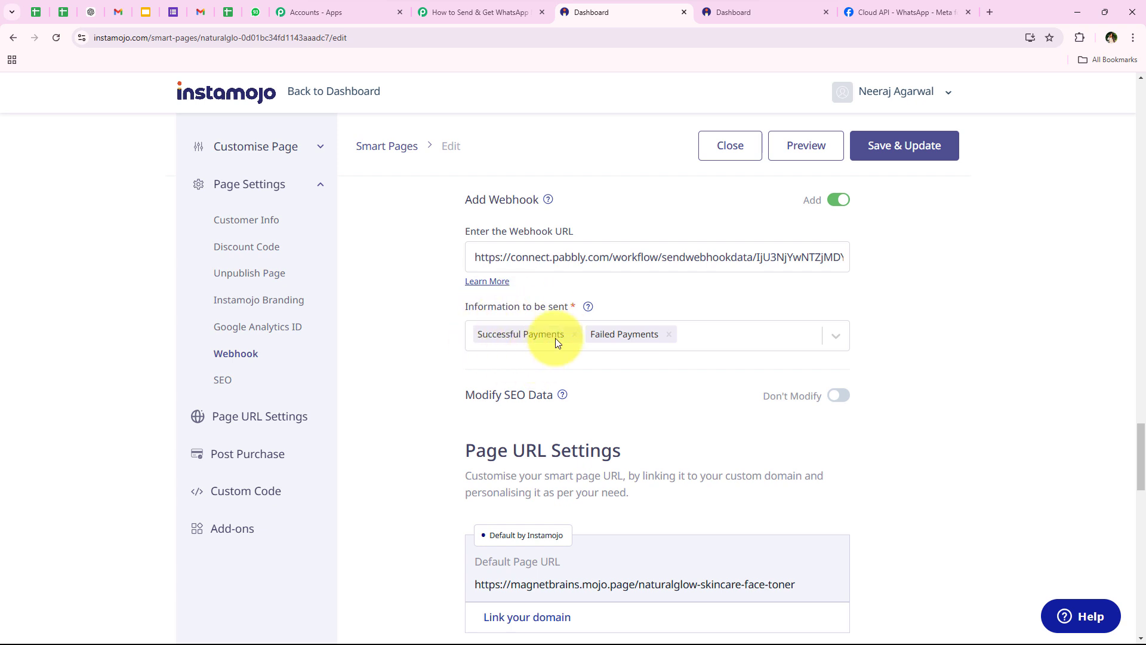
{"action": "left_click", "coordinate": [669, 335]}
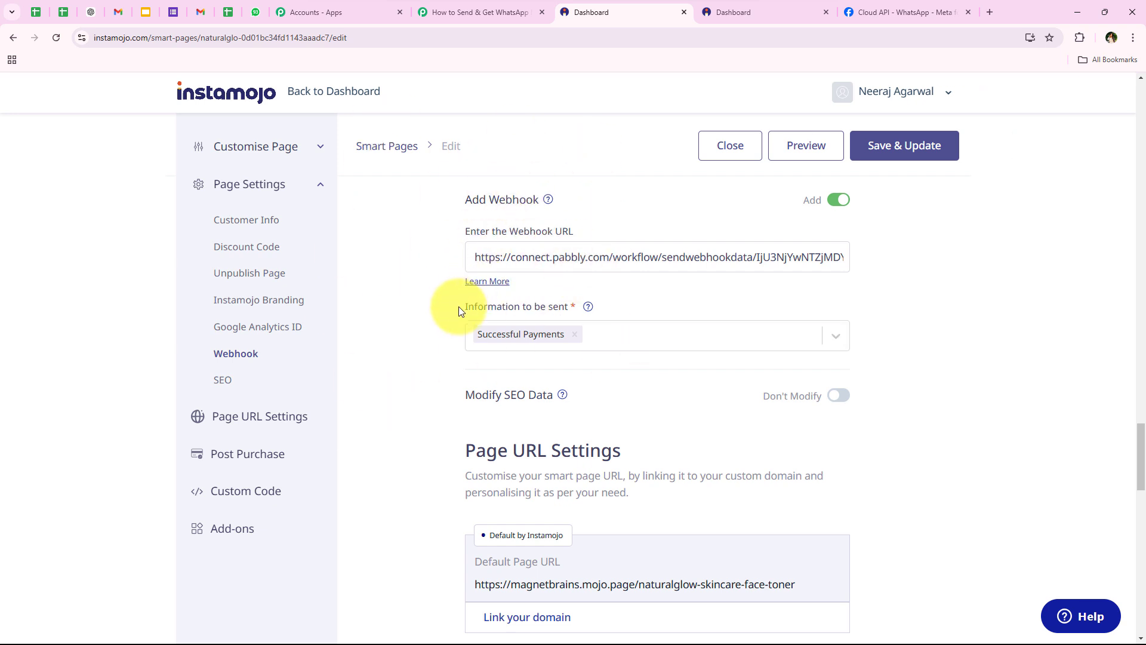
{"action": "left_click_drag", "start_coordinate": [459, 309], "coordinate": [556, 318]}
{"action": "left_click", "coordinate": [435, 289]}
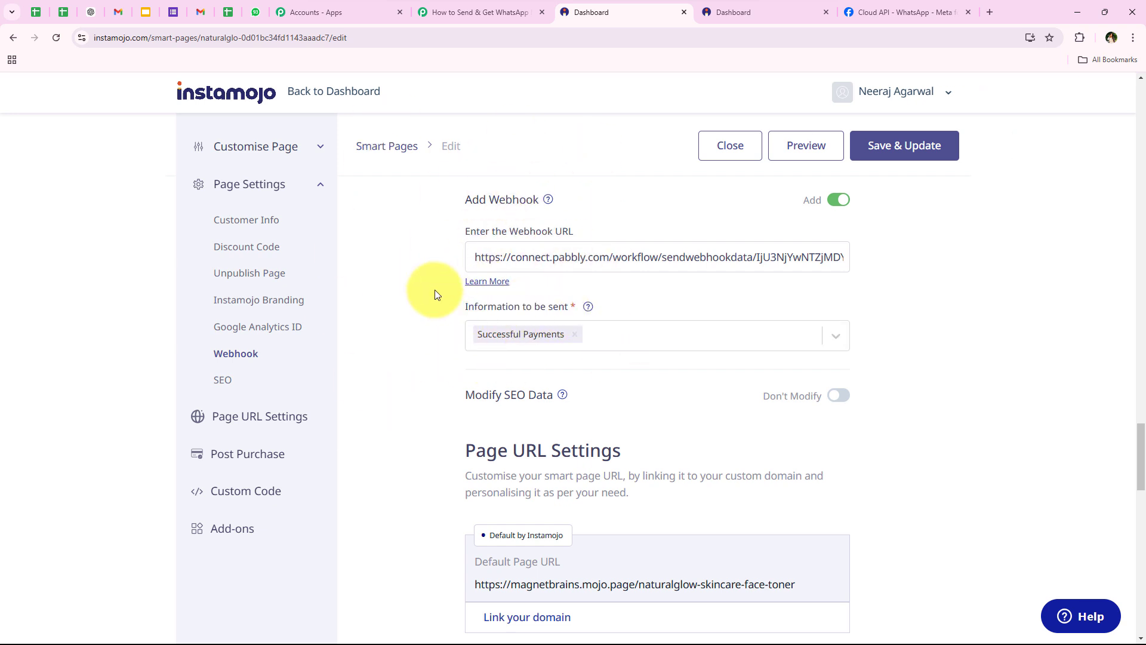
{"action": "left_click", "coordinate": [881, 154]}
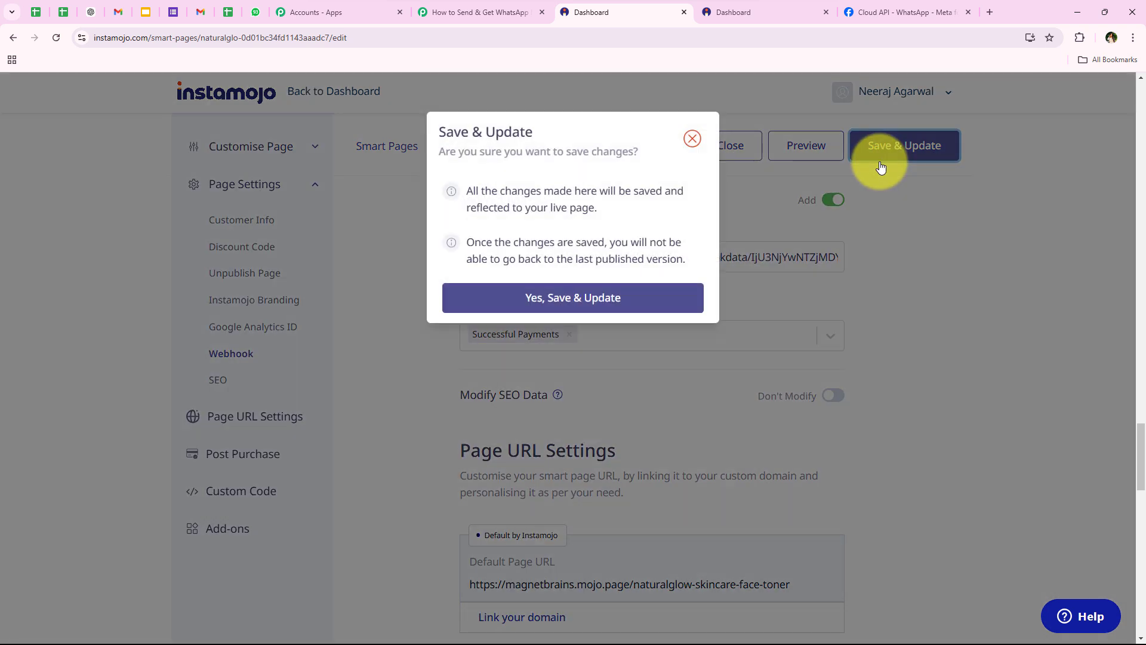
{"action": "left_click", "coordinate": [667, 300]}
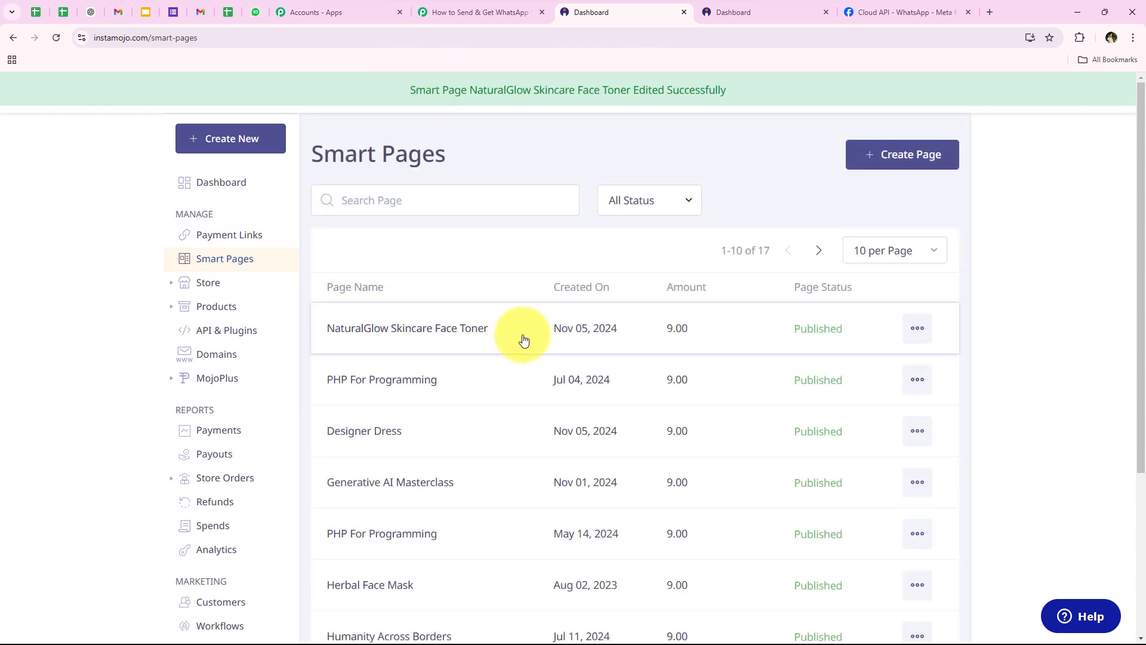
Check the Instamojo trigger's Waiting For Webhook Response test note, then return to Instamojo Smart Pages
{"action": "left_click", "coordinate": [442, 4]}
{"action": "scroll", "coordinate": [448, 358], "scroll_direction": "down", "scroll_amount": 1}
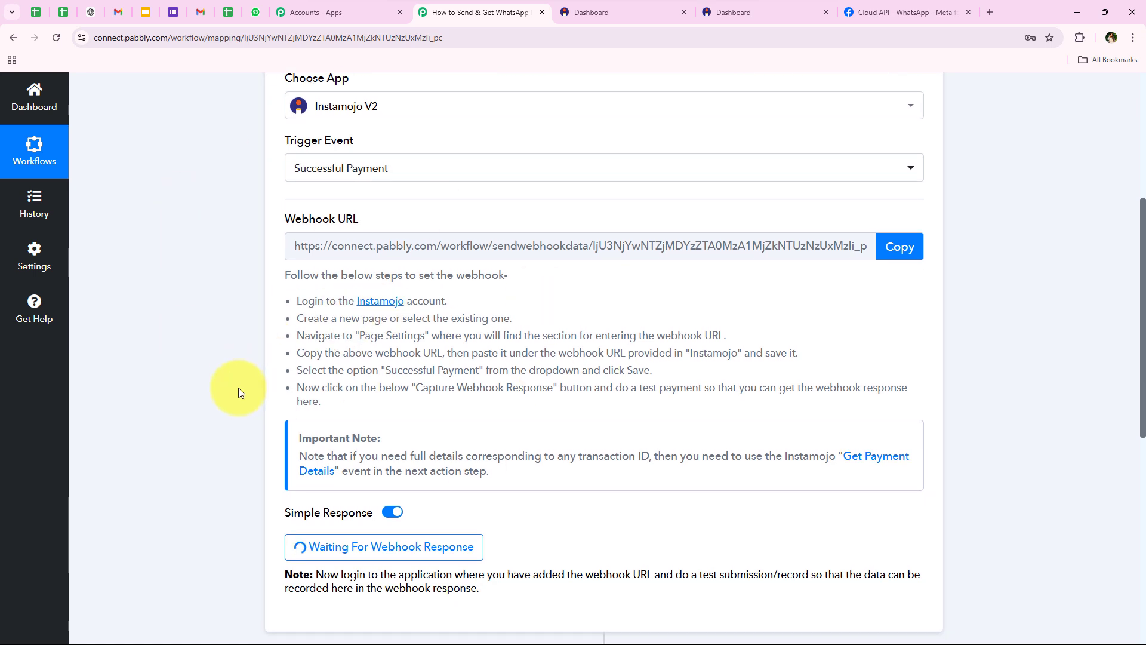
{"action": "scroll", "coordinate": [238, 393], "scroll_direction": "down", "scroll_amount": 1}
{"action": "scroll", "coordinate": [307, 200], "scroll_direction": "down", "scroll_amount": 1}
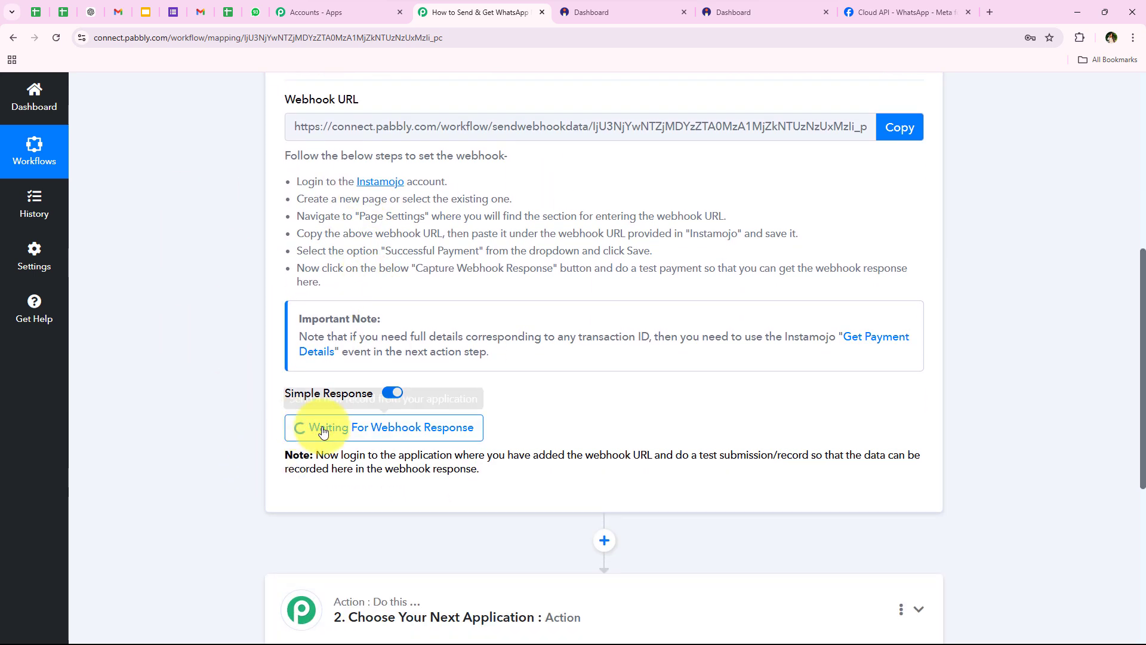
{"action": "scroll", "coordinate": [225, 464], "scroll_direction": "down", "scroll_amount": 1}
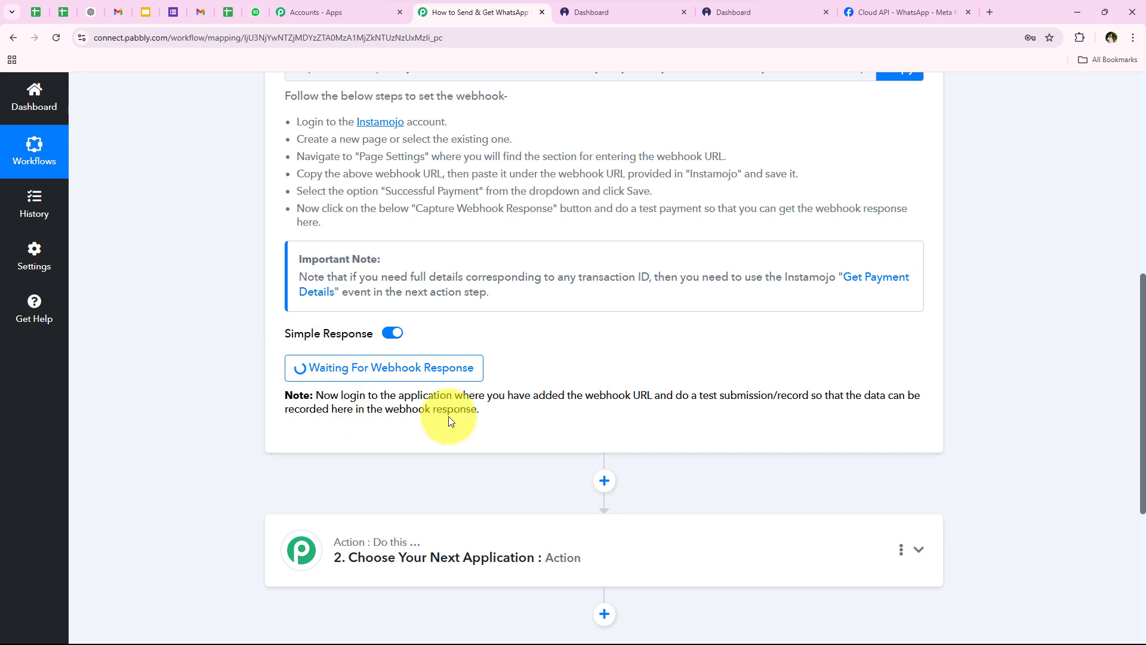
{"action": "left_click_drag", "start_coordinate": [672, 395], "coordinate": [809, 396]}
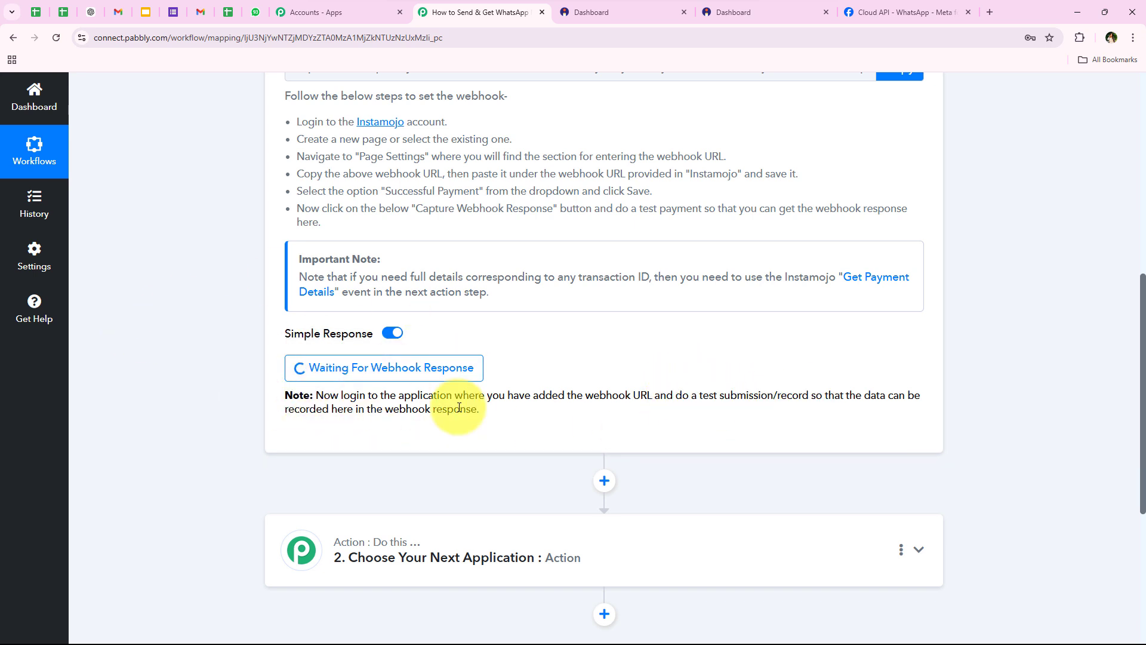
{"action": "scroll", "coordinate": [716, 435], "scroll_direction": "up", "scroll_amount": 2}
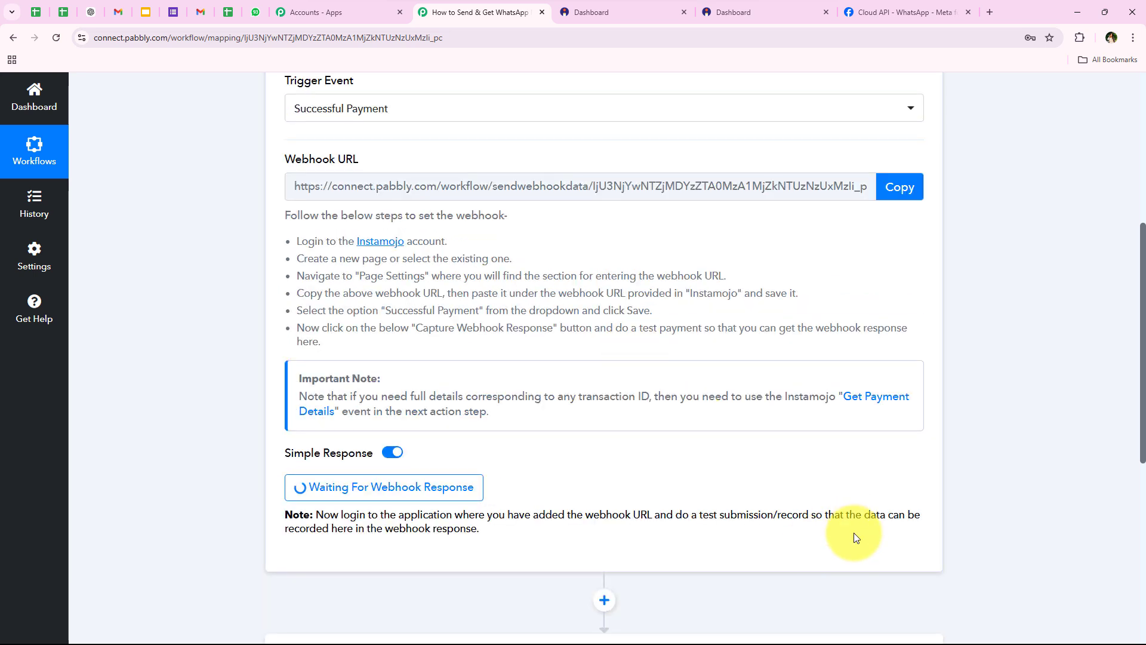
{"action": "scroll", "coordinate": [216, 268], "scroll_direction": "up", "scroll_amount": 2}
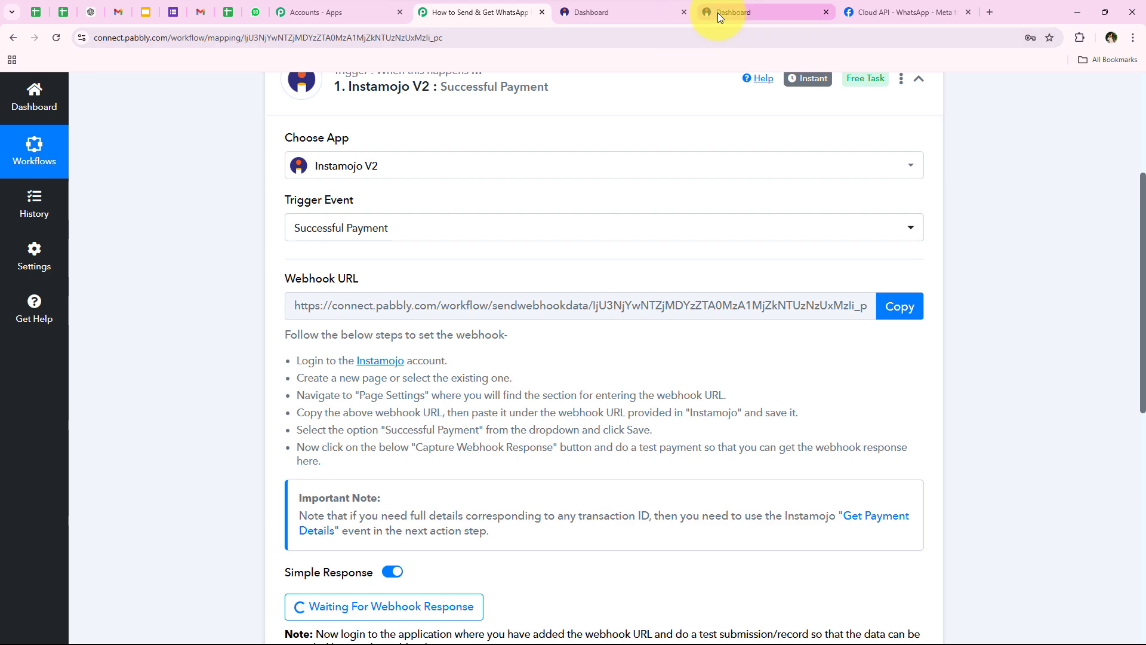
{"action": "left_click", "coordinate": [632, 9]}
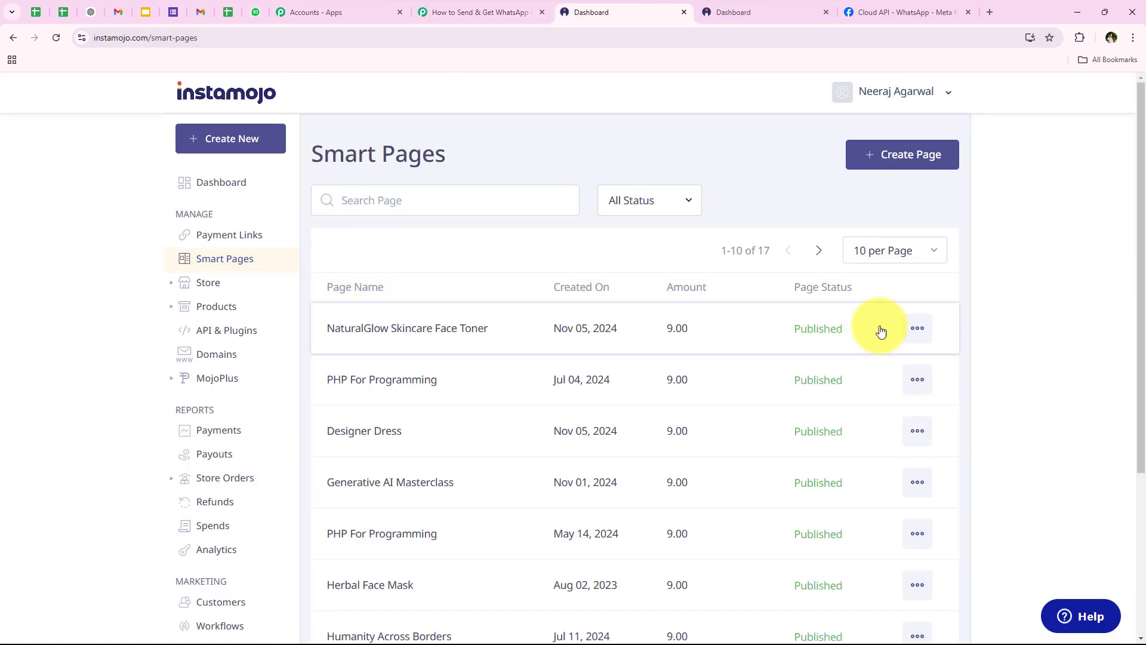
Copy the NaturalGlow page's share link and load it in a new tab
{"action": "left_click", "coordinate": [916, 327]}
{"action": "left_click", "coordinate": [870, 366]}
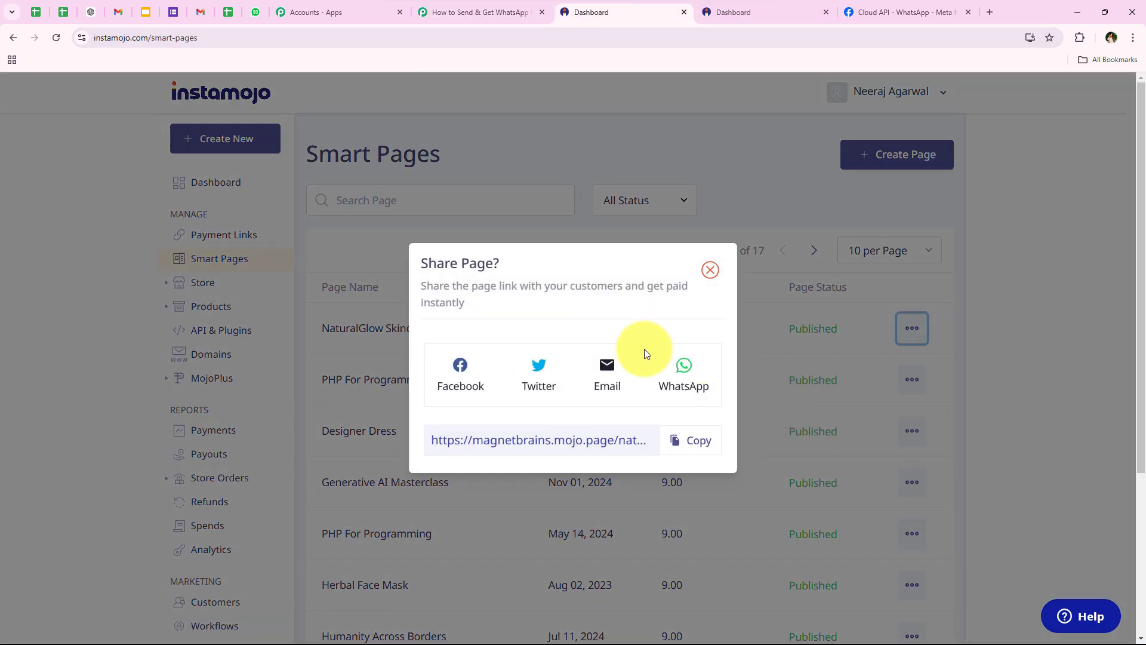
{"action": "left_click", "coordinate": [697, 440]}
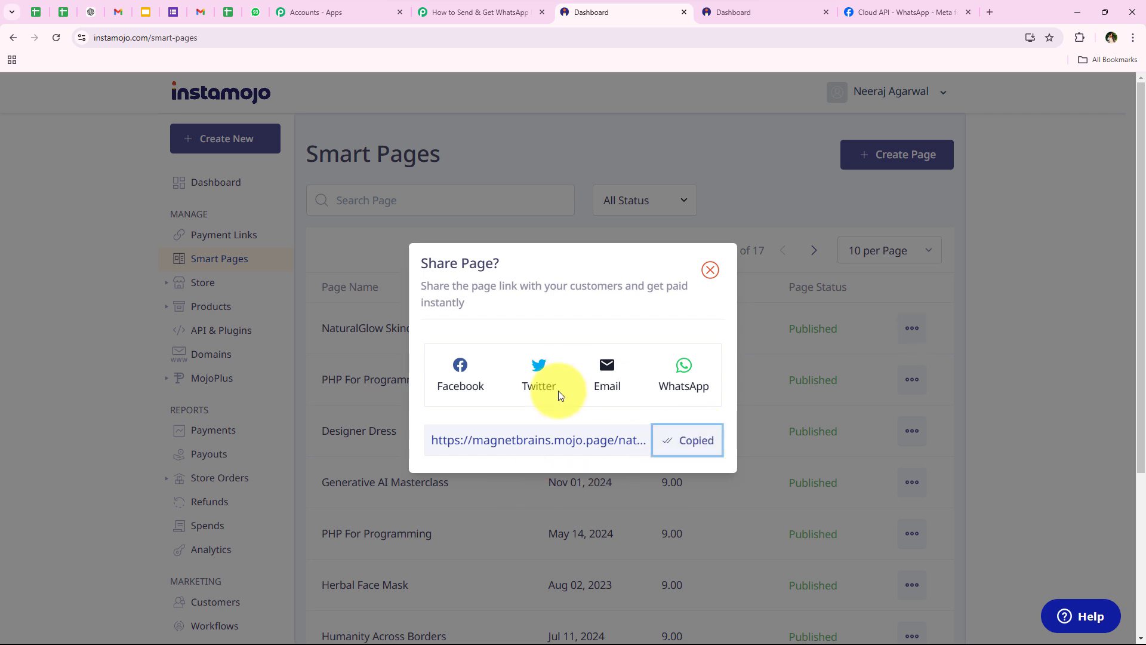
{"action": "left_click", "coordinate": [986, 12]}
{"action": "key", "text": "ctrl+v"}
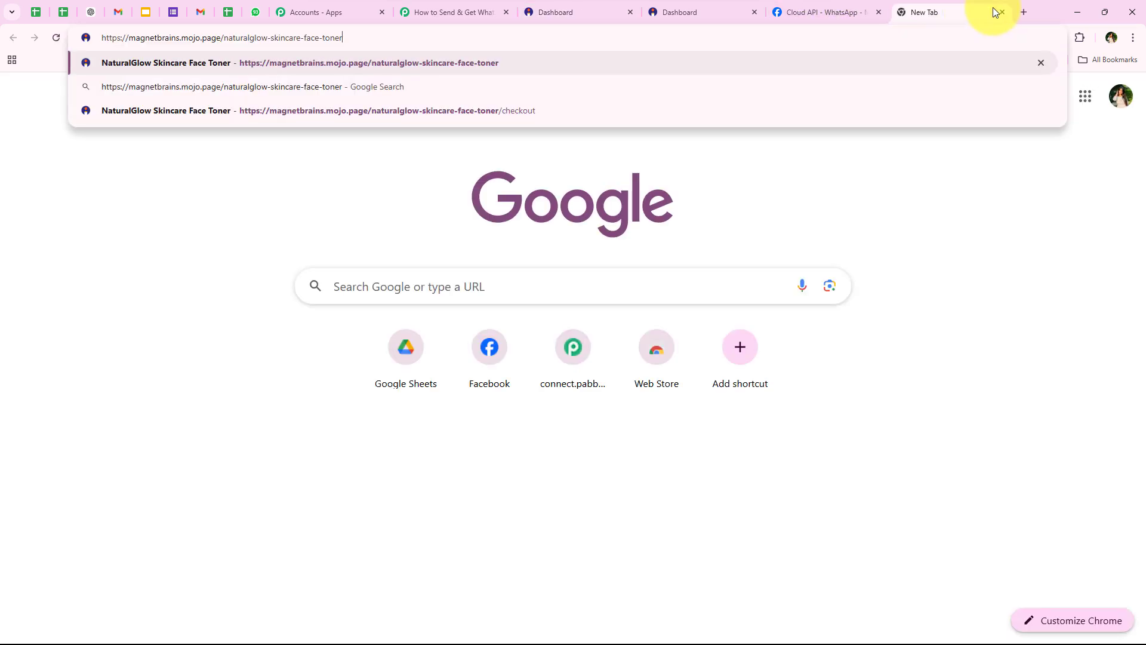
{"action": "key", "text": "Return"}
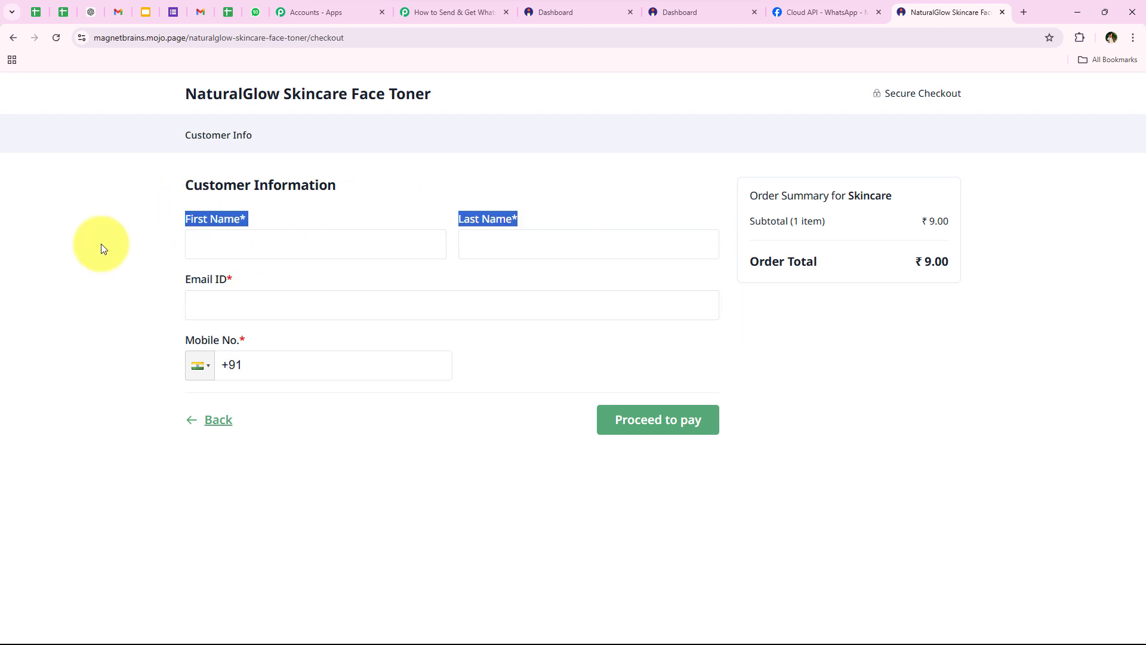
Autofill the buyer's name, e-mail and mobile number from saved details on the ₹9.00 checkout
{"action": "left_click", "coordinate": [126, 300]}
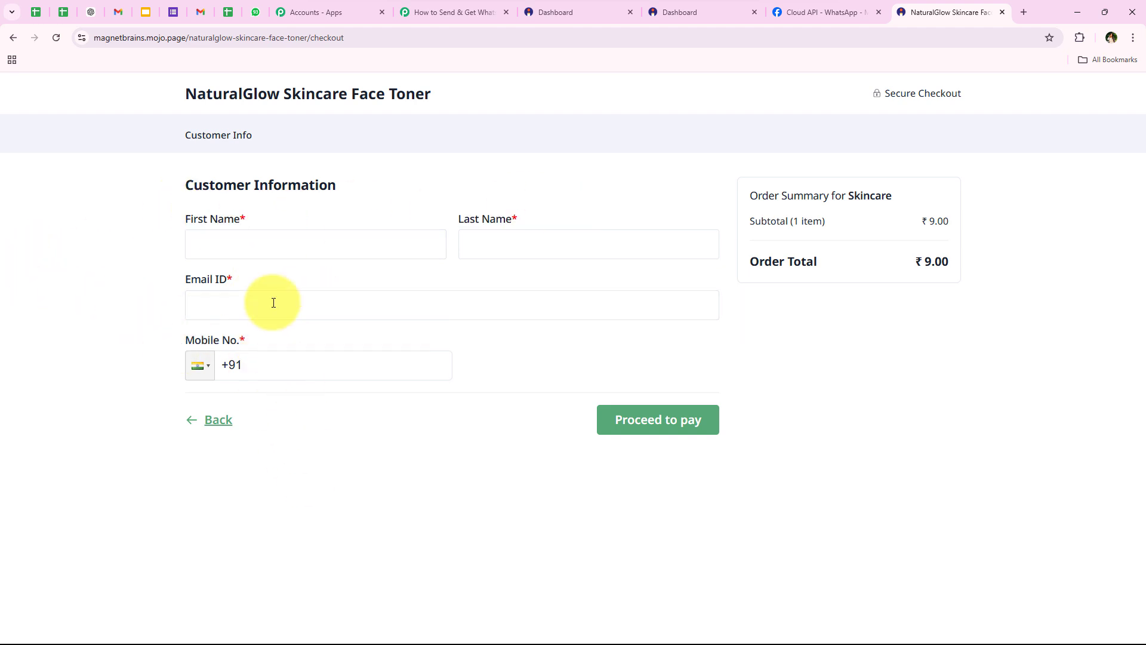
{"action": "left_click", "coordinate": [274, 246]}
{"action": "left_click", "coordinate": [309, 297]}
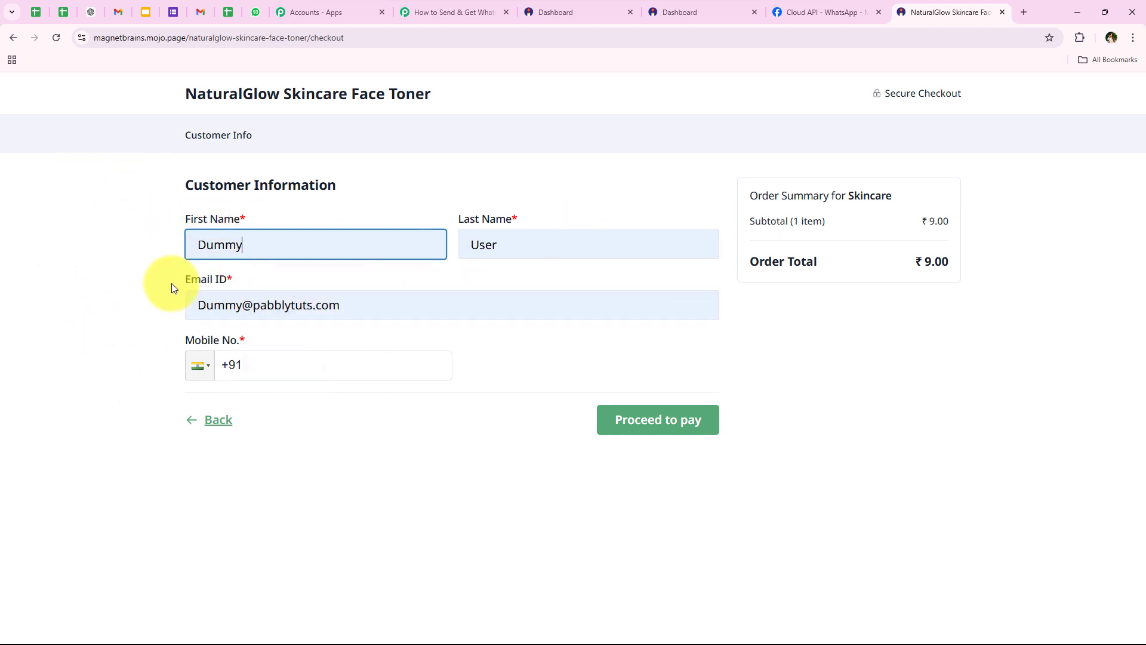
{"action": "left_click", "coordinate": [315, 360]}
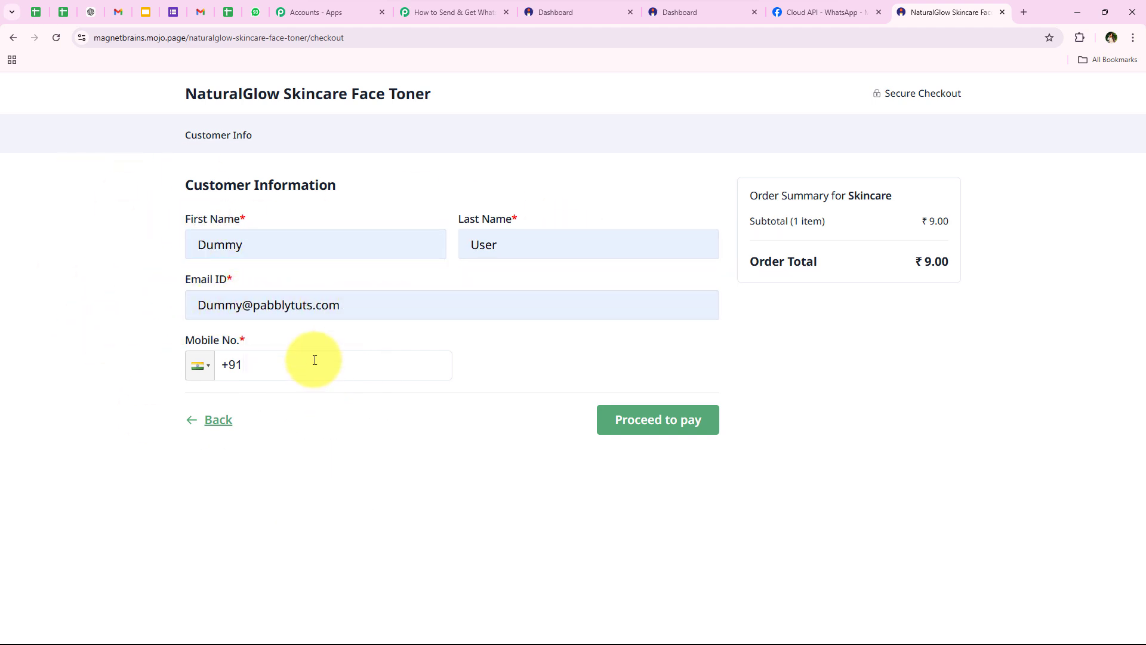
{"action": "left_click", "coordinate": [315, 360]}
{"action": "left_click", "coordinate": [314, 397]}
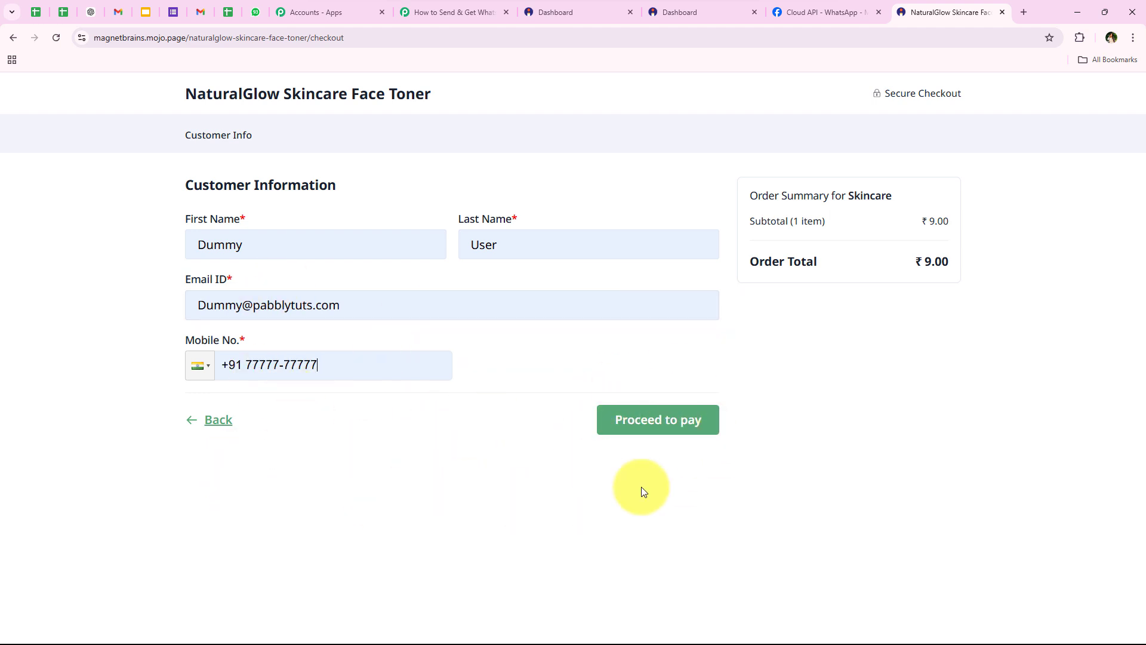
Pay the ₹9 face-toner order by credit/debit card using the saved Visa card
{"action": "left_click", "coordinate": [622, 423]}
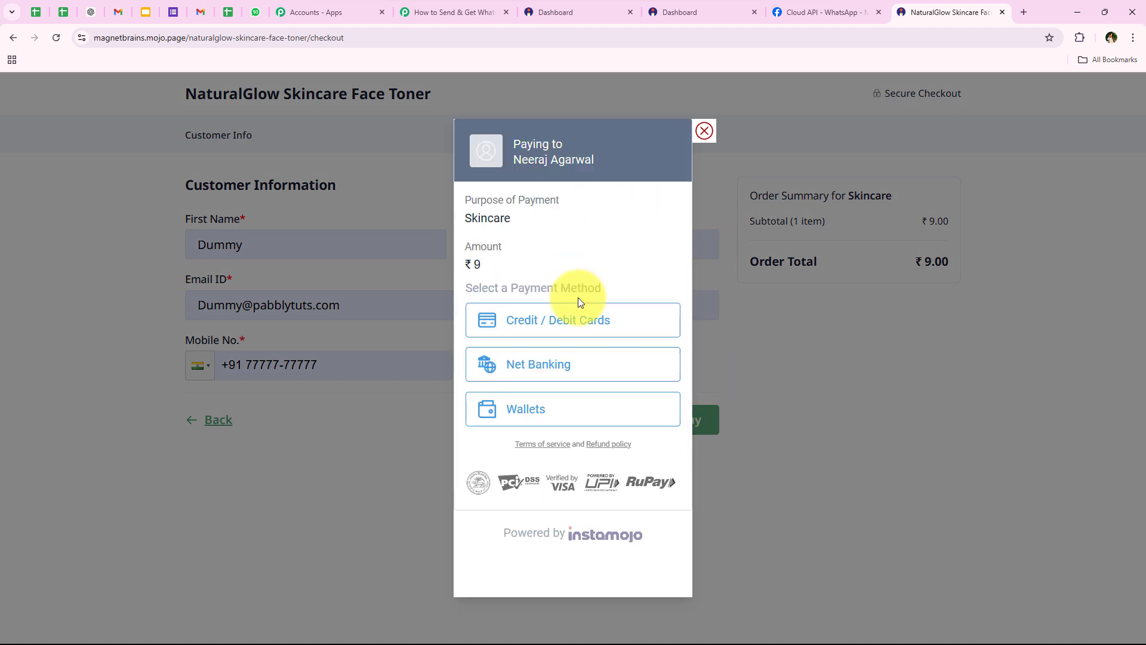
{"action": "left_click", "coordinate": [577, 329]}
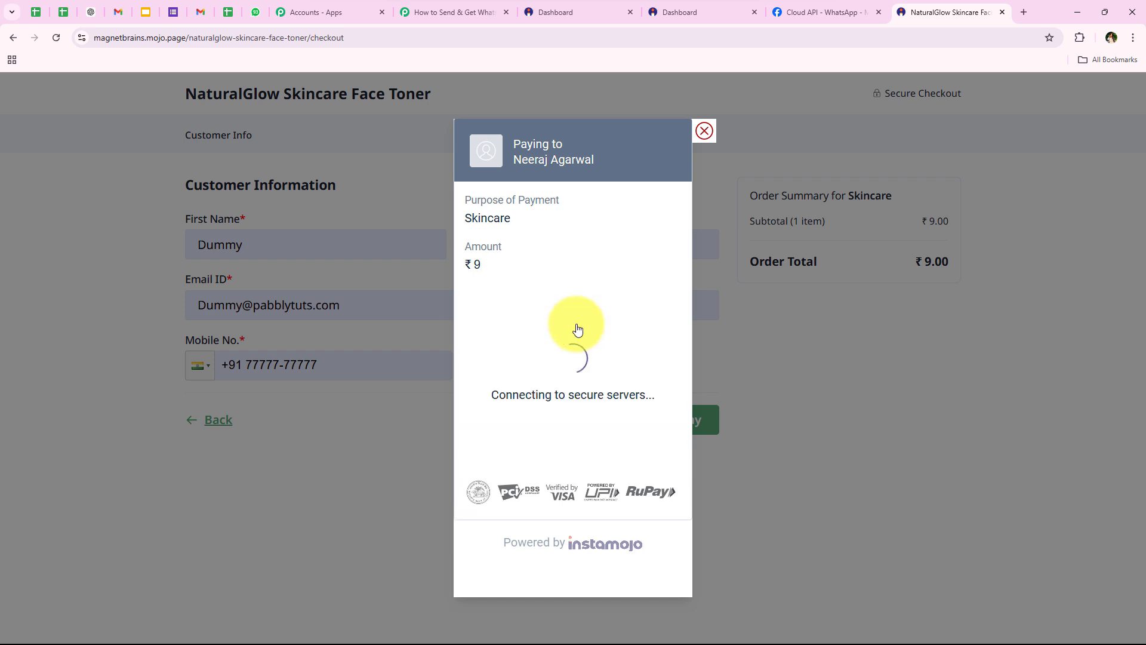
{"action": "left_click", "coordinate": [566, 342]}
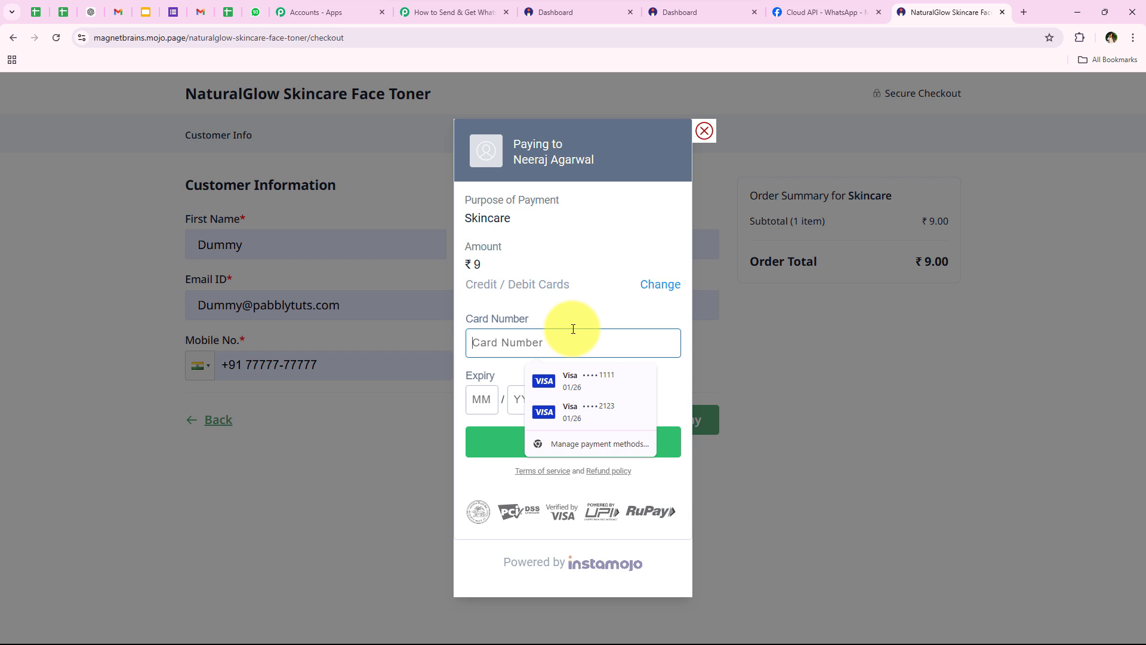
{"action": "left_click", "coordinate": [588, 381]}
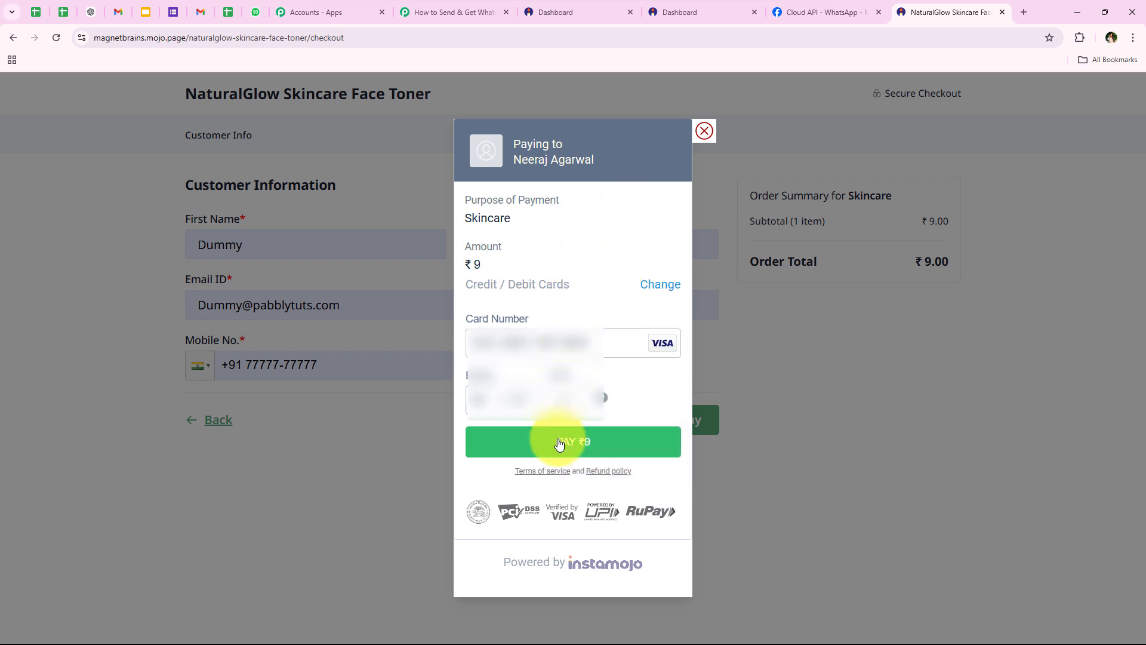
{"action": "left_click", "coordinate": [558, 443]}
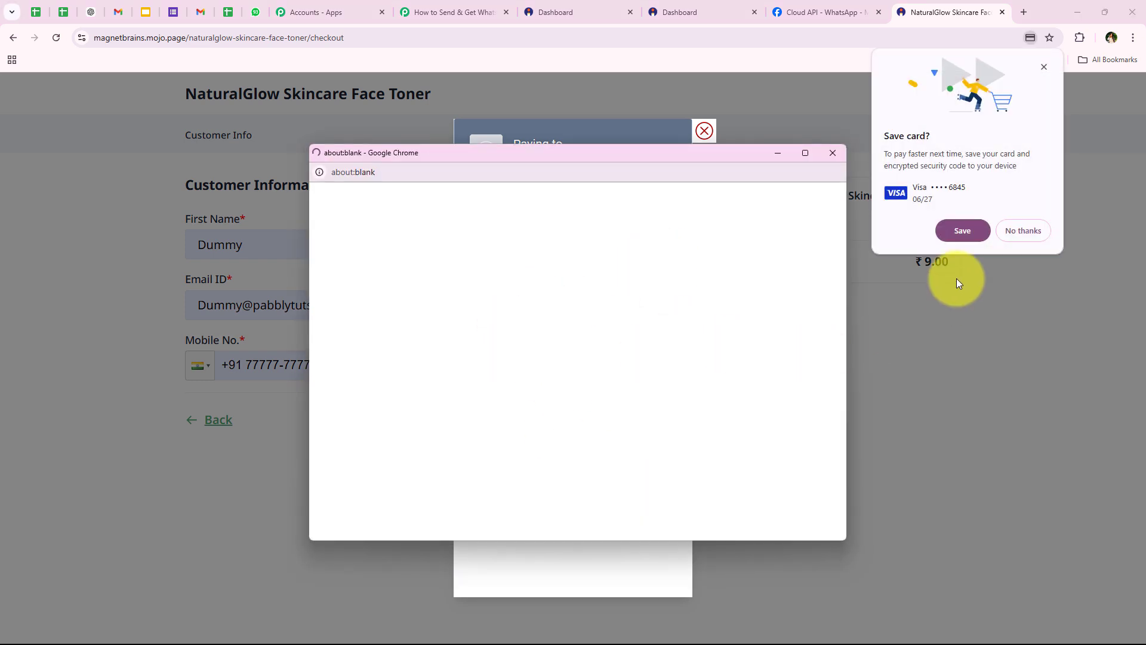
{"action": "left_click", "coordinate": [964, 225]}
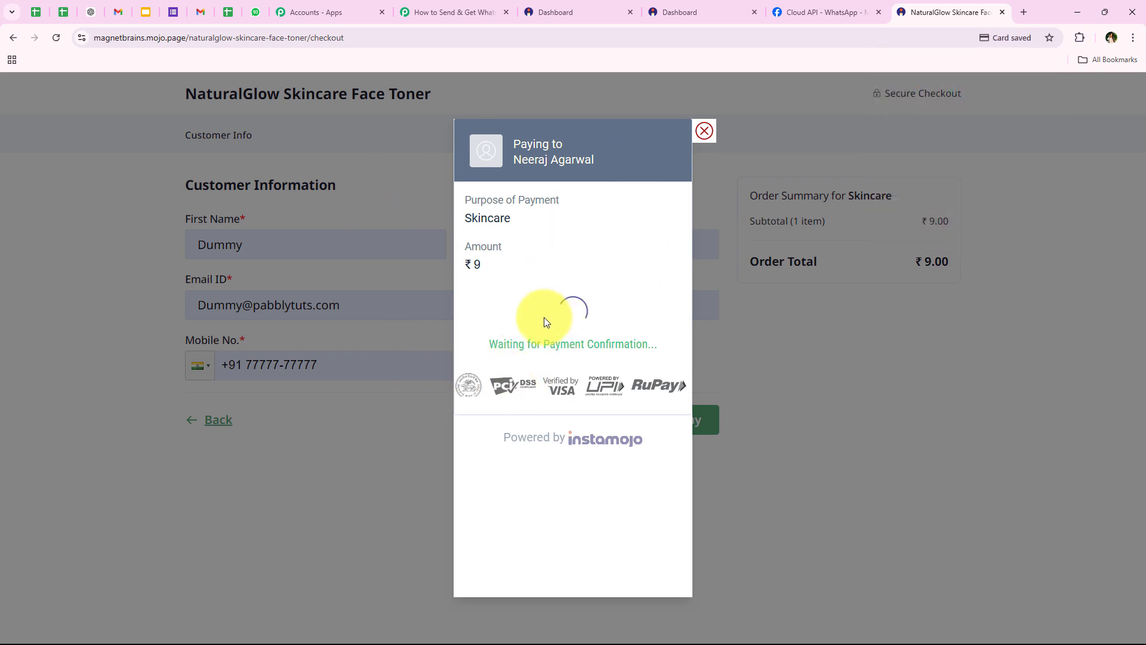
Enter the one-time code and submit it to confirm the test payment
{"action": "left_click_drag", "start_coordinate": [491, 340], "coordinate": [632, 424]}
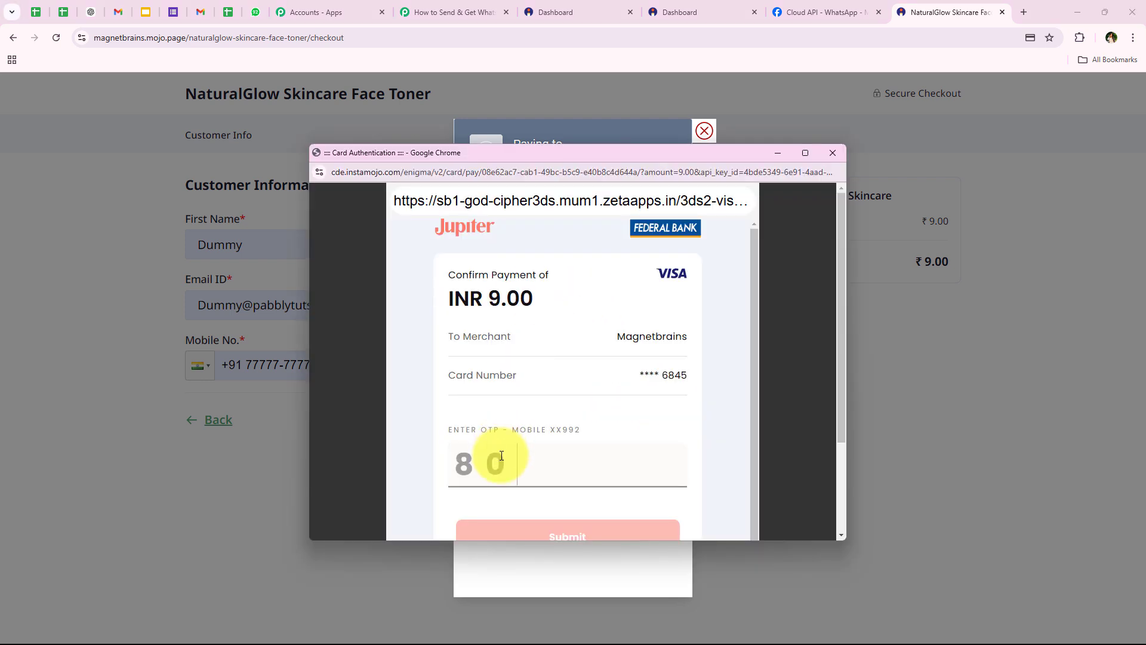
{"action": "type", "text": "3"}
{"action": "scroll", "coordinate": [490, 464], "scroll_direction": "down", "scroll_amount": 1}
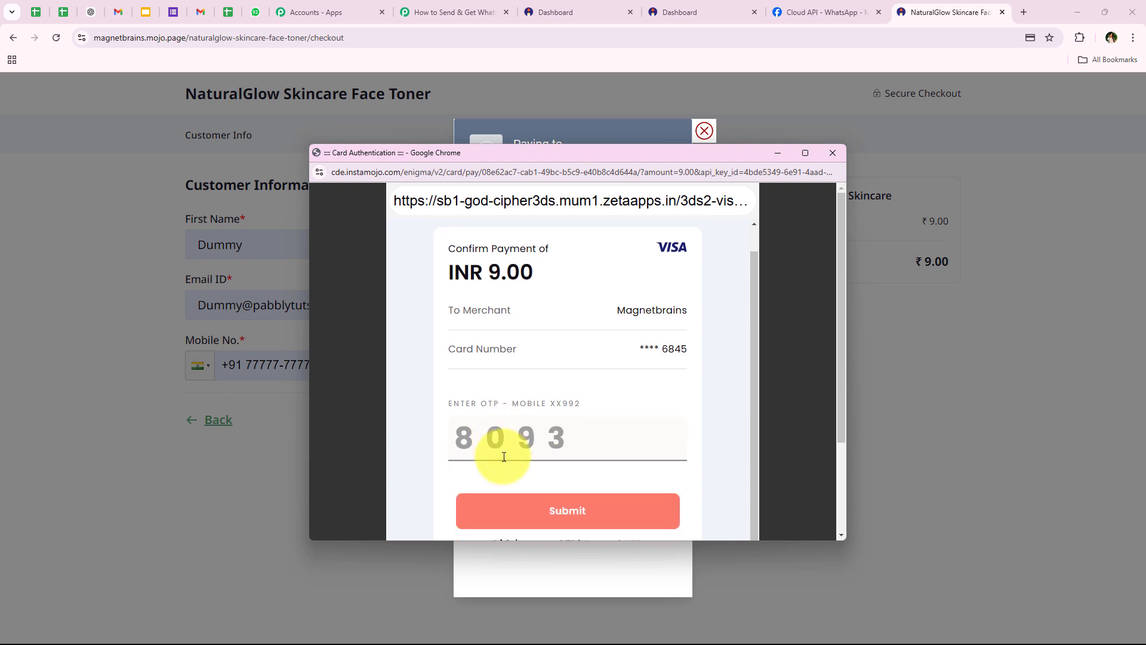
{"action": "left_click", "coordinate": [606, 511]}
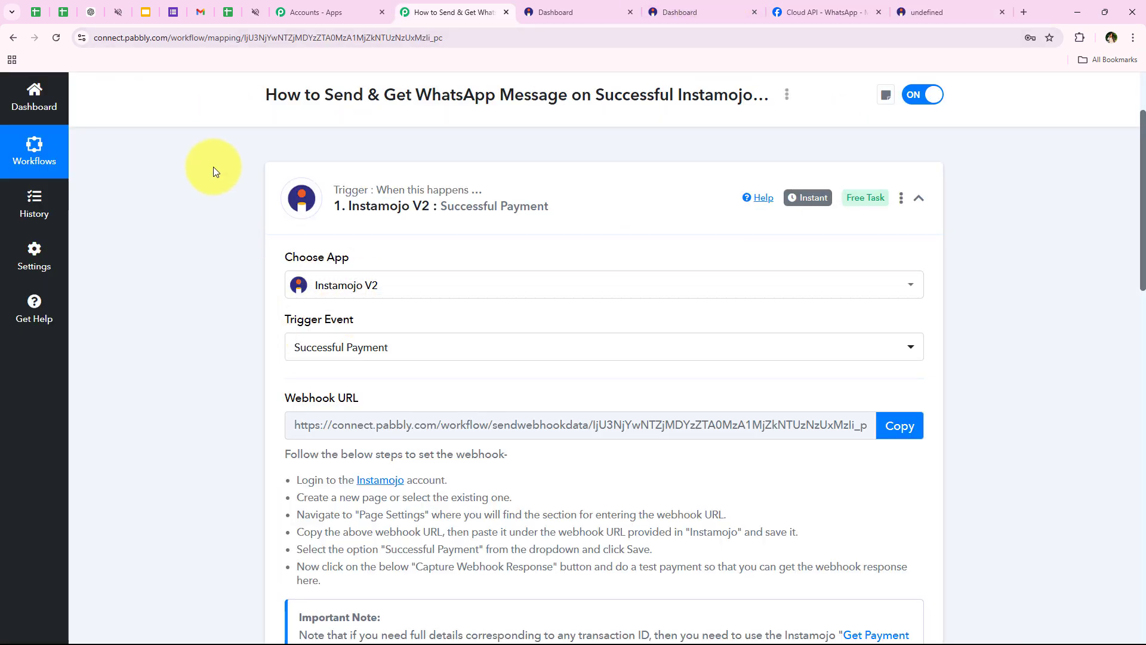
Review the captured webhook data: SUCCESS status, 9.00 amount, buyer name, phone and e-mail
{"action": "scroll", "coordinate": [214, 172], "scroll_direction": "down", "scroll_amount": 6}
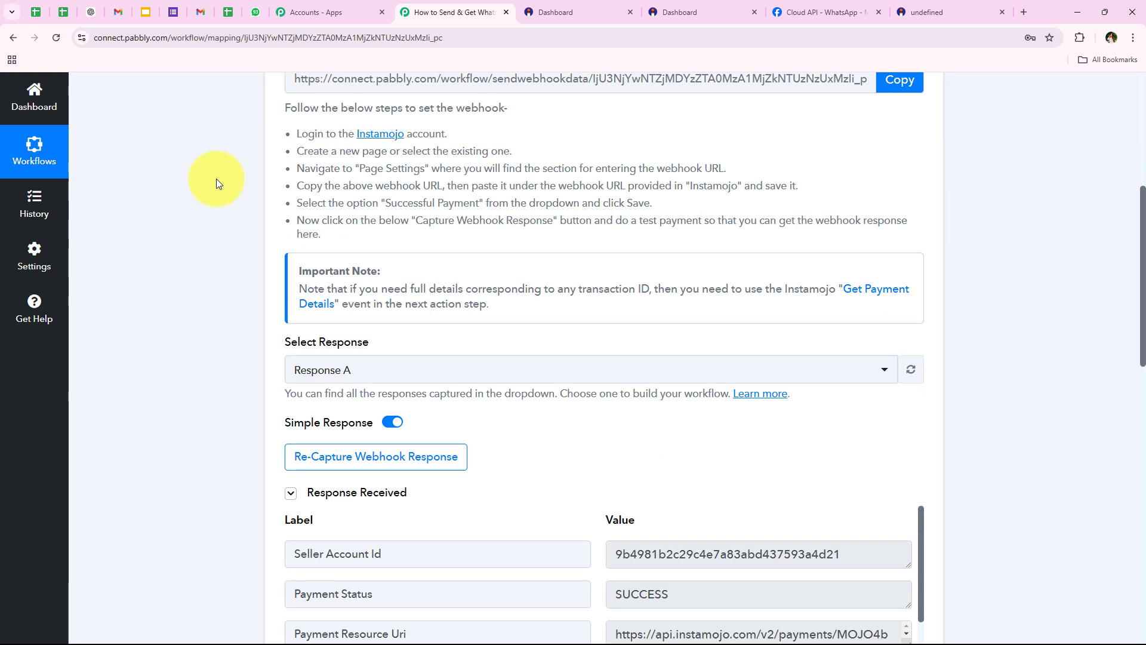
{"action": "scroll", "coordinate": [216, 178], "scroll_direction": "down", "scroll_amount": 3}
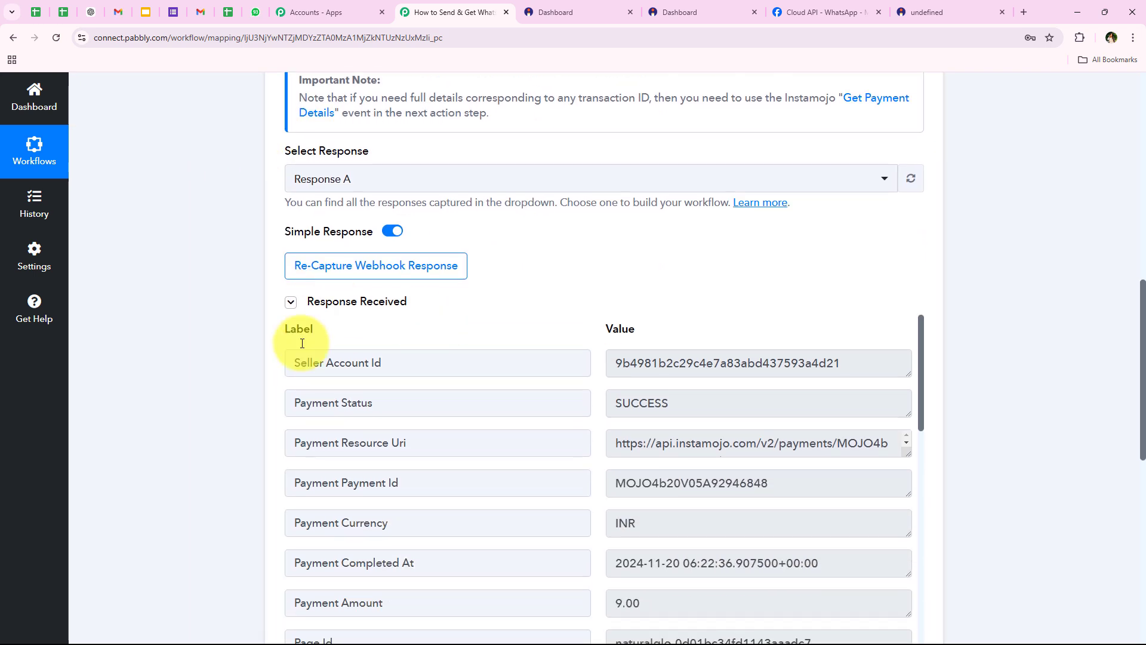
{"action": "left_click_drag", "start_coordinate": [294, 394], "coordinate": [604, 330]}
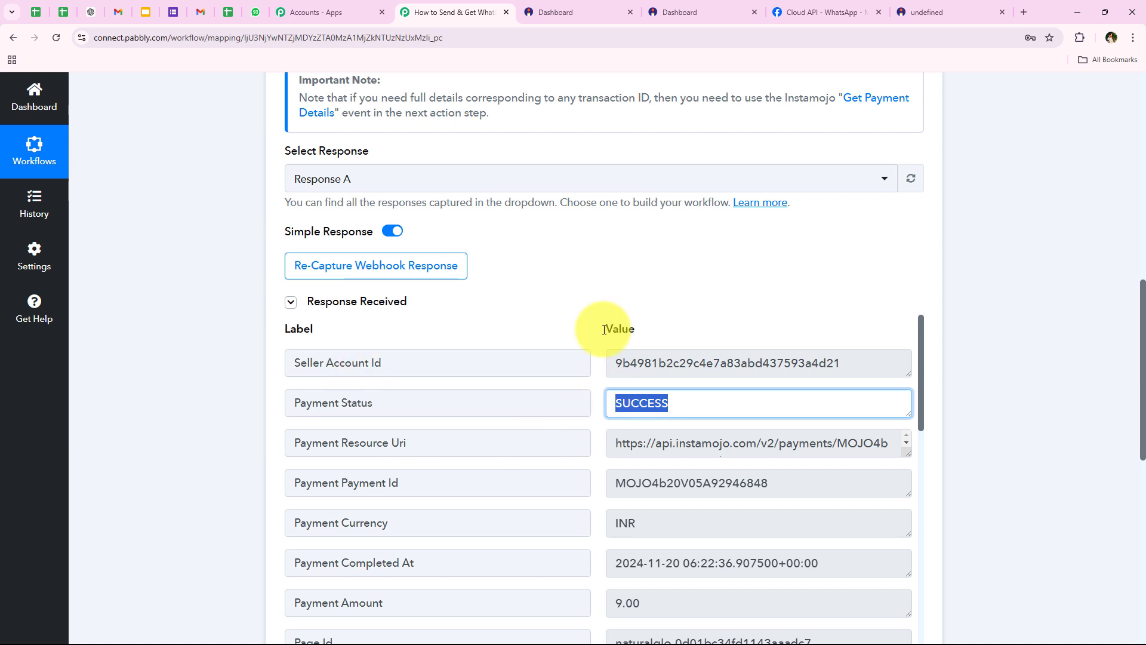
{"action": "scroll", "coordinate": [476, 164], "scroll_direction": "down", "scroll_amount": 2}
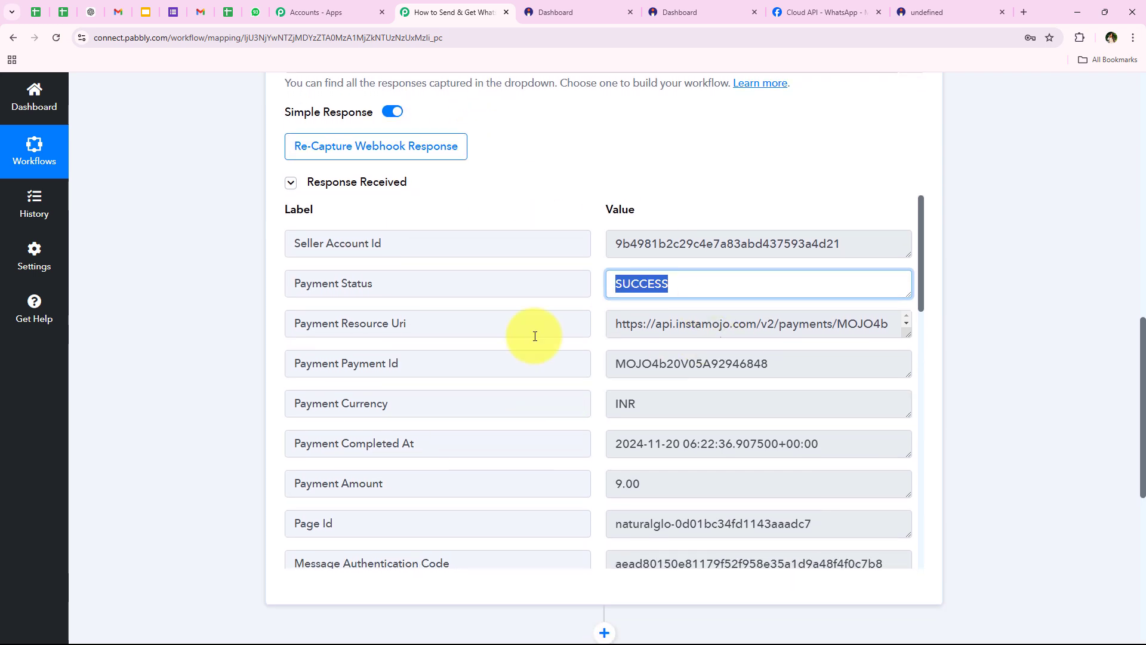
{"action": "double_click", "coordinate": [625, 482]}
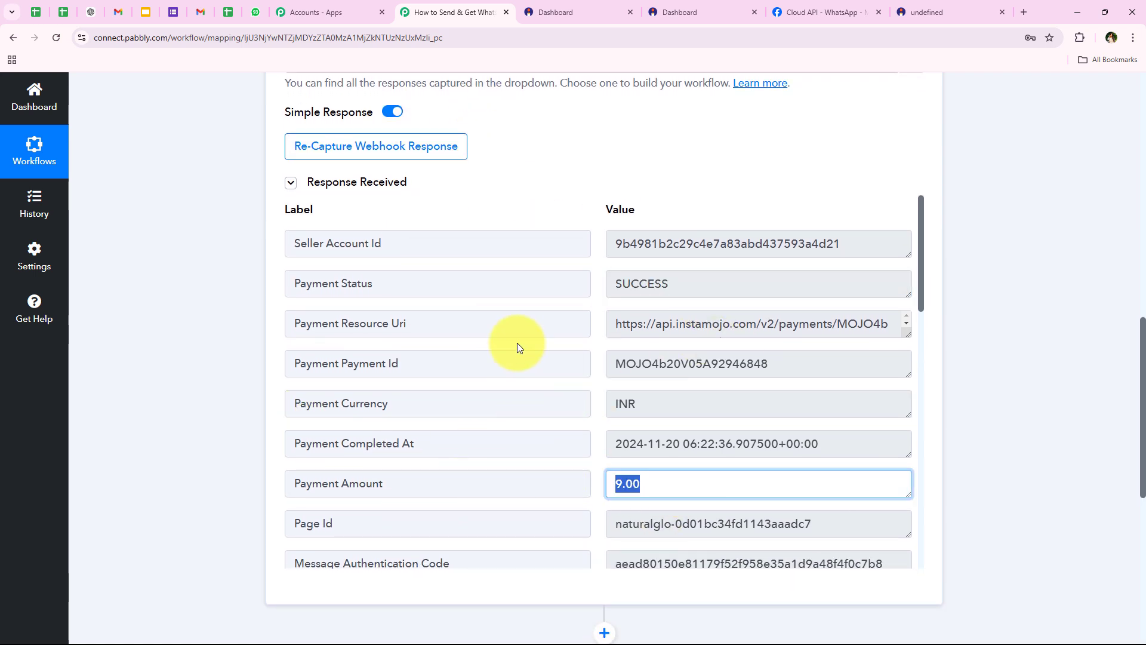
{"action": "scroll", "coordinate": [517, 347], "scroll_direction": "down", "scroll_amount": 6}
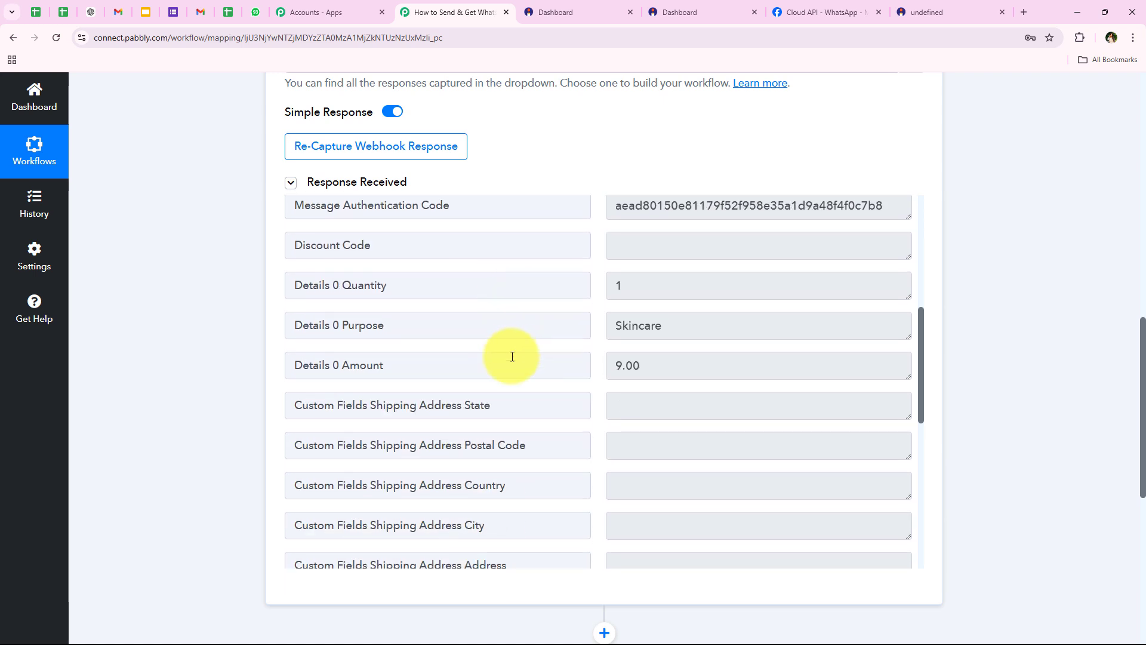
{"action": "scroll", "coordinate": [672, 418], "scroll_direction": "down", "scroll_amount": 8}
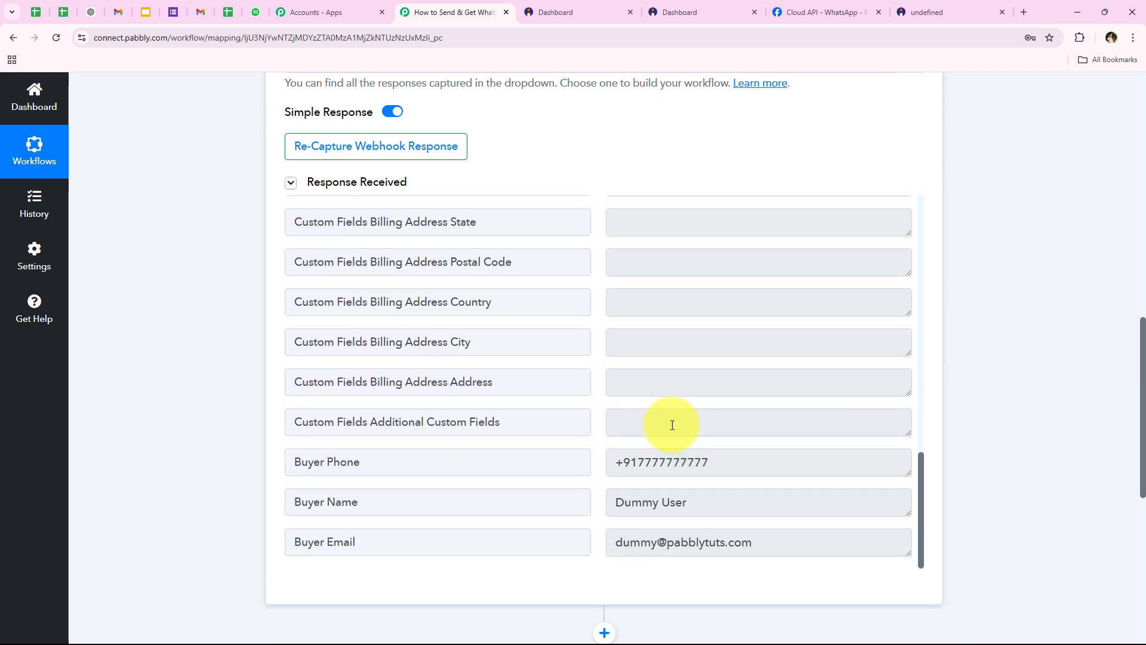
{"action": "left_click_drag", "start_coordinate": [757, 508], "coordinate": [535, 509]}
{"action": "left_click_drag", "start_coordinate": [763, 470], "coordinate": [532, 474]}
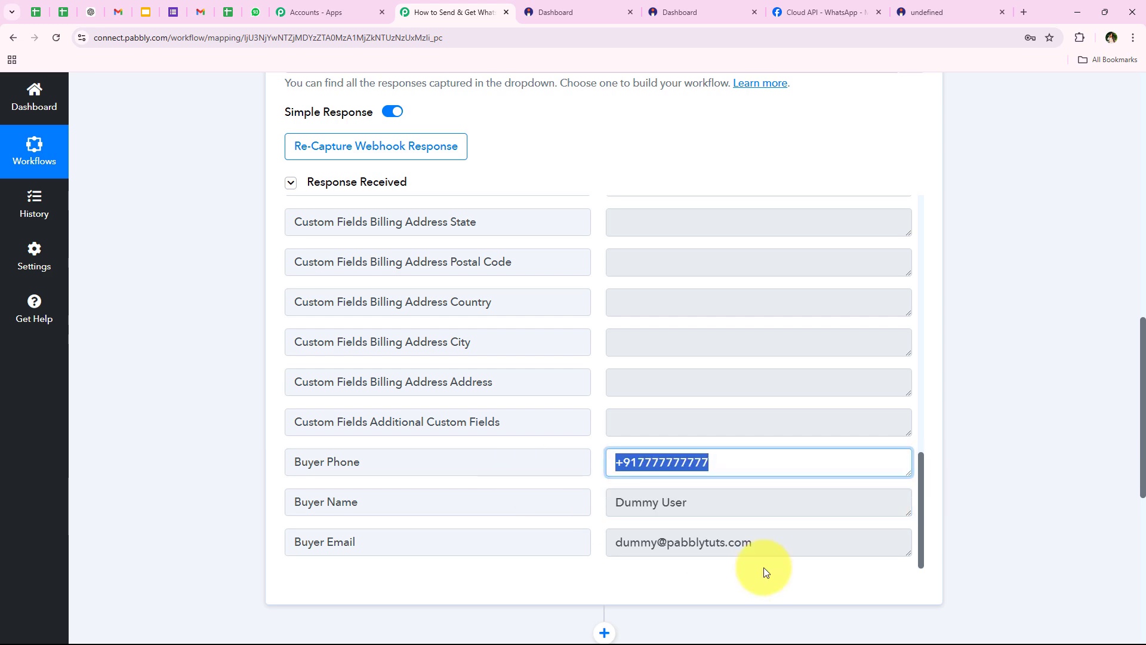
{"action": "left_click_drag", "start_coordinate": [800, 549], "coordinate": [225, 442]}
Collapse the Instamojo trigger step to show the two-step workflow overview
{"action": "left_click", "coordinate": [189, 466]}
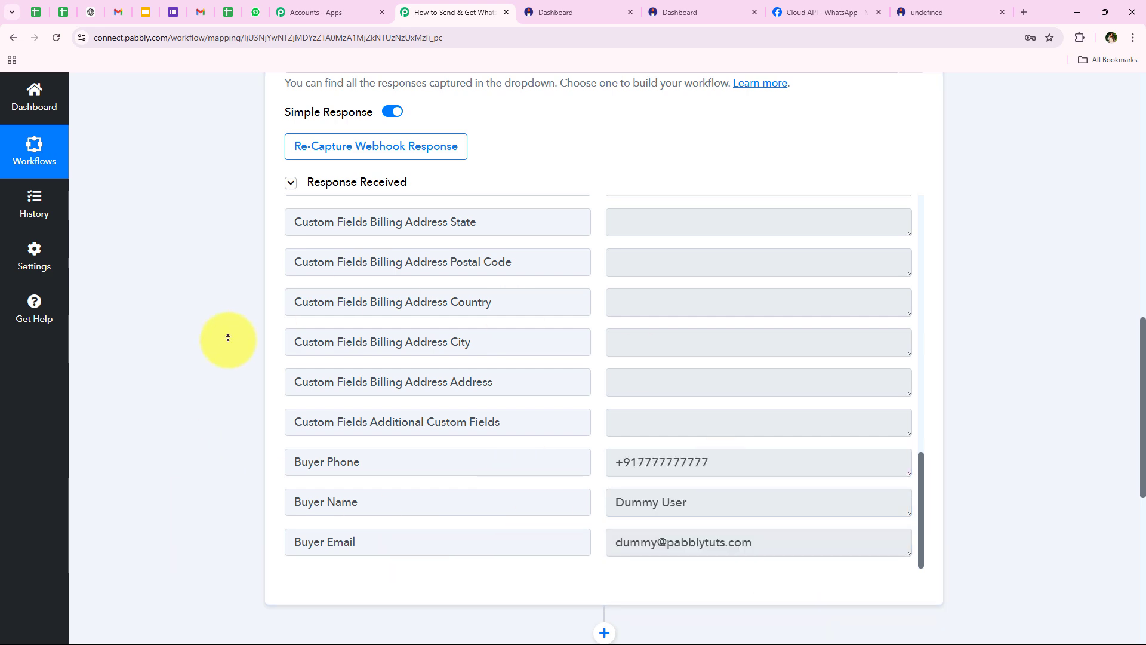
{"action": "scroll", "coordinate": [231, 306], "scroll_direction": "up", "scroll_amount": 6}
{"action": "scroll", "coordinate": [233, 304], "scroll_direction": "up", "scroll_amount": 10}
{"action": "left_click", "coordinate": [313, 337]}
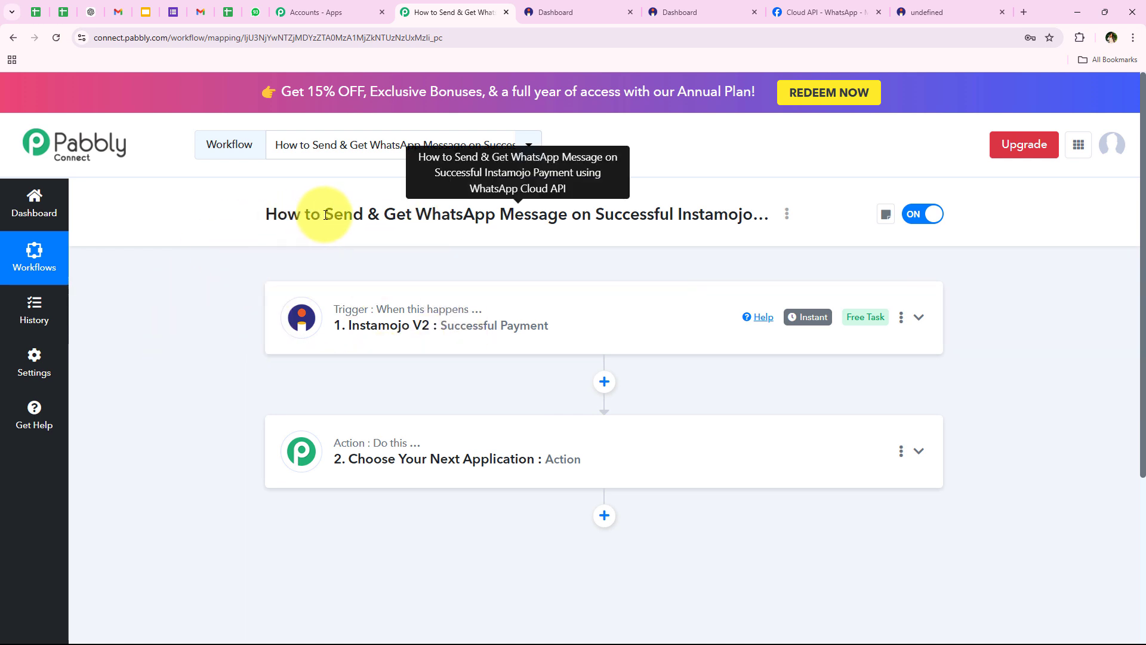
Set the second step's app to WhatsApp Cloud API, searching 'WhatsApp C'
{"action": "left_click_drag", "start_coordinate": [326, 215], "coordinate": [572, 214]}
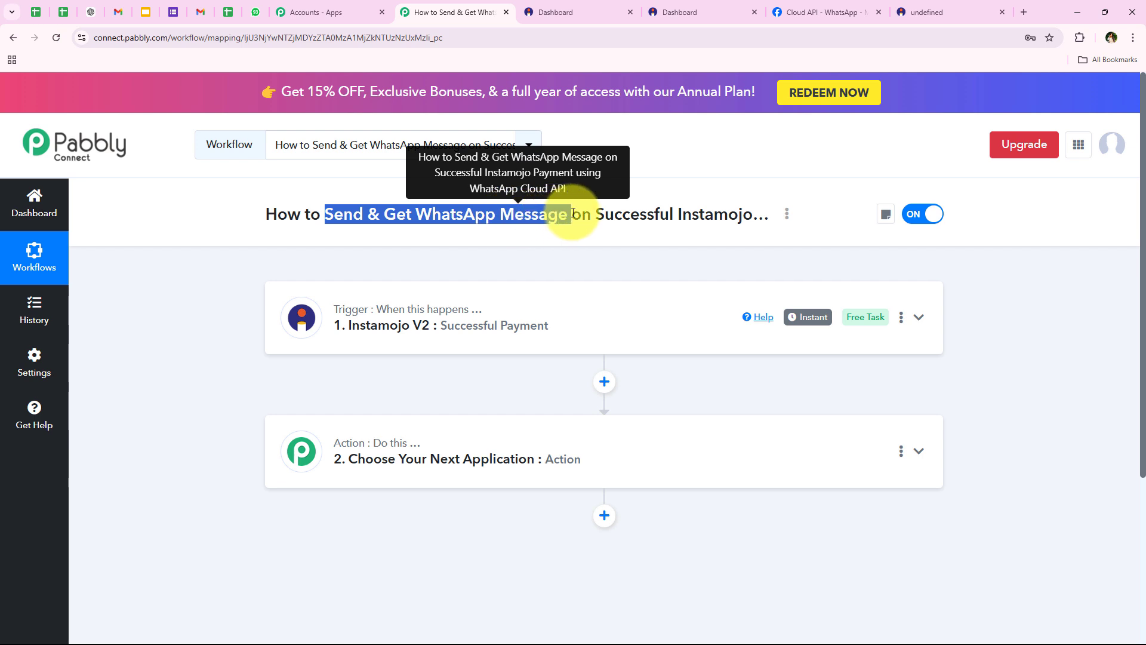
{"action": "left_click", "coordinate": [178, 394]}
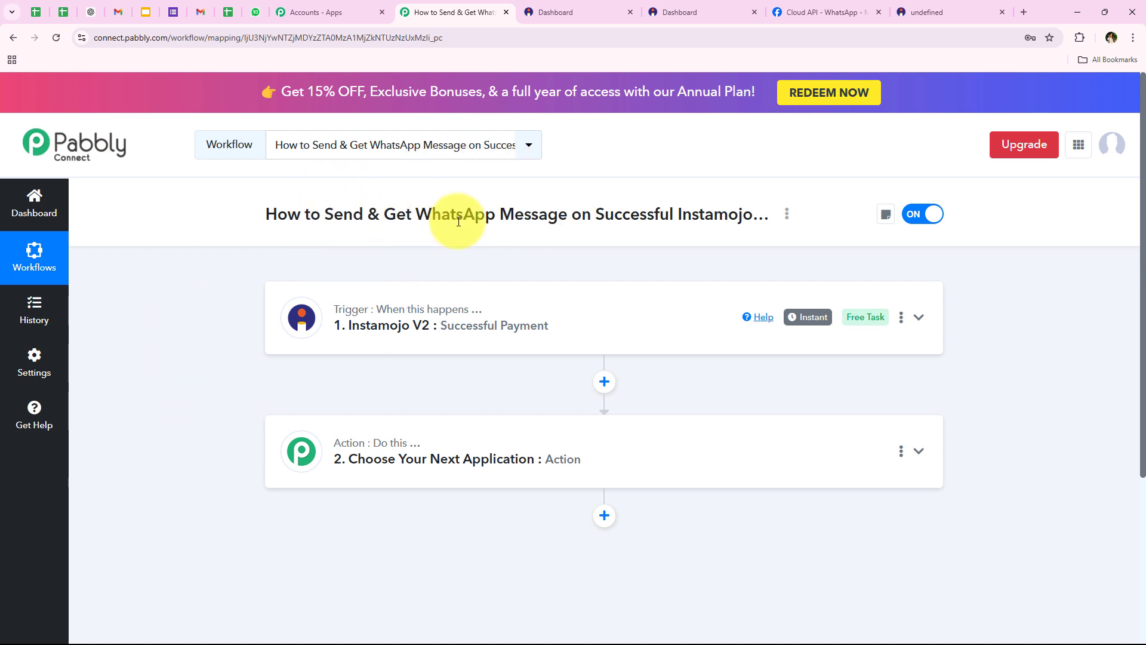
{"action": "left_click", "coordinate": [373, 457]}
{"action": "left_click", "coordinate": [328, 328]}
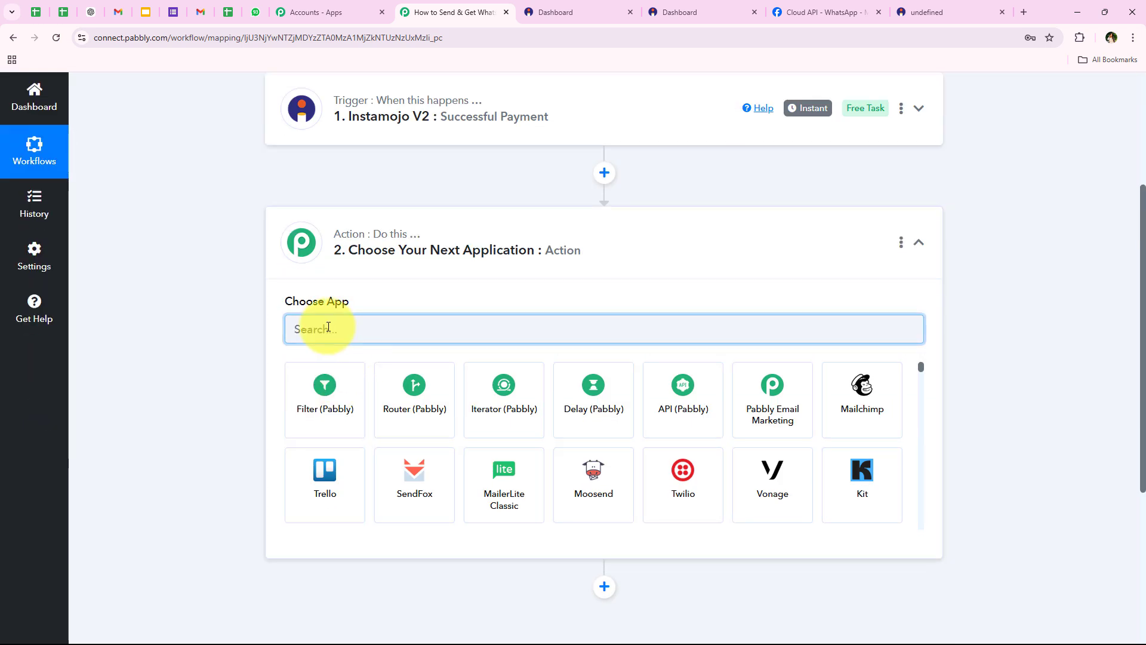
{"action": "type", "text": "Whats"}
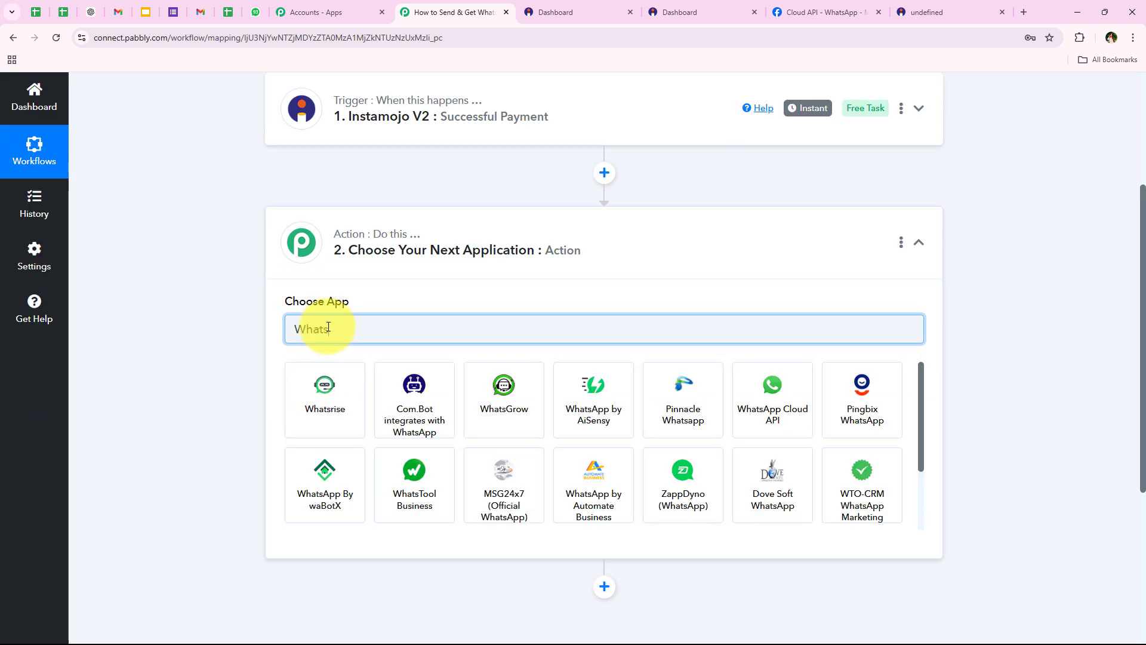
{"action": "type", "text": "App "}
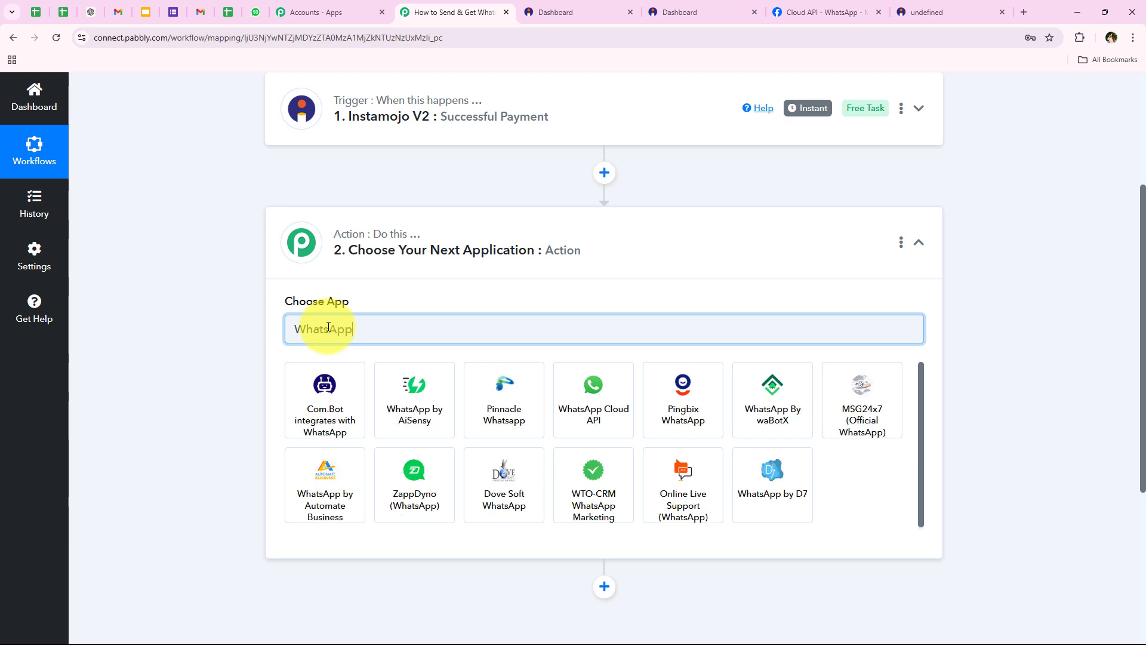
{"action": "type", "text": "Cloud API"}
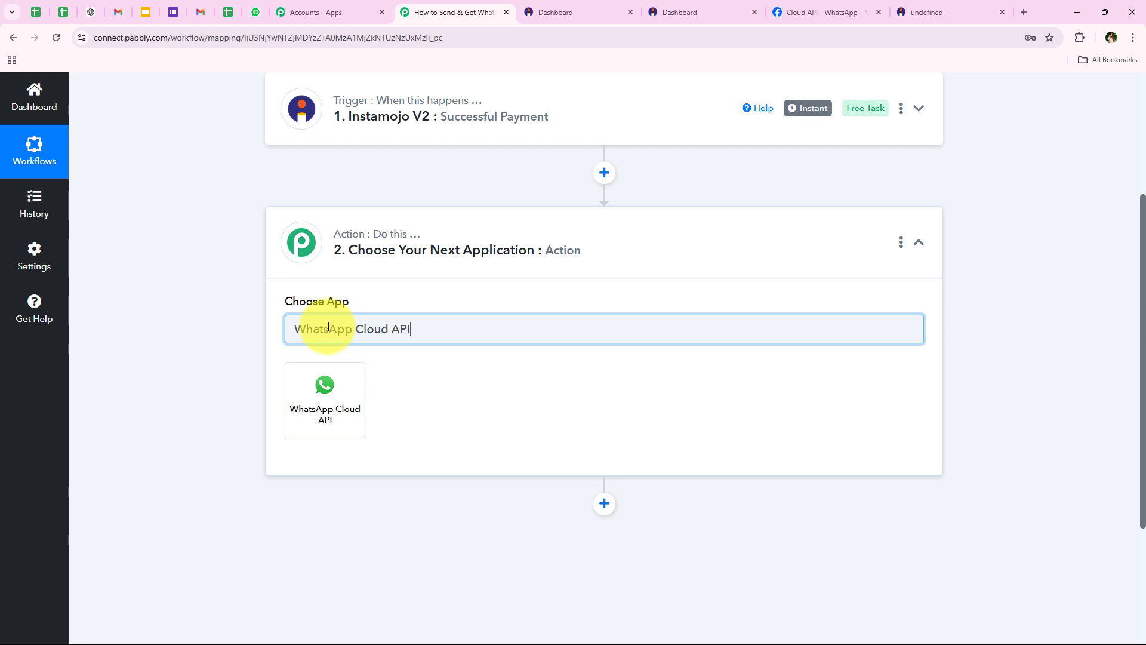
{"action": "left_click", "coordinate": [323, 412]}
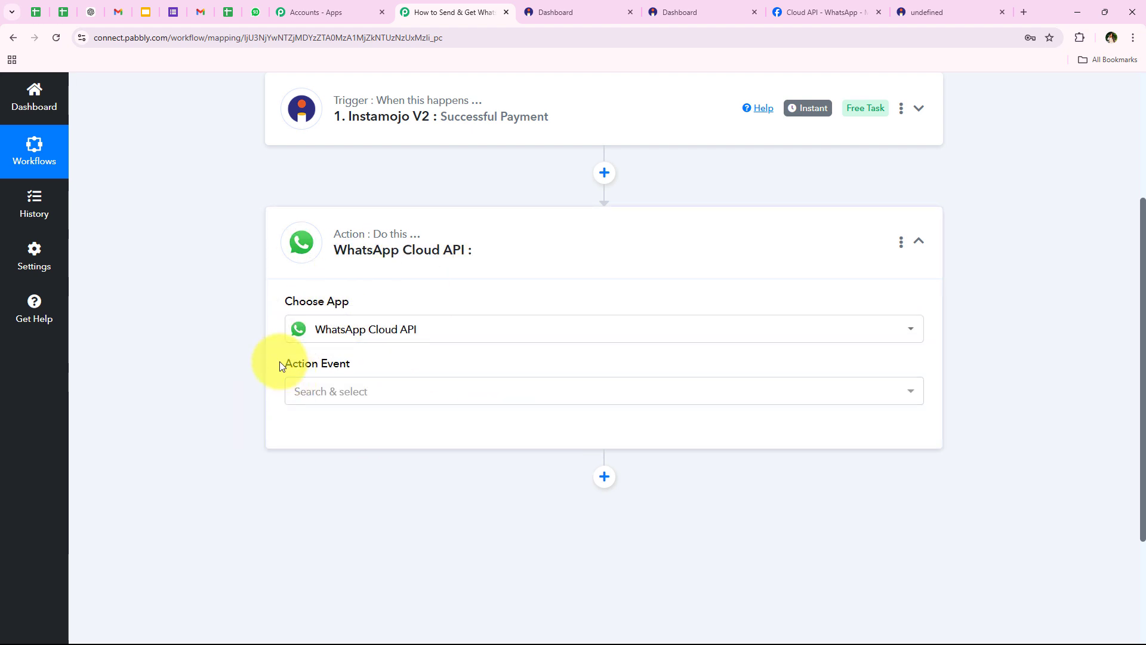
Choose Send Template Message as the action event
{"action": "left_click_drag", "start_coordinate": [281, 362], "coordinate": [409, 401]}
{"action": "left_click", "coordinate": [409, 401]}
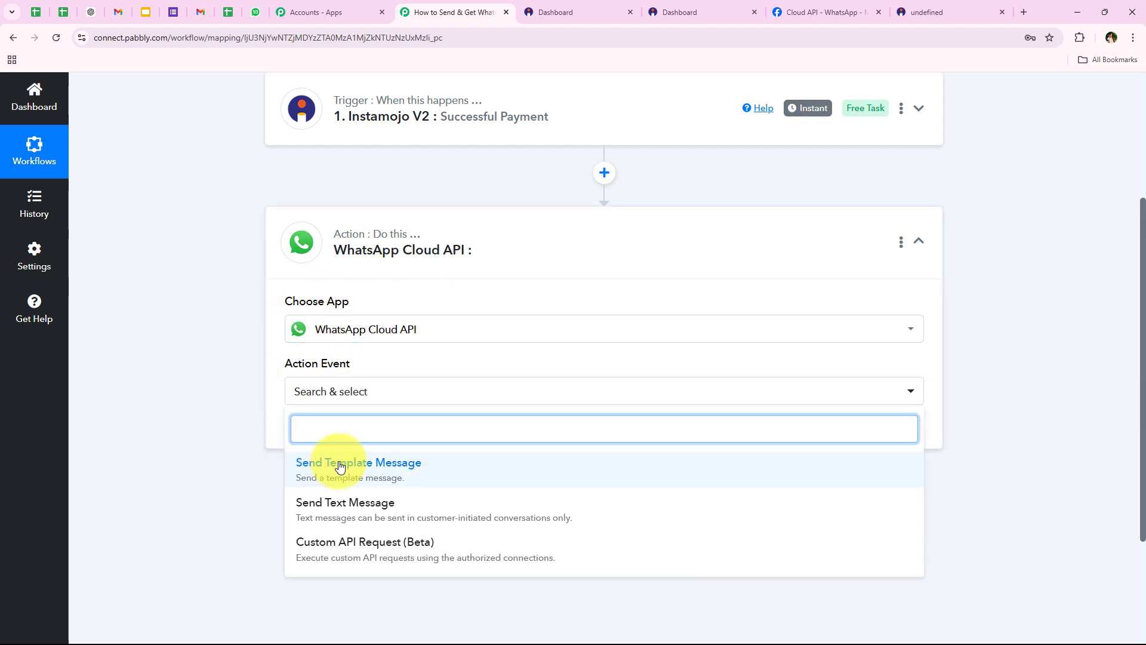
{"action": "left_click", "coordinate": [898, 466]}
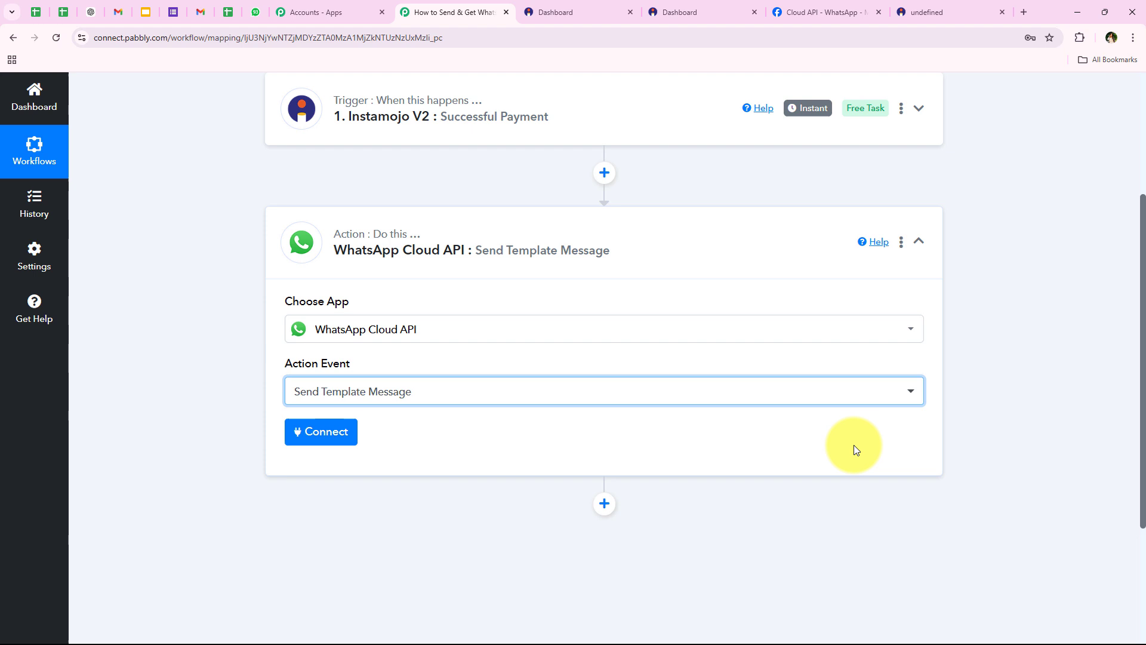
Start a WhatsApp Cloud API connection using Add New Connection
{"action": "left_click", "coordinate": [344, 433]}
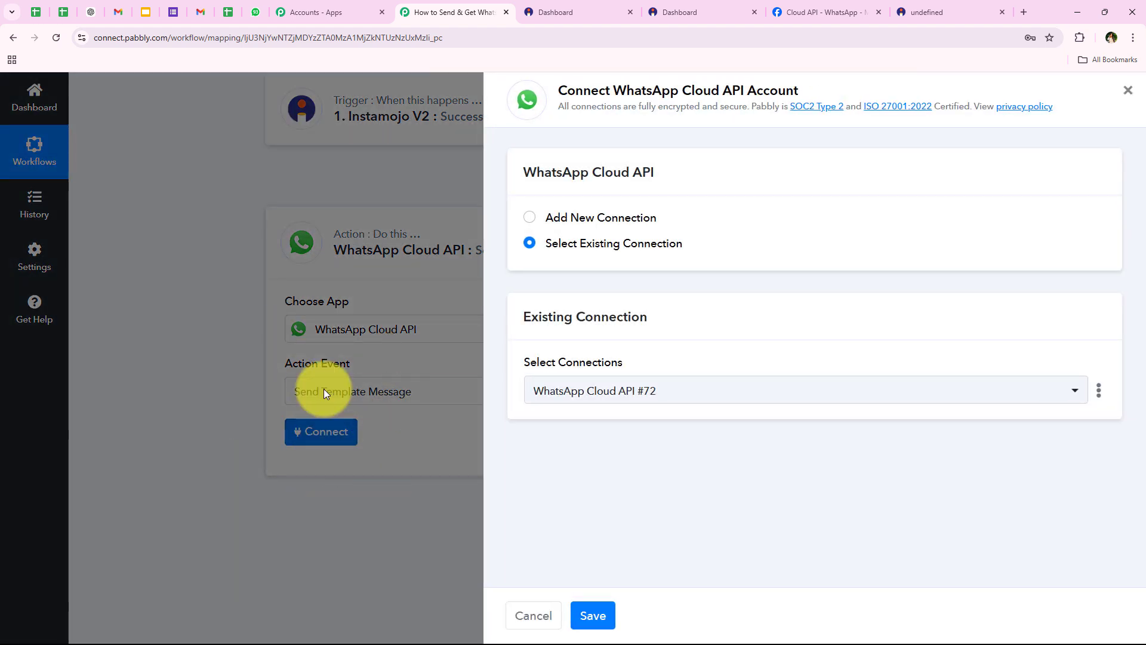
{"action": "left_click_drag", "start_coordinate": [549, 220], "coordinate": [686, 247]}
{"action": "left_click", "coordinate": [687, 247]}
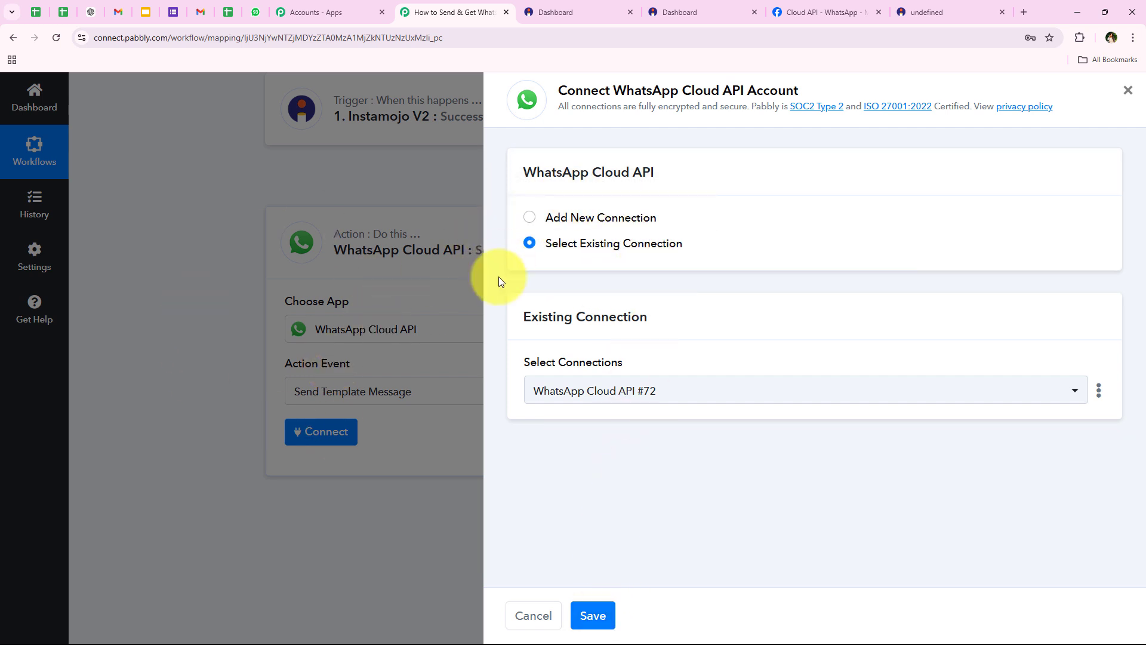
{"action": "left_click", "coordinate": [600, 216]}
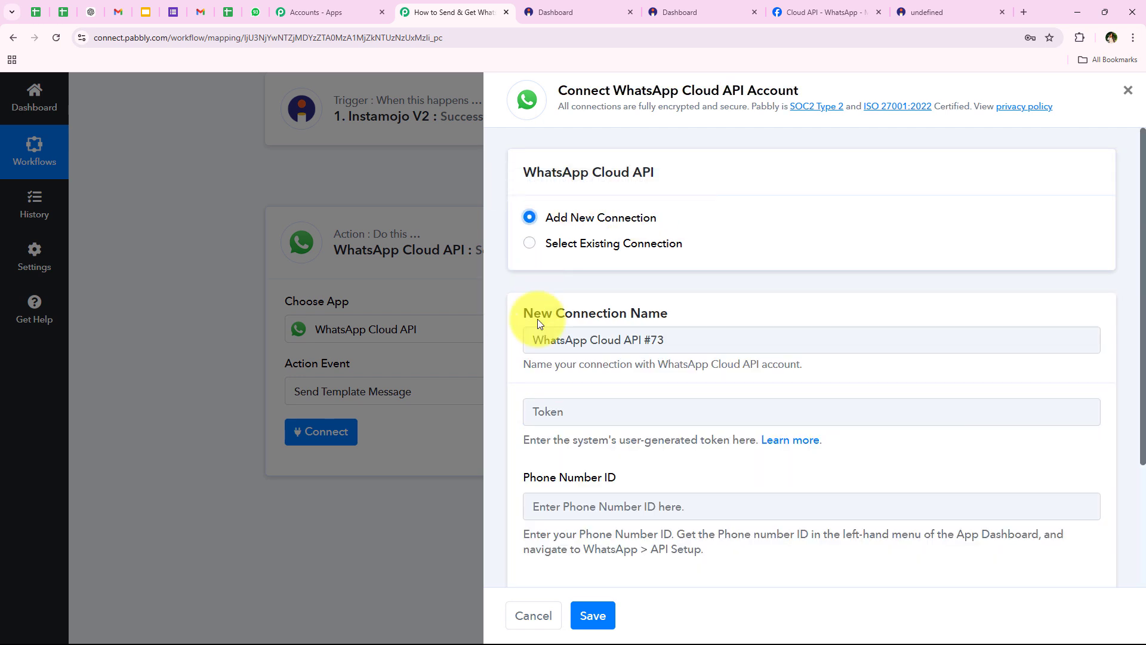
Review the connection's WhatsApp Business Account ID field and token help text
{"action": "scroll", "coordinate": [546, 370], "scroll_direction": "down", "scroll_amount": 1}
{"action": "scroll", "coordinate": [555, 406], "scroll_direction": "down", "scroll_amount": 3}
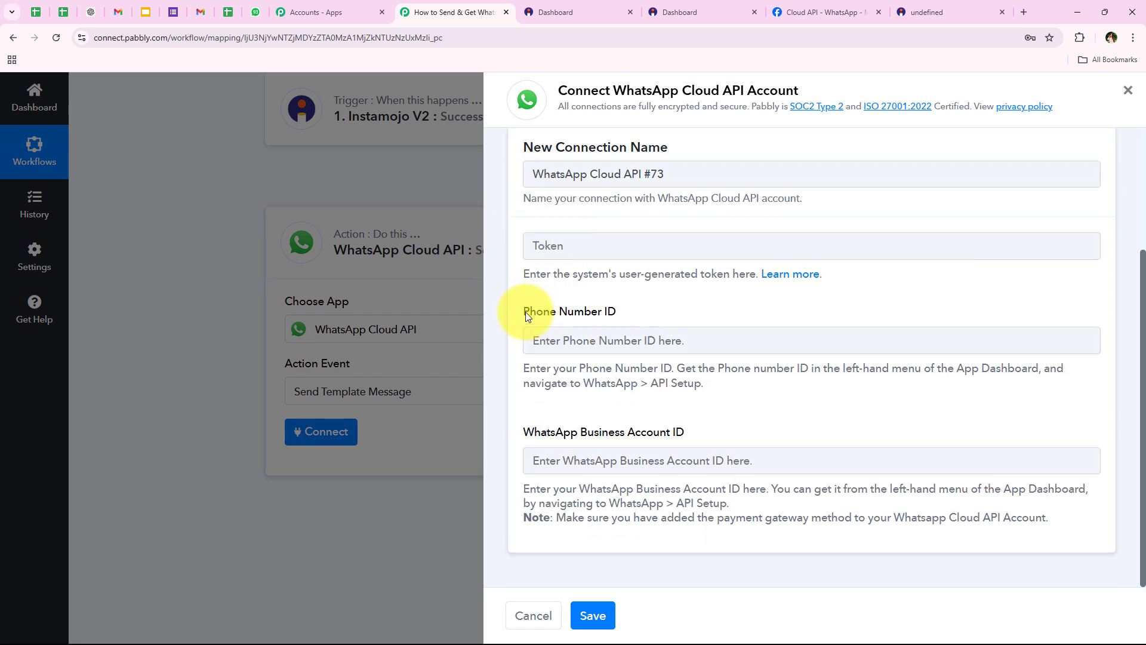
{"action": "left_click_drag", "start_coordinate": [526, 435], "coordinate": [699, 431]}
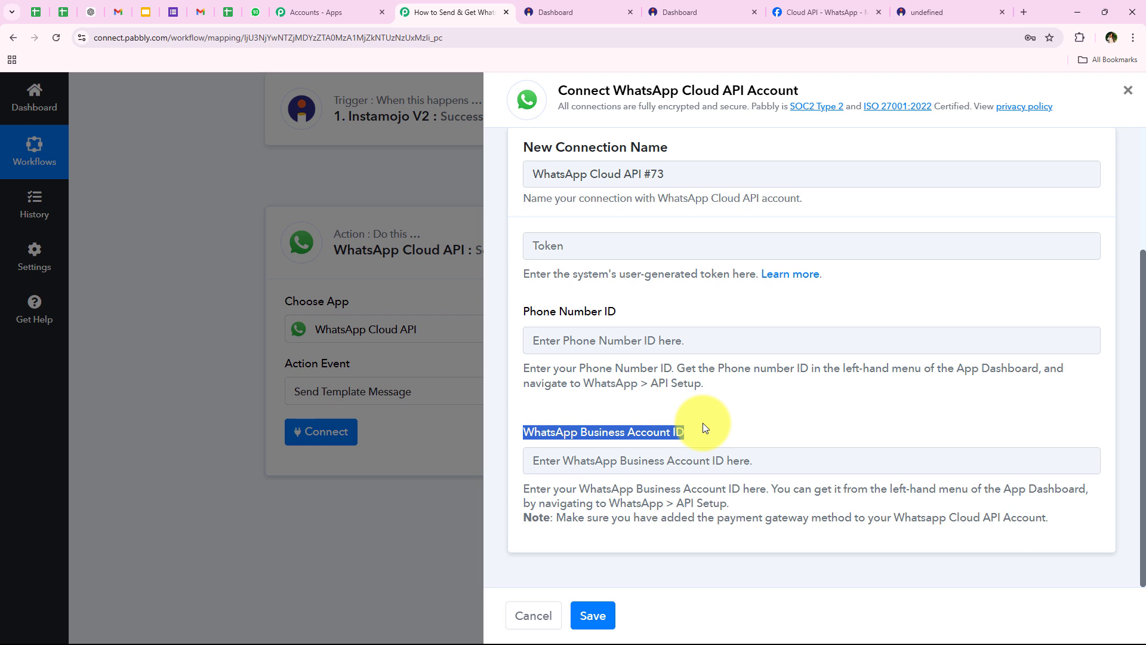
{"action": "left_click", "coordinate": [588, 385]}
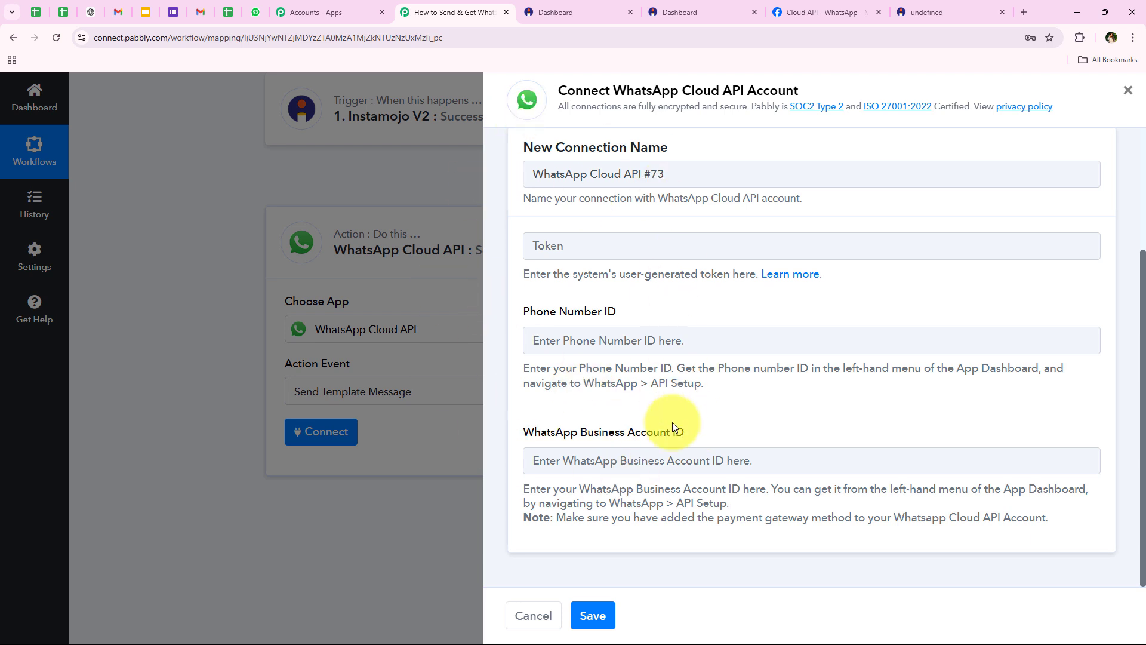
{"action": "left_click_drag", "start_coordinate": [523, 274], "coordinate": [725, 274]}
{"action": "left_click", "coordinate": [734, 290]}
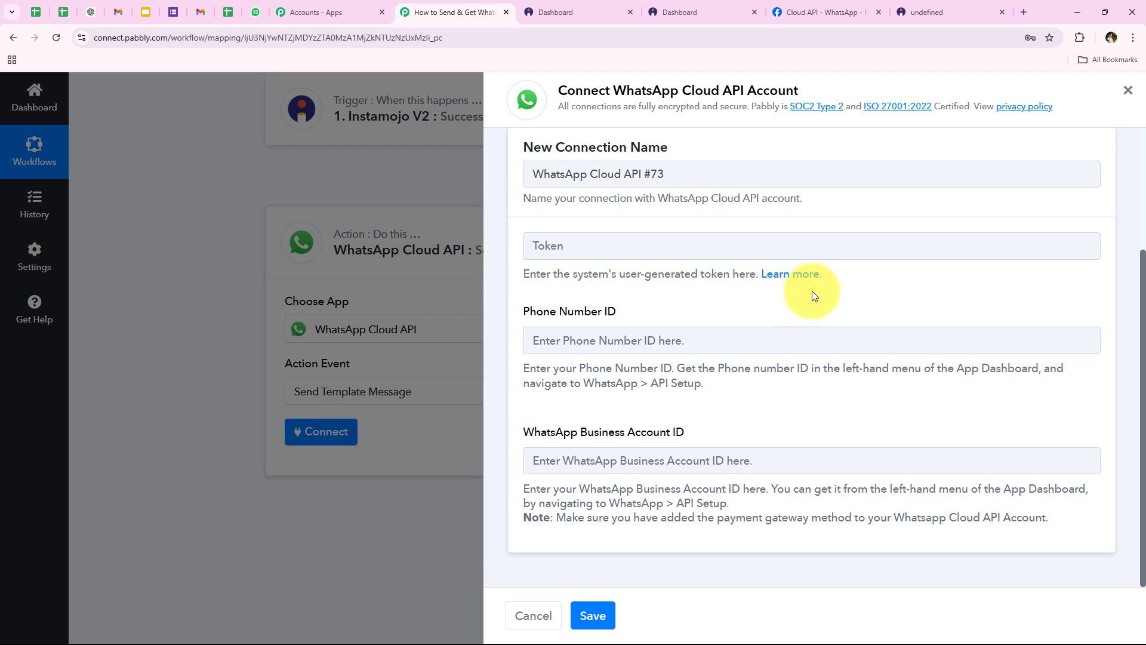
Open the token help link, then scroll the forum's WhatsApp Cloud API thread to its setup videos
{"action": "left_click", "coordinate": [803, 276]}
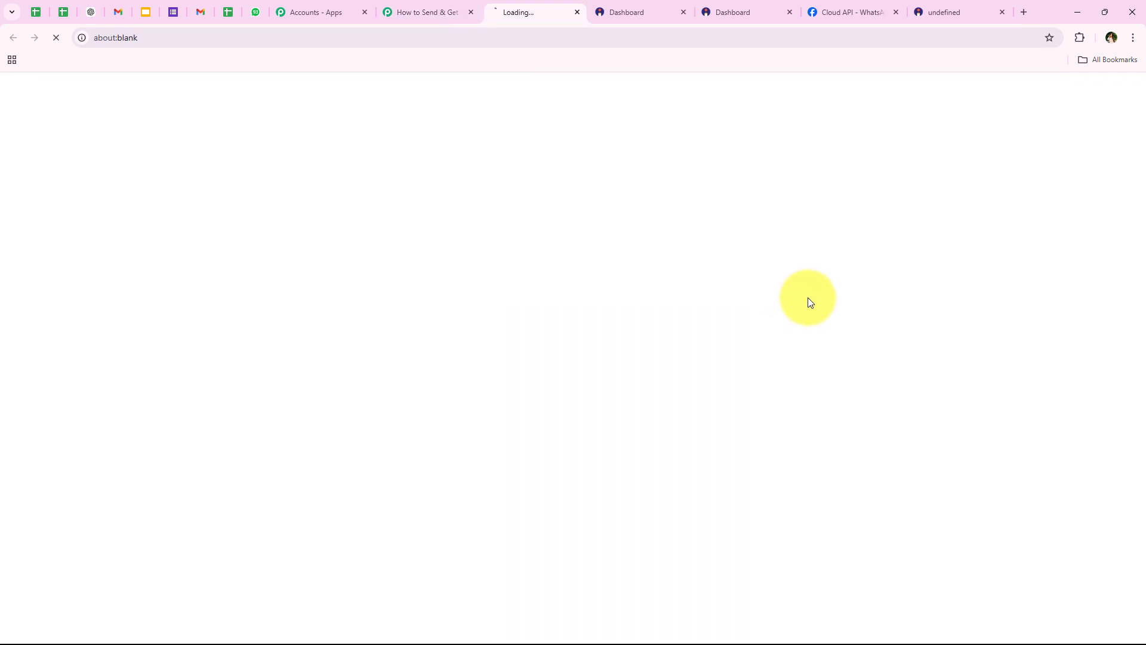
{"action": "left_click", "coordinate": [424, 13]}
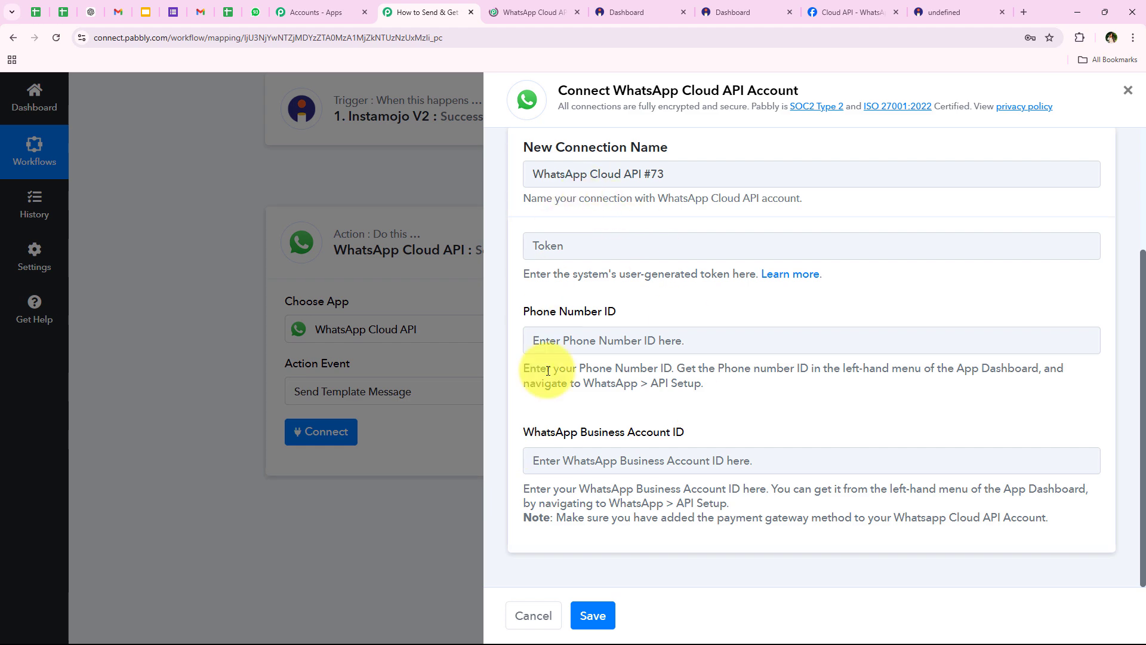
{"action": "left_click", "coordinate": [525, 12]}
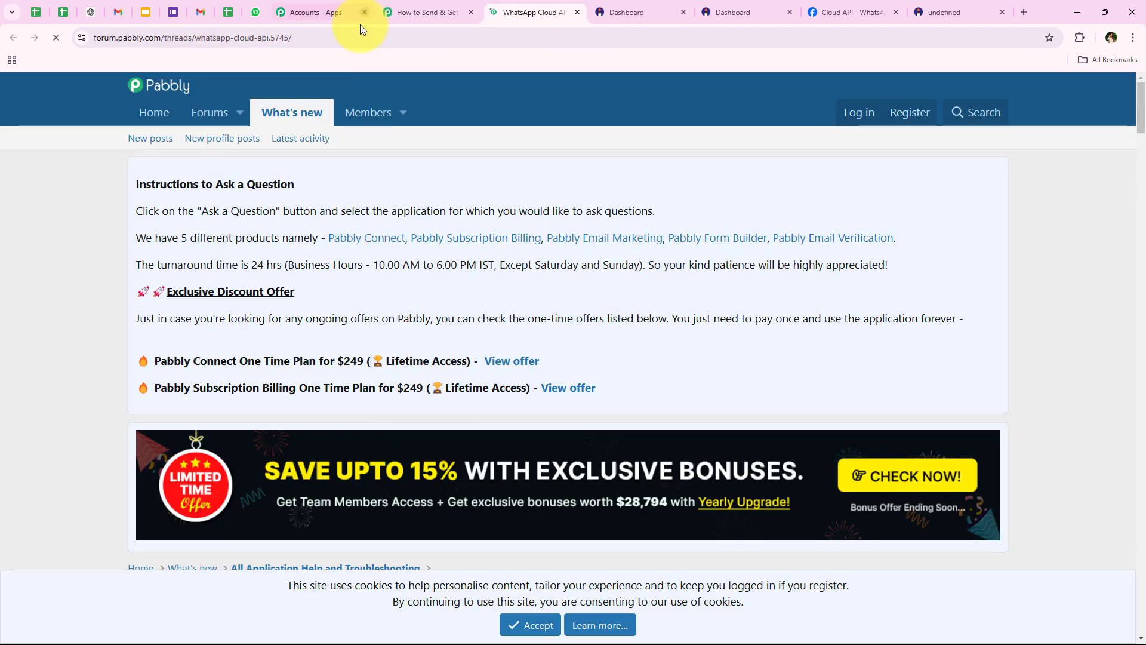
{"action": "scroll", "coordinate": [209, 256], "scroll_direction": "down", "scroll_amount": 3}
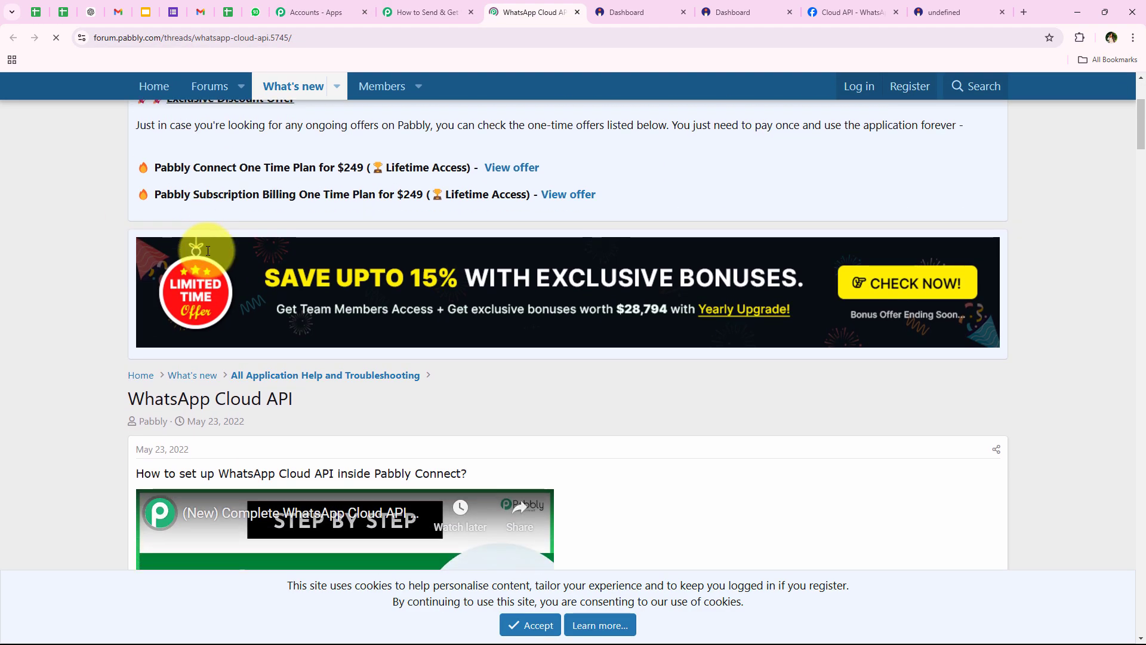
{"action": "scroll", "coordinate": [208, 250], "scroll_direction": "down", "scroll_amount": 5}
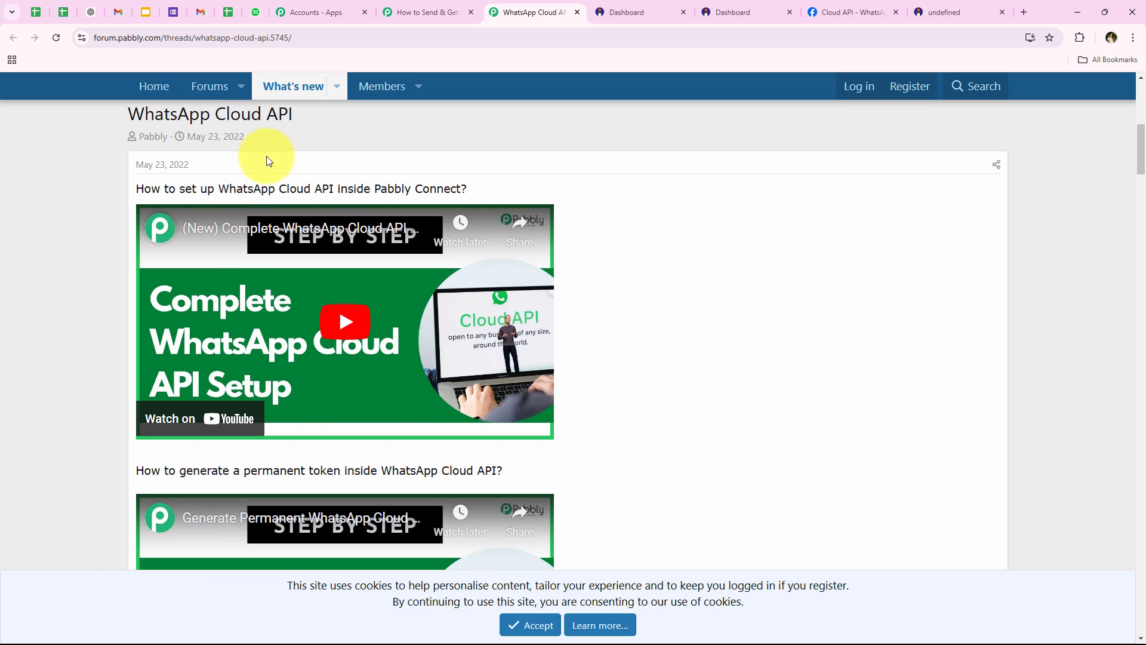
{"action": "left_click_drag", "start_coordinate": [131, 191], "coordinate": [476, 187]}
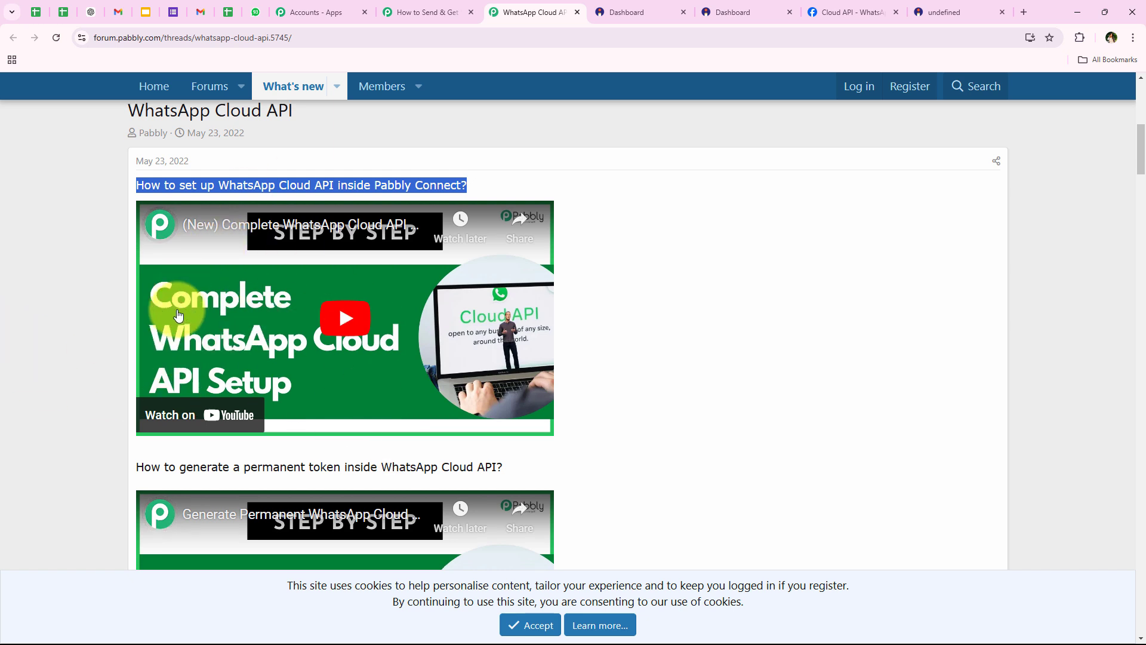
{"action": "scroll", "coordinate": [337, 302], "scroll_direction": "down", "scroll_amount": 1}
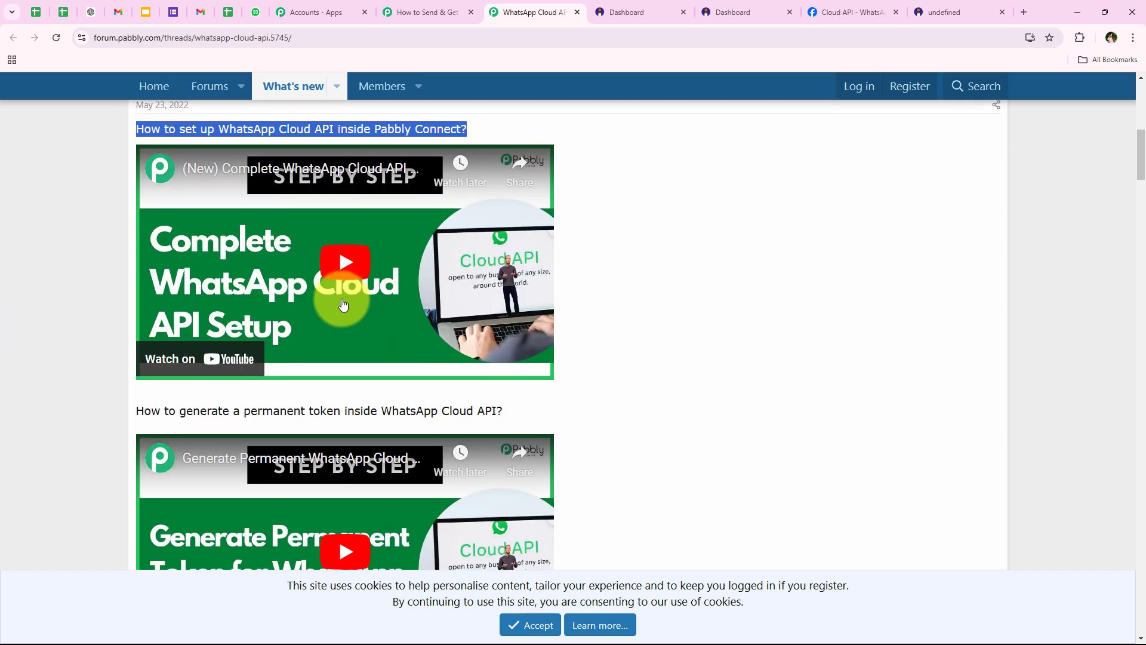
{"action": "scroll", "coordinate": [143, 300], "scroll_direction": "down", "scroll_amount": 1}
{"action": "scroll", "coordinate": [141, 299], "scroll_direction": "up", "scroll_amount": 1}
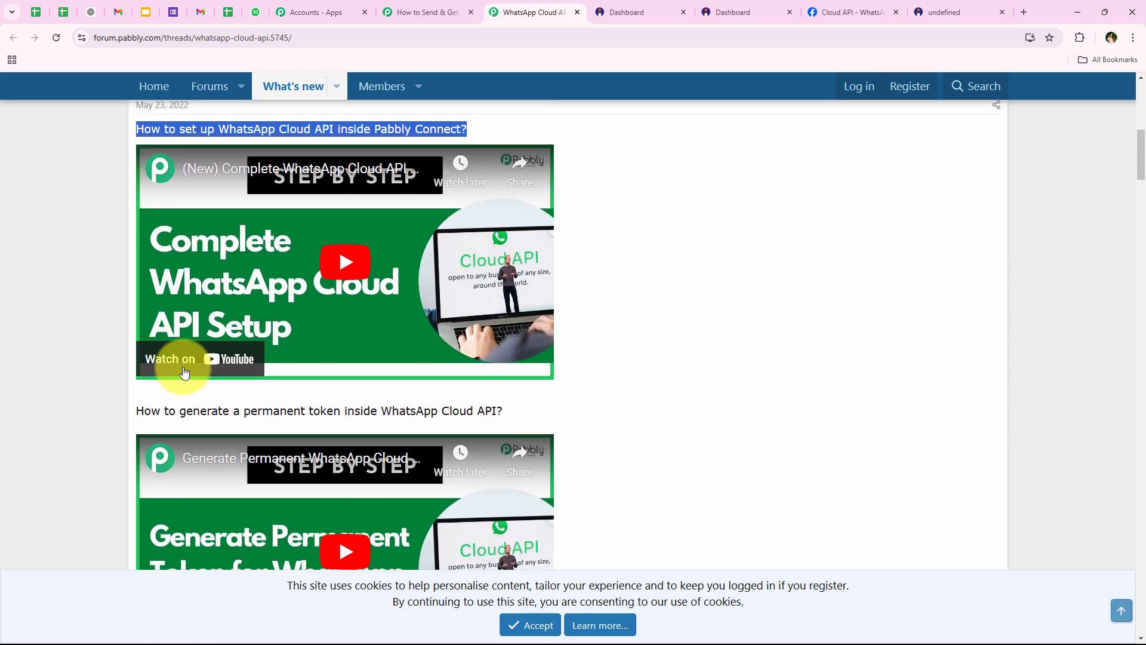
{"action": "left_click", "coordinate": [801, 16]}
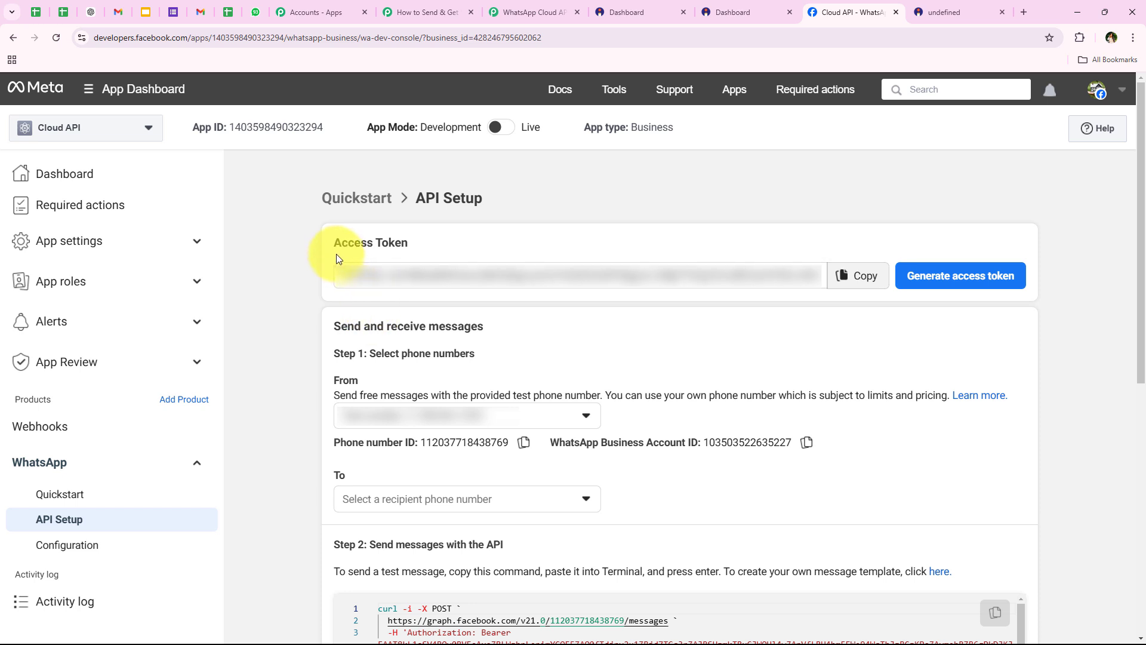
Copy the Access Token from Meta's API Setup page after checking the phone and account IDs
{"action": "triple_click", "coordinate": [339, 245]}
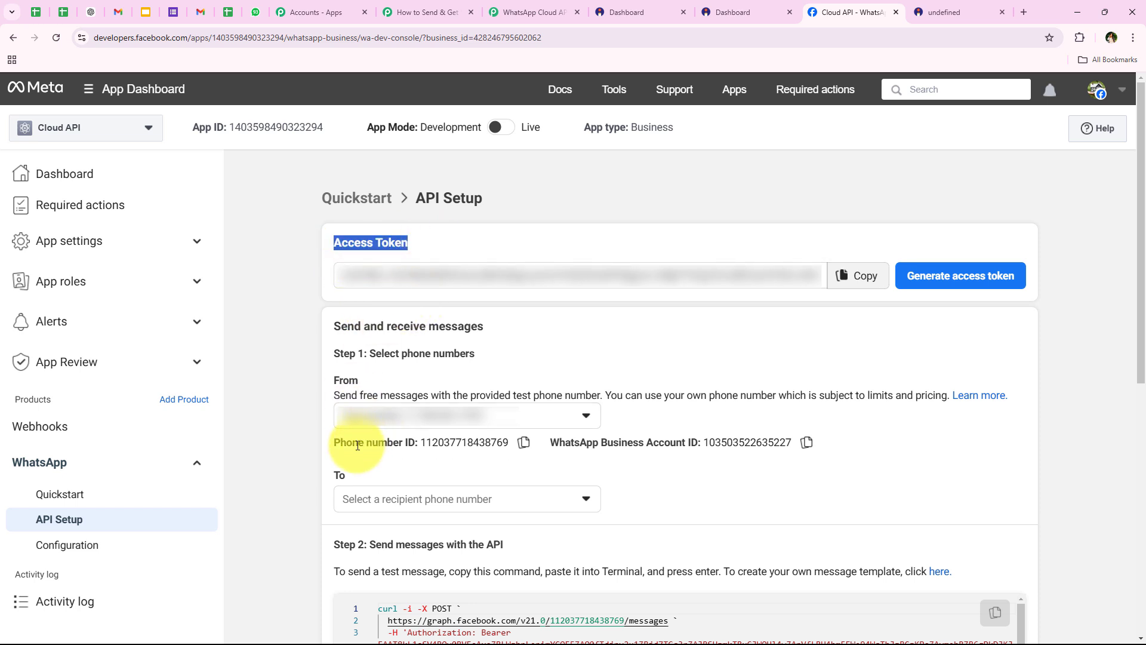
{"action": "left_click_drag", "start_coordinate": [334, 442], "coordinate": [809, 443]}
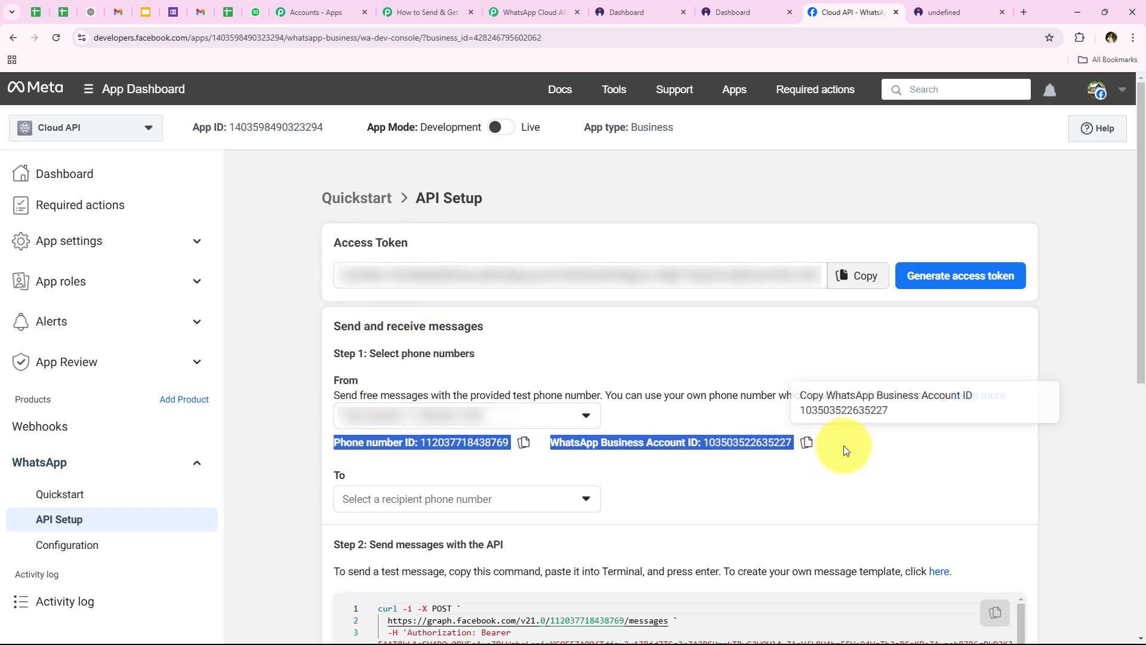
{"action": "left_click", "coordinate": [277, 246]}
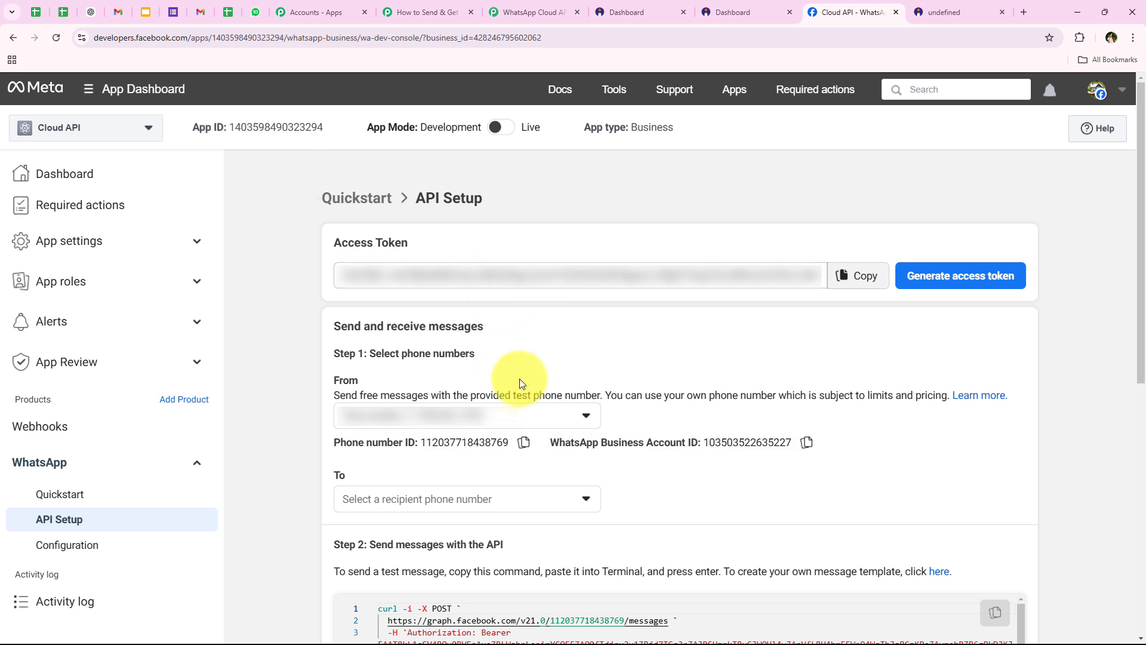
{"action": "left_click", "coordinate": [857, 278]}
Paste the access token into the Token field and save the WhatsApp Cloud API connection
{"action": "left_click", "coordinate": [451, 5]}
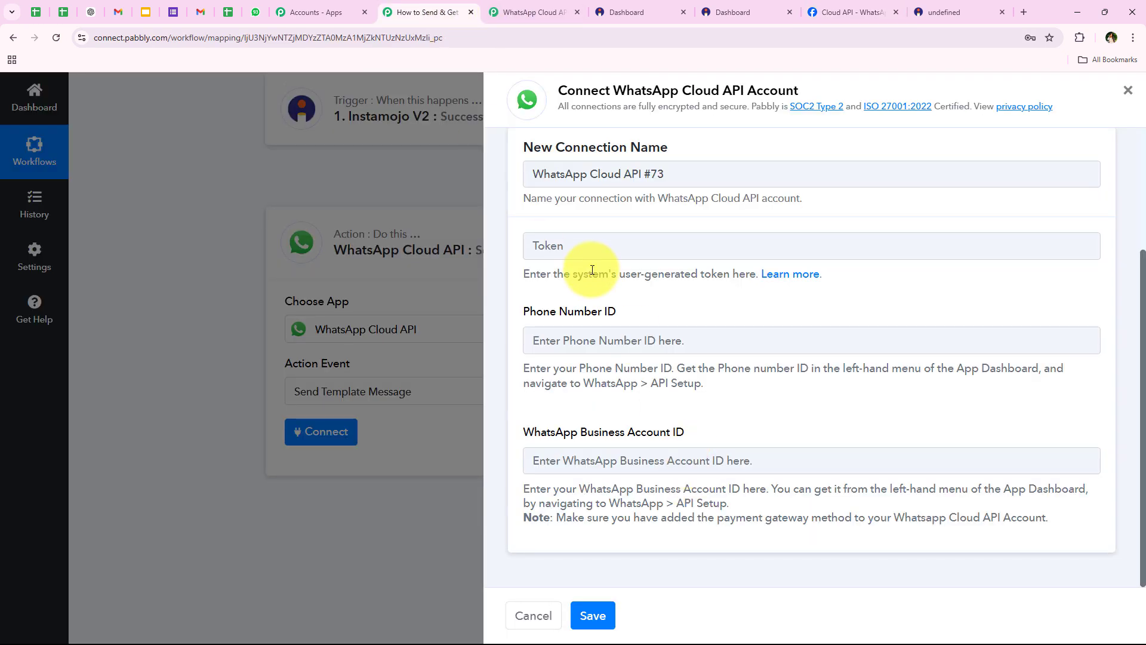
{"action": "right_click", "coordinate": [591, 239]}
{"action": "left_click", "coordinate": [645, 329]}
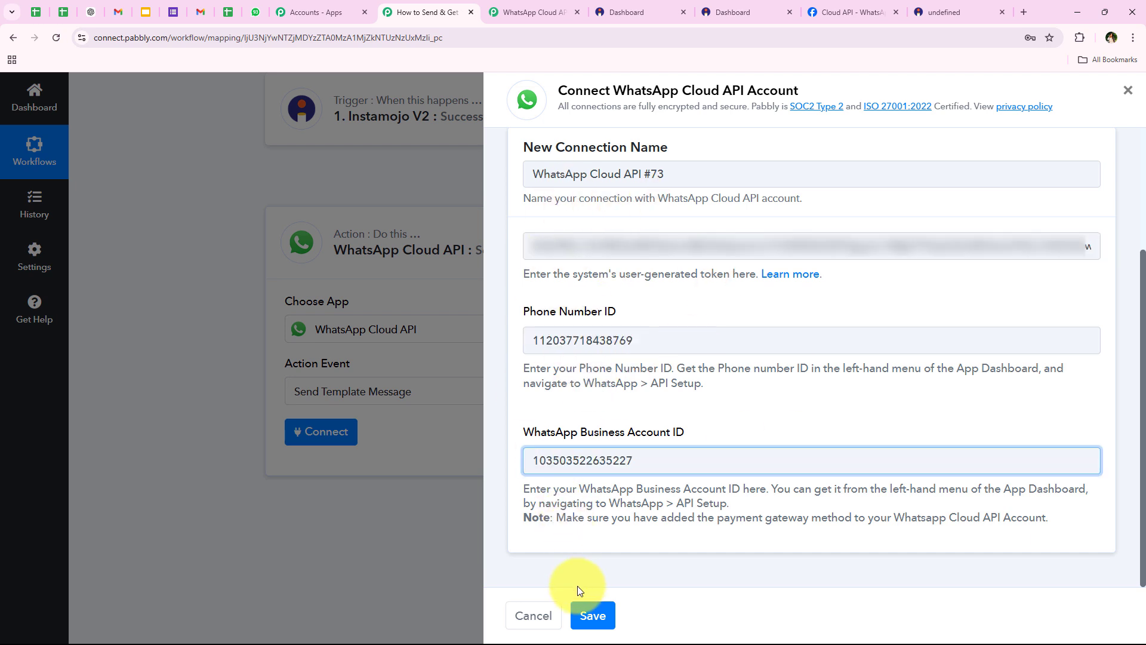
{"action": "left_click", "coordinate": [591, 615]}
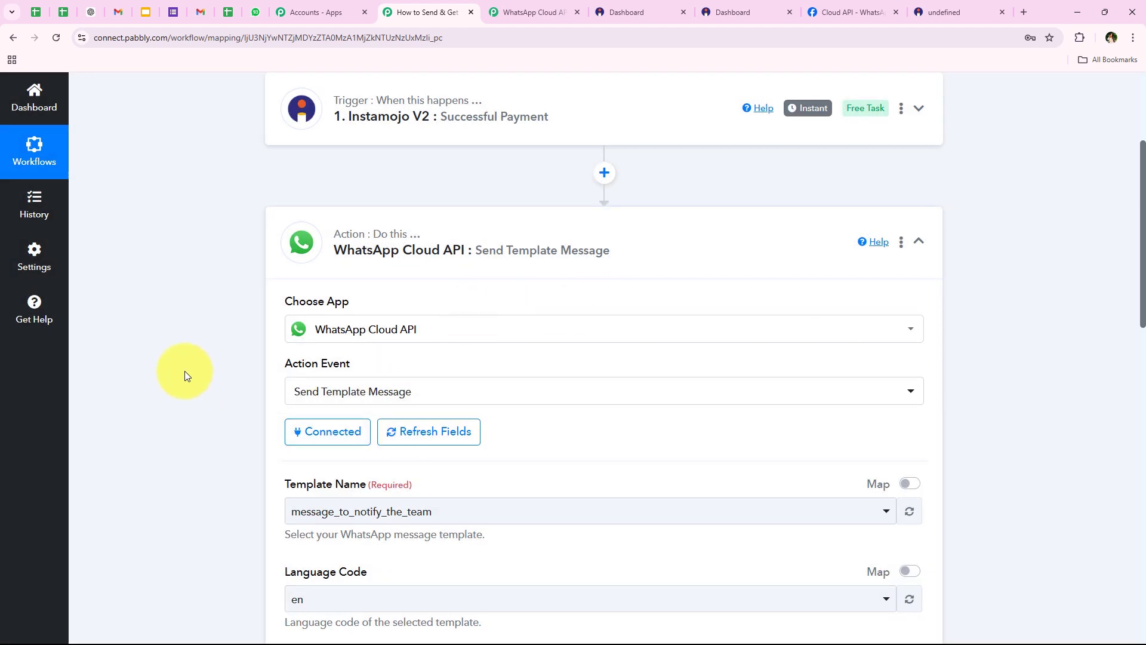
Check the available message templates in the Template Name dropdown without changing it
{"action": "scroll", "coordinate": [178, 335], "scroll_direction": "down", "scroll_amount": 1}
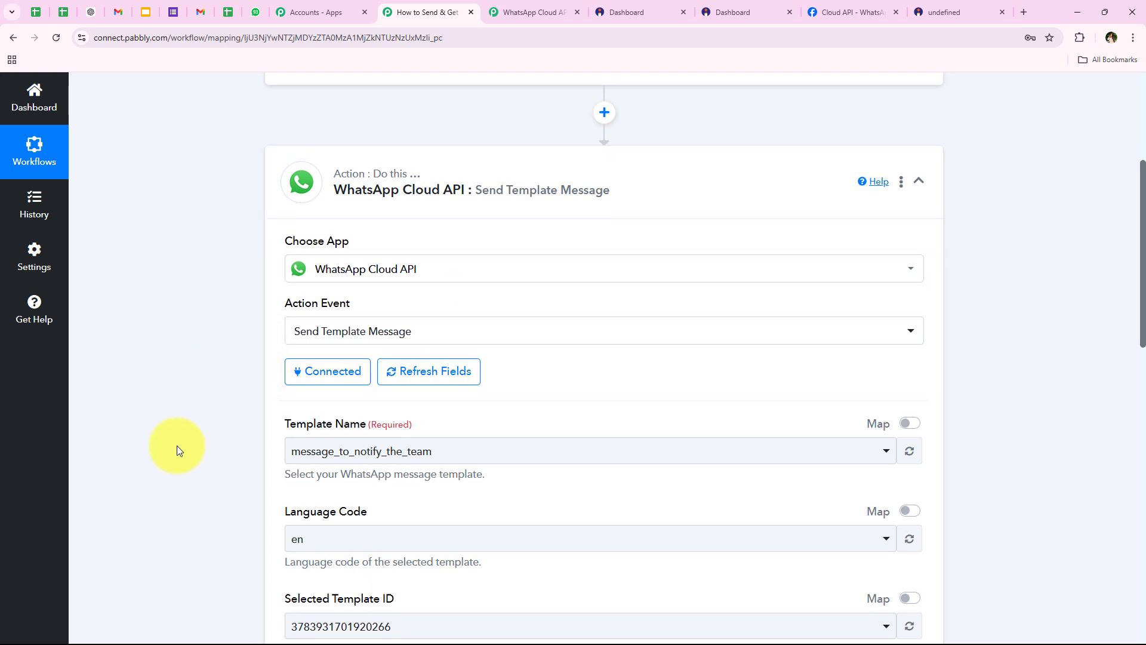
{"action": "scroll", "coordinate": [305, 321], "scroll_direction": "down", "scroll_amount": 2}
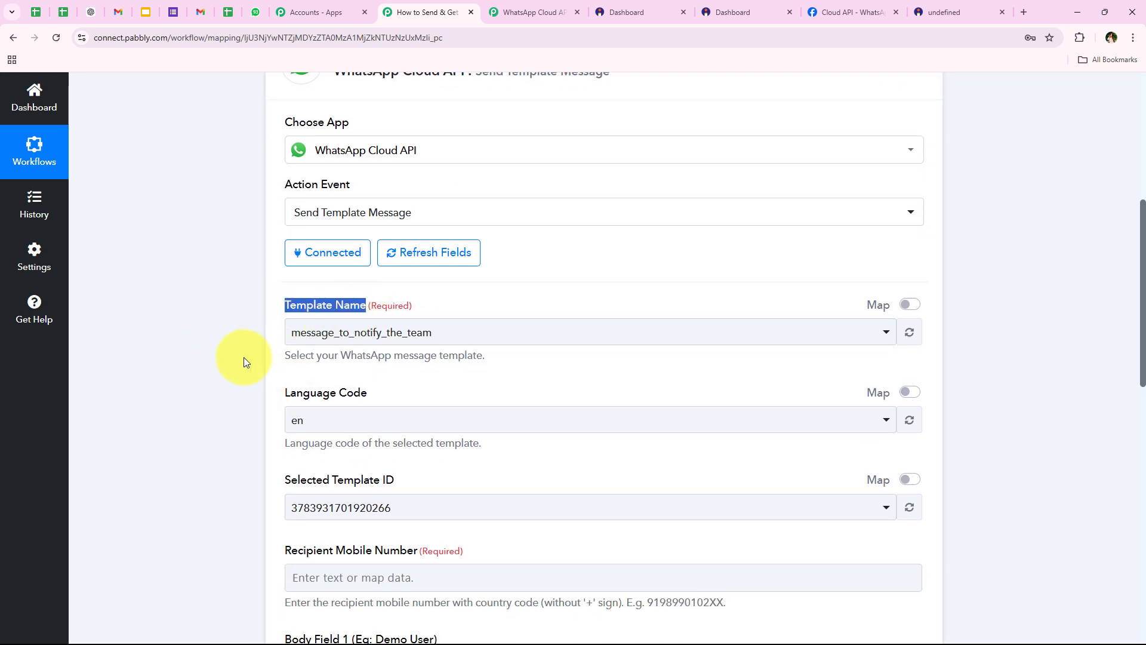
{"action": "left_click", "coordinate": [239, 394]}
{"action": "left_click", "coordinate": [311, 332]}
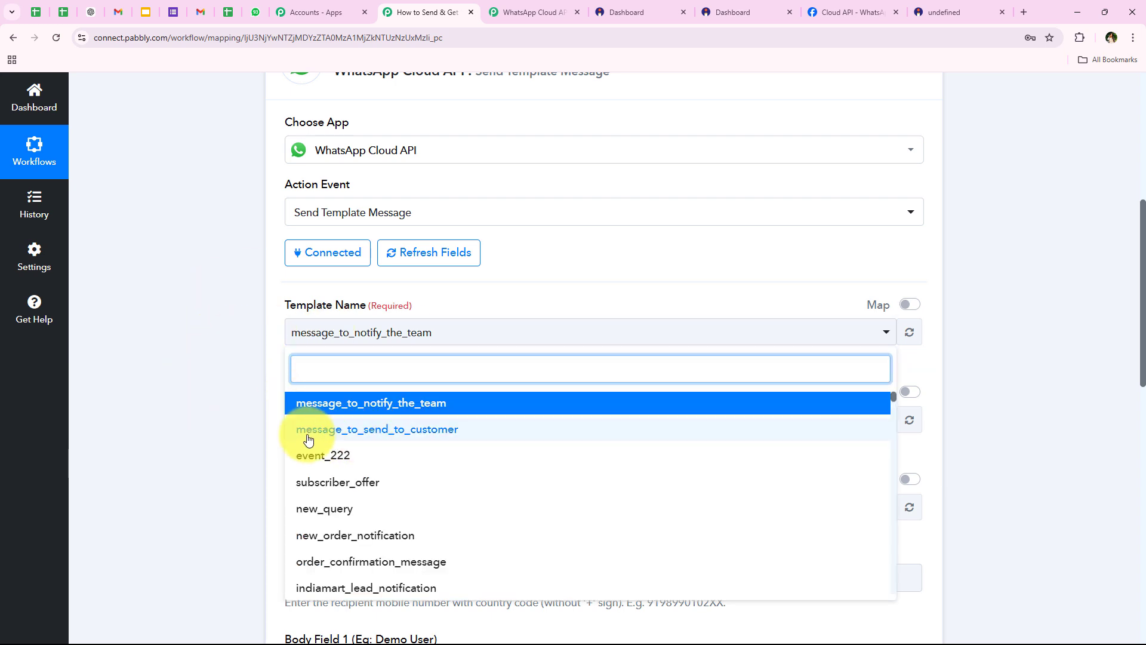
{"action": "left_click", "coordinate": [727, 197]}
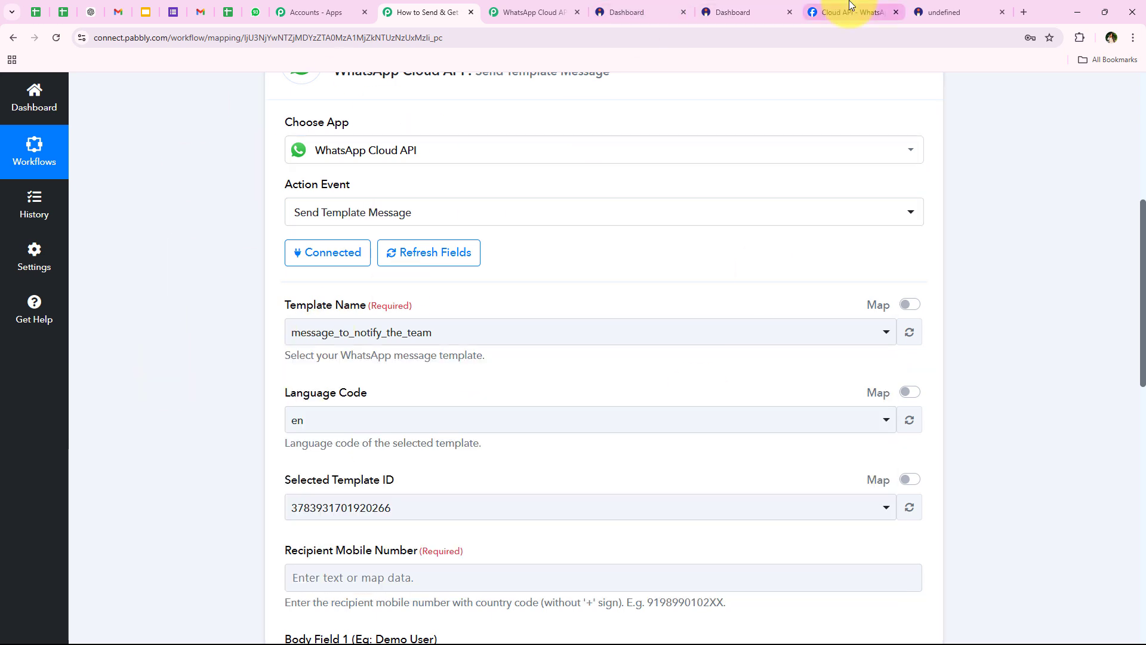
{"action": "left_click", "coordinate": [878, 12]}
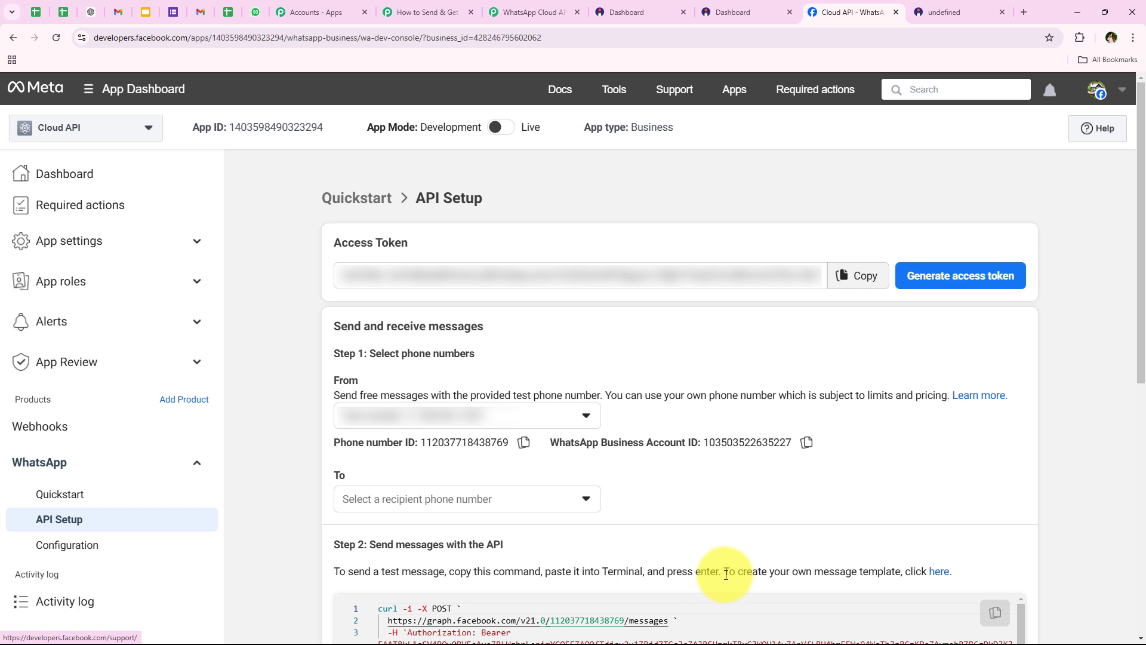
Open Meta's Message templates manager from API Setup, review it, and close the extra tab
{"action": "left_click_drag", "start_coordinate": [726, 575], "coordinate": [1005, 576]}
{"action": "left_click", "coordinate": [916, 592]}
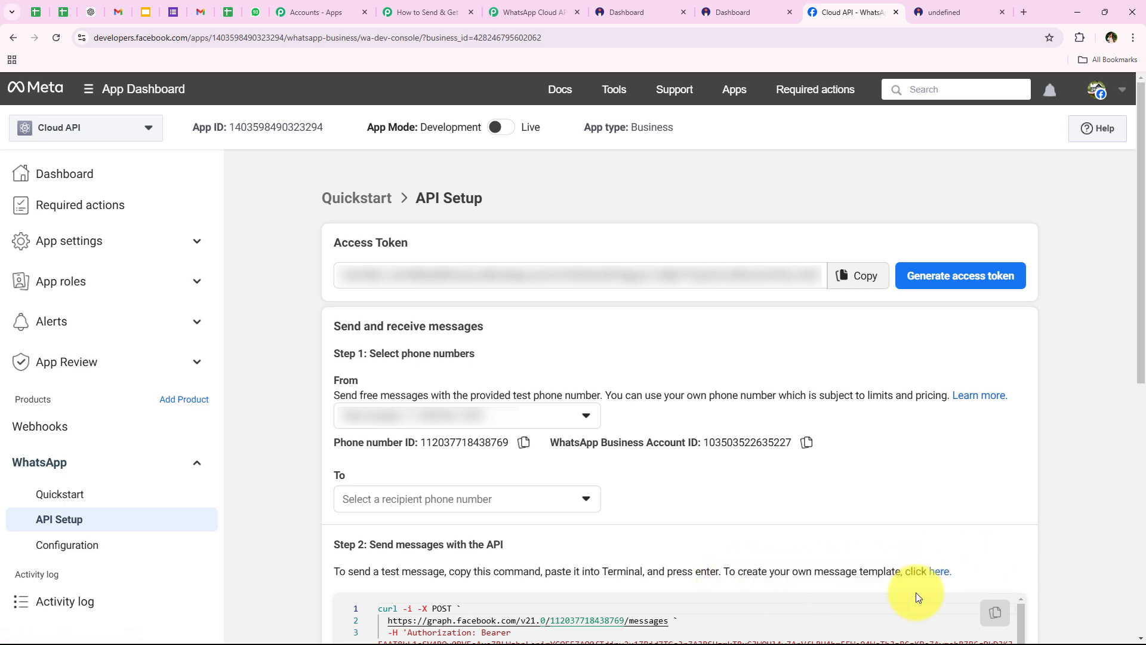
{"action": "left_click", "coordinate": [939, 572]}
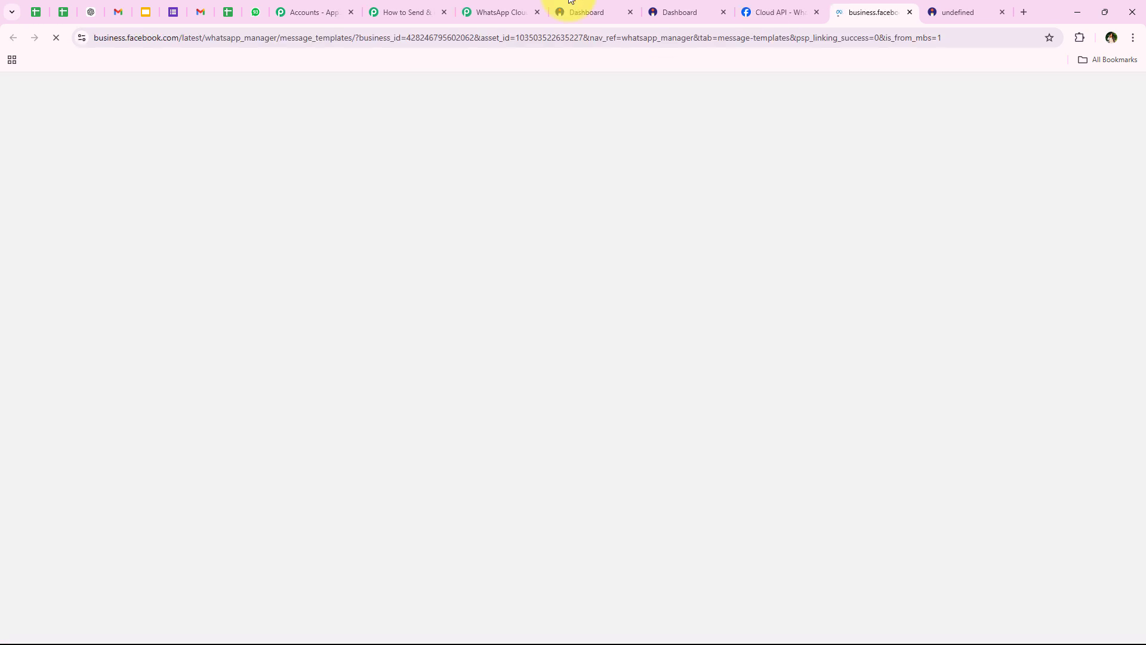
{"action": "left_click", "coordinate": [538, 12]}
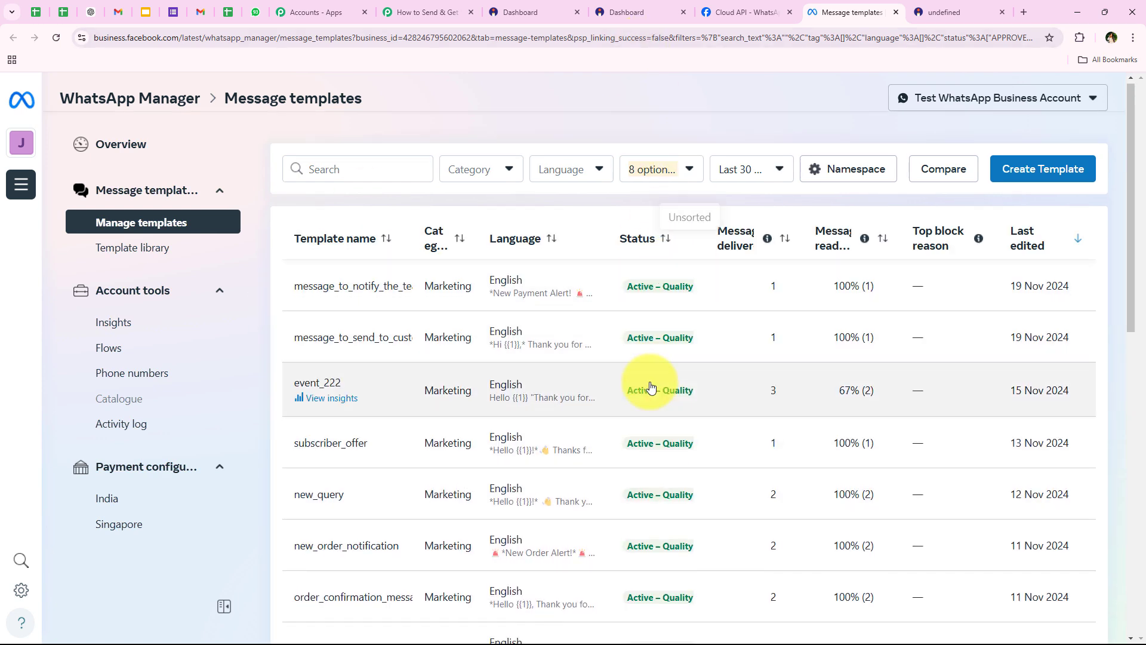
{"action": "scroll", "coordinate": [563, 472], "scroll_direction": "down", "scroll_amount": 1}
{"action": "scroll", "coordinate": [563, 468], "scroll_direction": "up", "scroll_amount": 1}
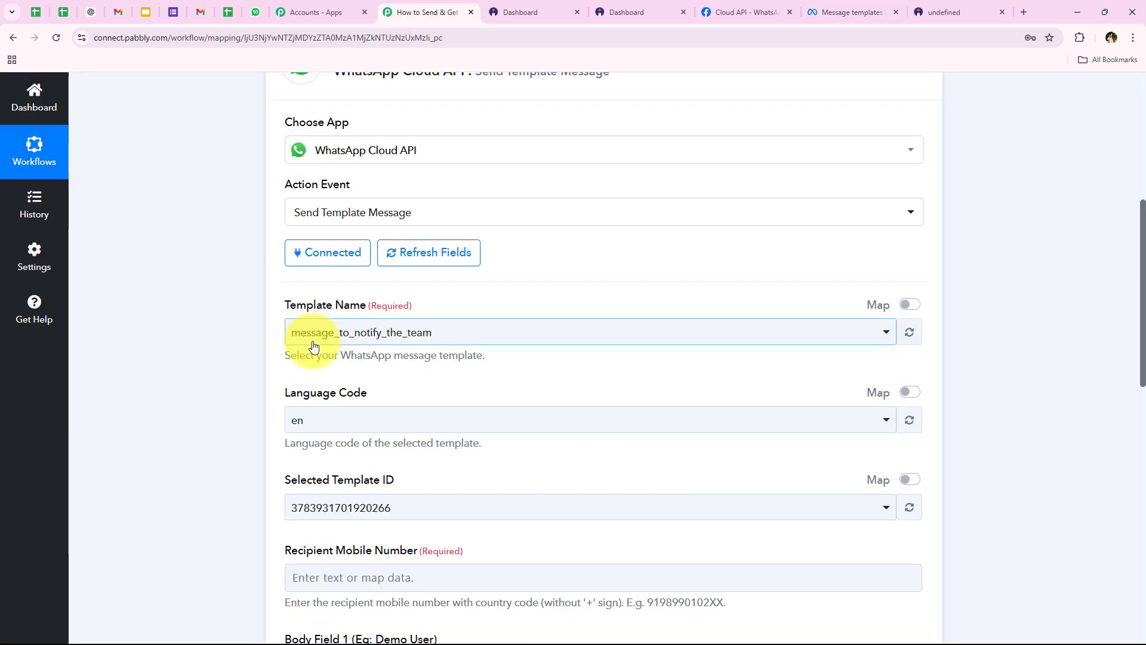
Select the message_to_send_to_customer template and locate the Recipient Mobile Number field
{"action": "left_click", "coordinate": [310, 334]}
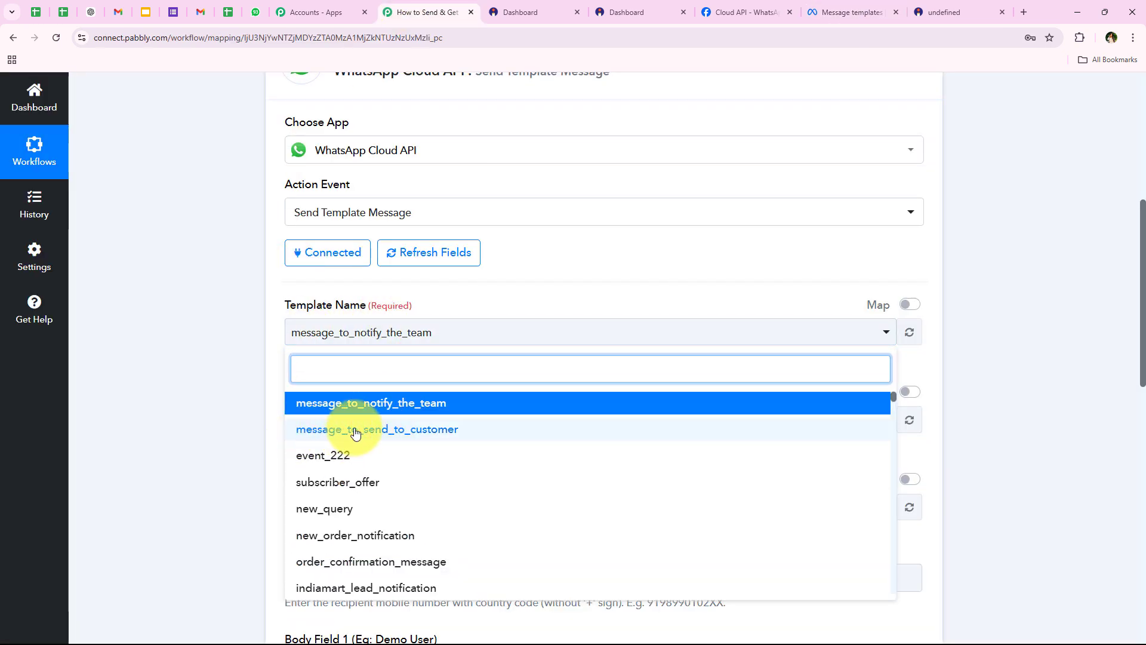
{"action": "left_click", "coordinate": [448, 432]}
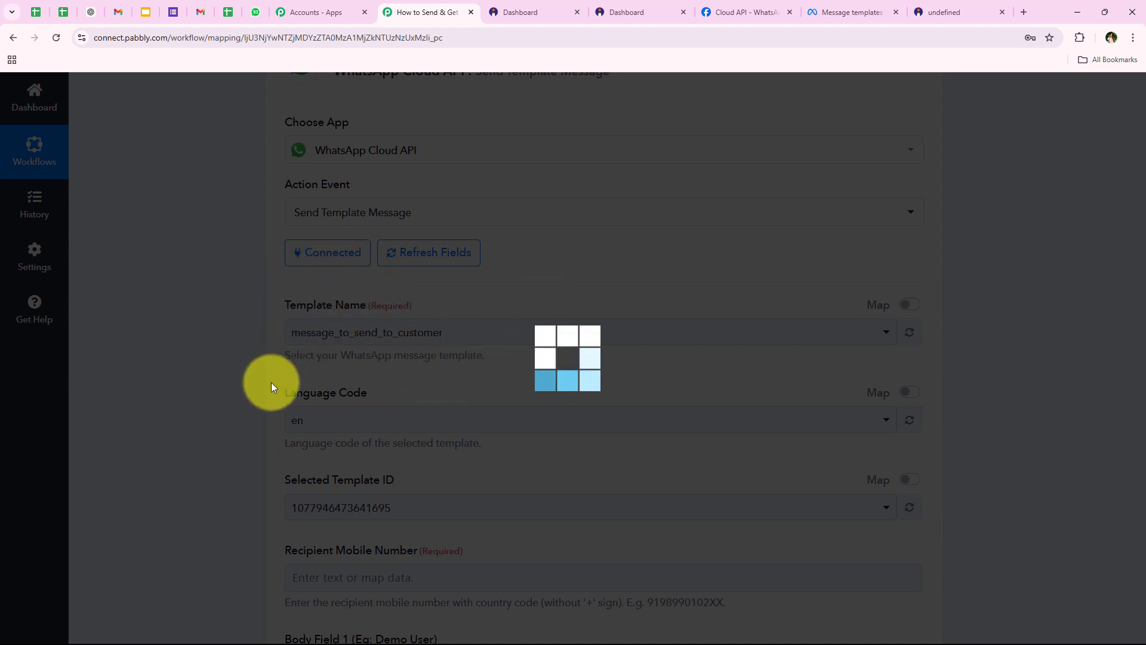
{"action": "scroll", "coordinate": [253, 389], "scroll_direction": "down", "scroll_amount": 1}
{"action": "scroll", "coordinate": [253, 389], "scroll_direction": "down", "scroll_amount": 2}
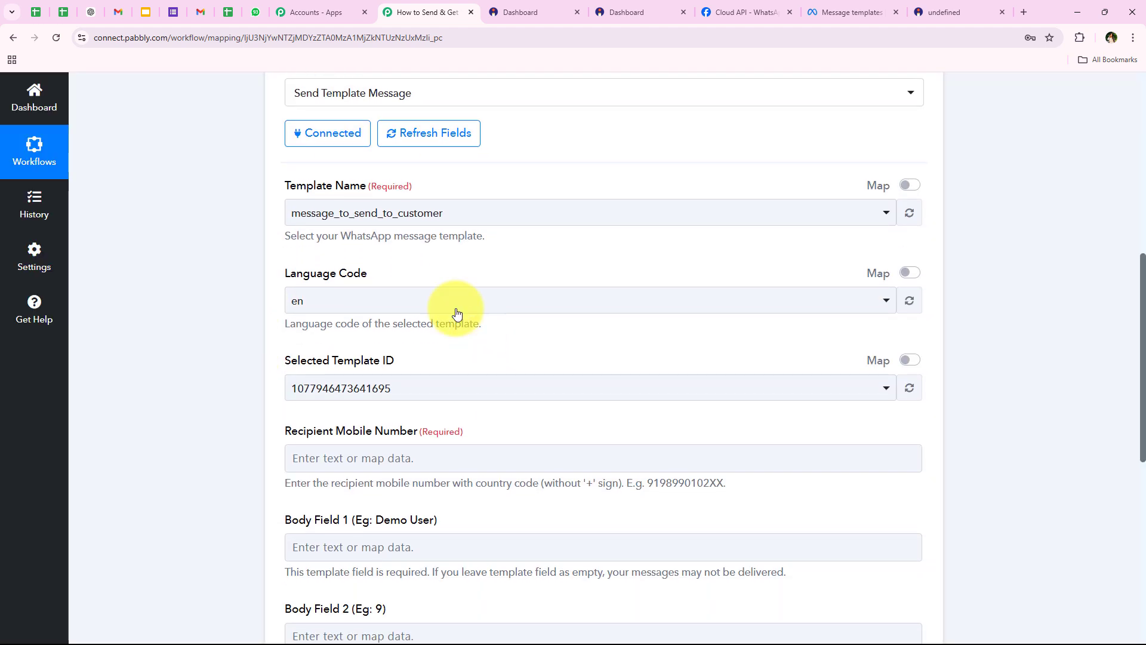
{"action": "scroll", "coordinate": [250, 293], "scroll_direction": "down", "scroll_amount": 3}
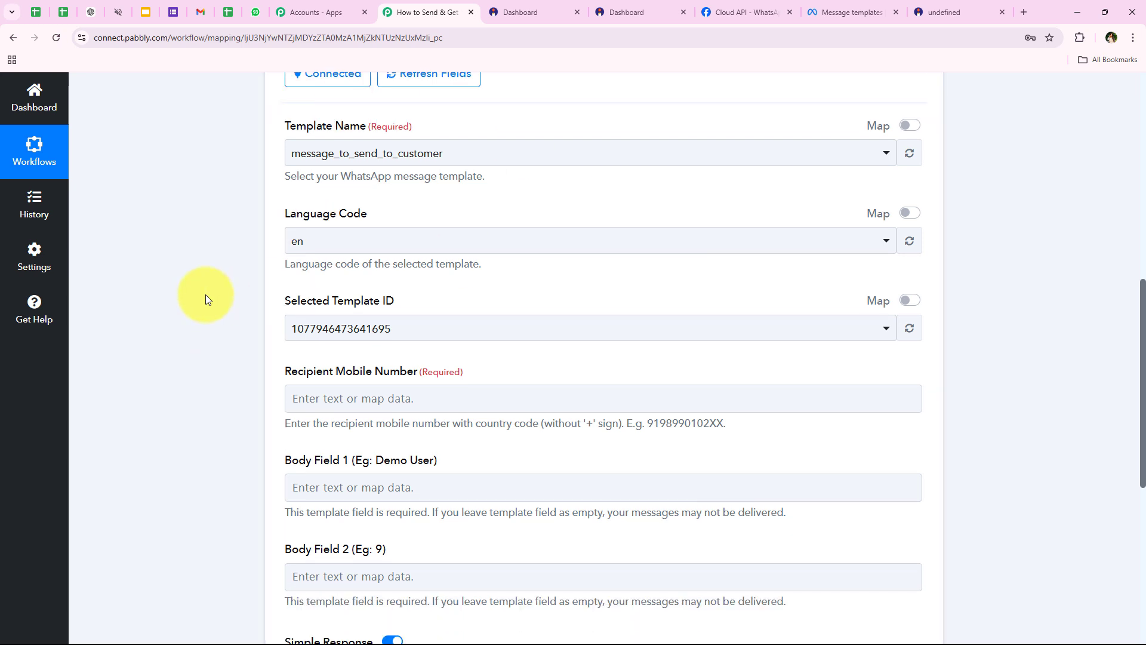
{"action": "left_click_drag", "start_coordinate": [283, 254], "coordinate": [388, 245]}
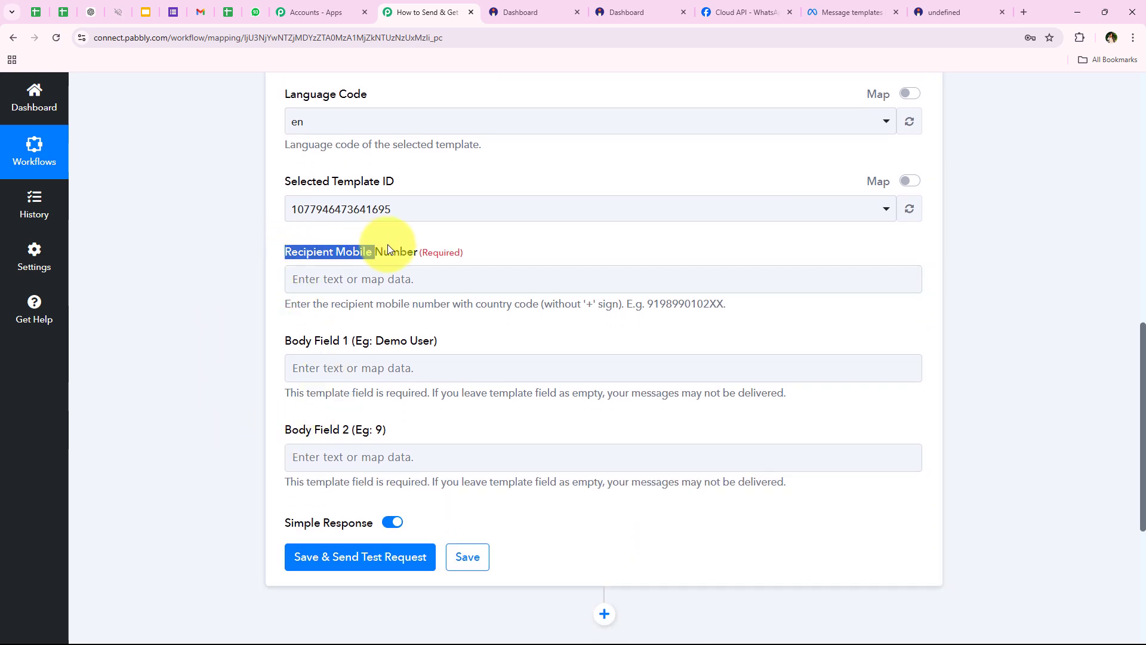
{"action": "left_click", "coordinate": [230, 273]}
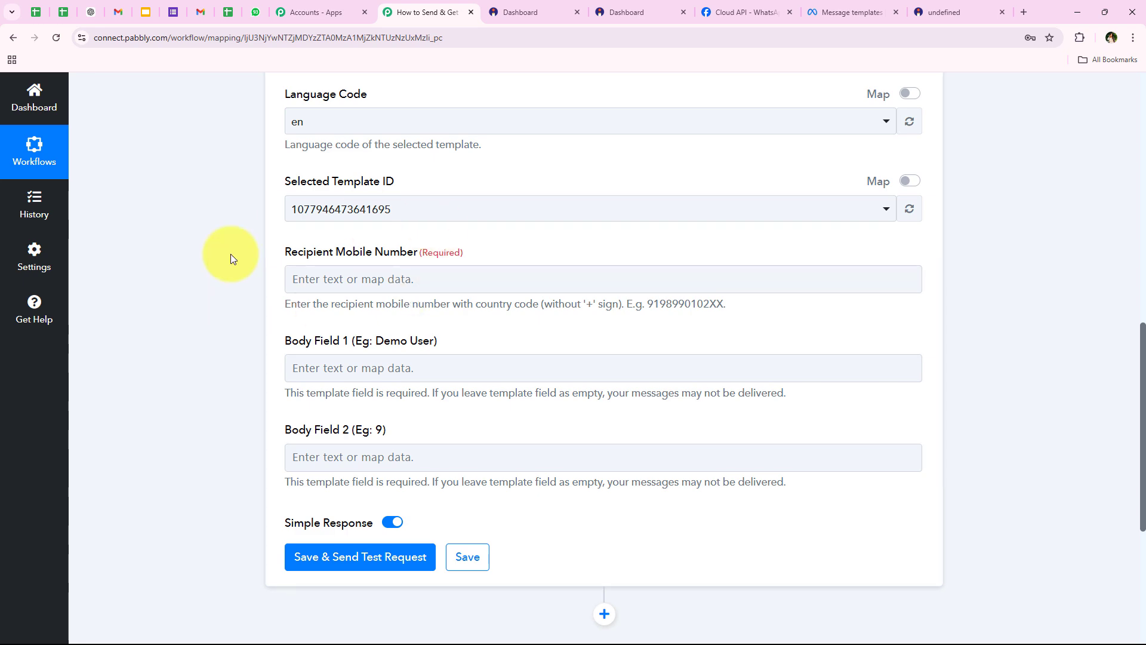
Expand the Instamojo trigger step to review its Buyer Phone response
{"action": "scroll", "coordinate": [176, 213], "scroll_direction": "up", "scroll_amount": 7}
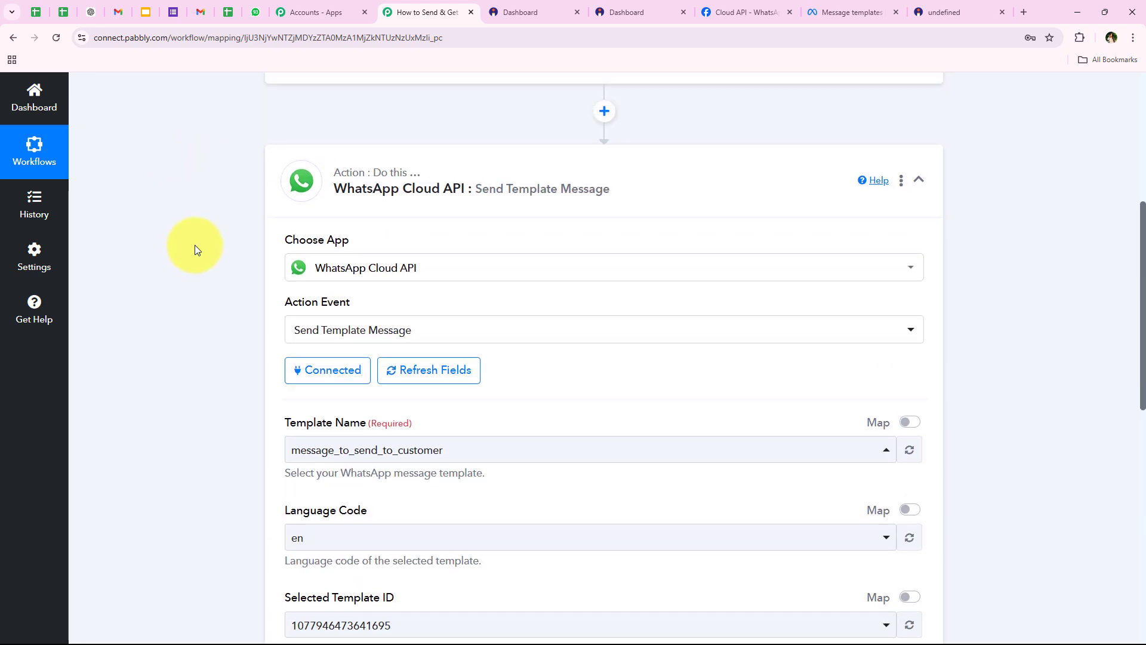
{"action": "scroll", "coordinate": [409, 213], "scroll_direction": "up", "scroll_amount": 3}
{"action": "left_click", "coordinate": [402, 197]}
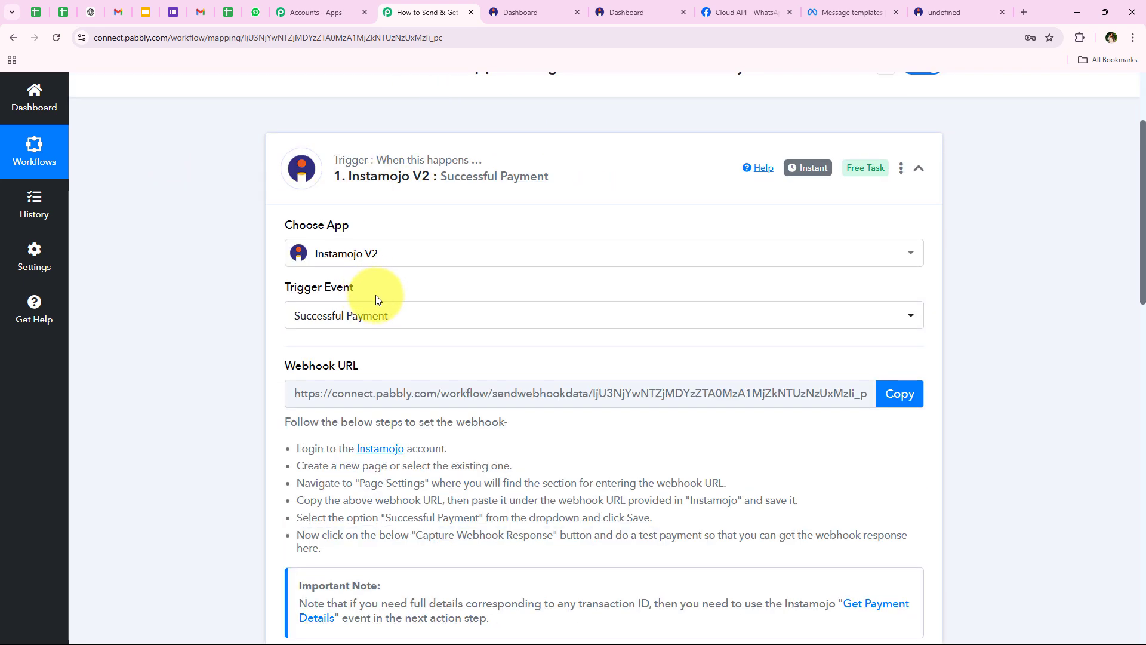
{"action": "scroll", "coordinate": [376, 298], "scroll_direction": "down", "scroll_amount": 13}
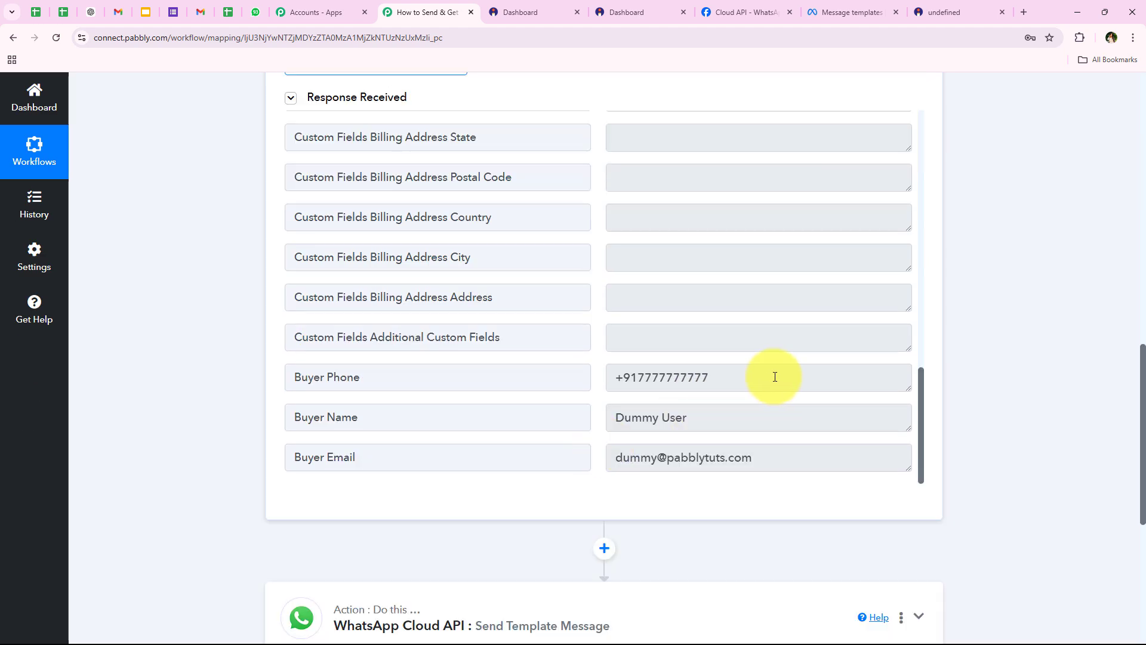
{"action": "left_click_drag", "start_coordinate": [775, 376], "coordinate": [378, 371]}
{"action": "scroll", "coordinate": [234, 406], "scroll_direction": "down", "scroll_amount": 2}
Re-expand the WhatsApp action step and focus the Recipient Mobile Number field
{"action": "left_click", "coordinate": [481, 493]}
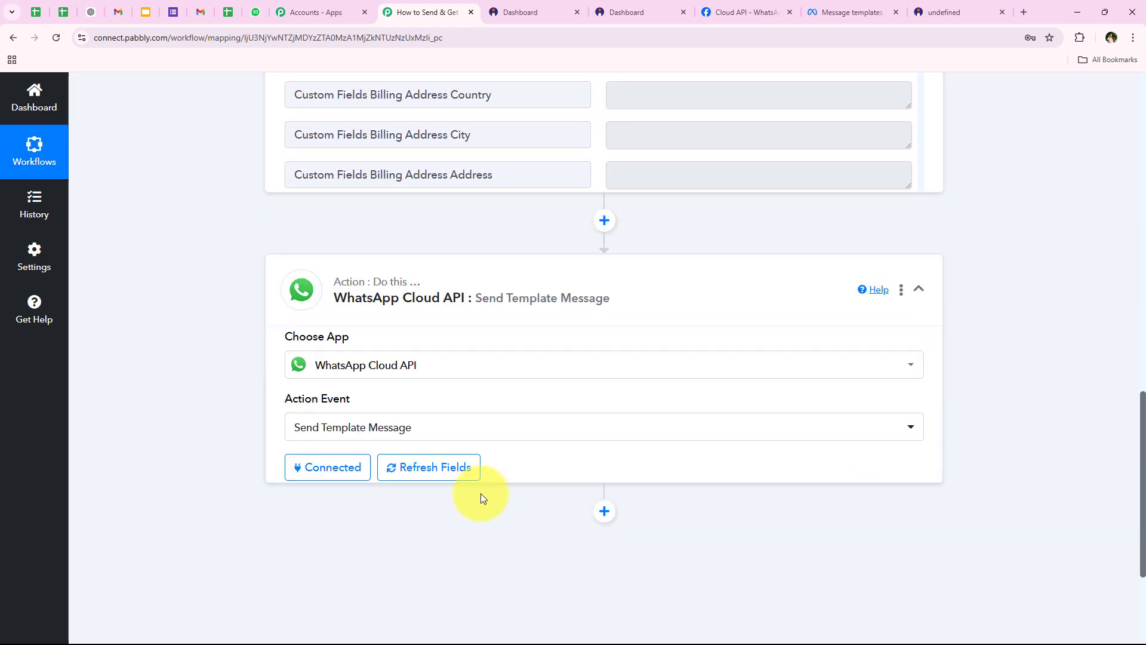
{"action": "scroll", "coordinate": [416, 331], "scroll_direction": "up", "scroll_amount": 12}
{"action": "scroll", "coordinate": [322, 342], "scroll_direction": "down", "scroll_amount": 9}
{"action": "scroll", "coordinate": [264, 300], "scroll_direction": "up", "scroll_amount": 1}
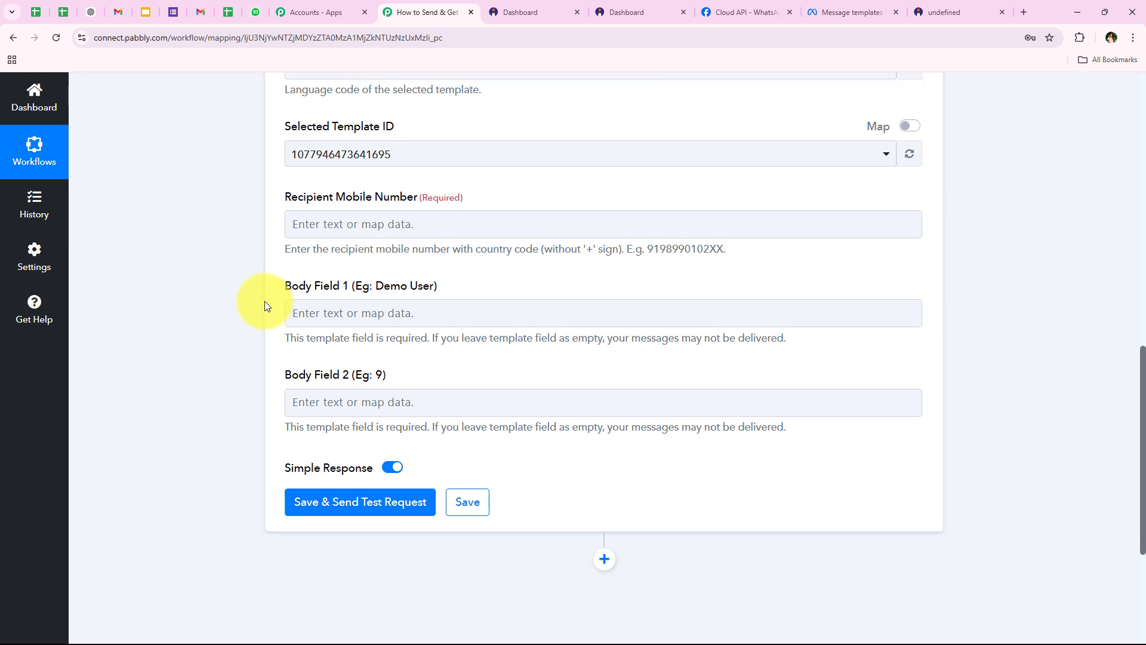
{"action": "scroll", "coordinate": [263, 301], "scroll_direction": "up", "scroll_amount": 2}
{"action": "left_click", "coordinate": [347, 335]}
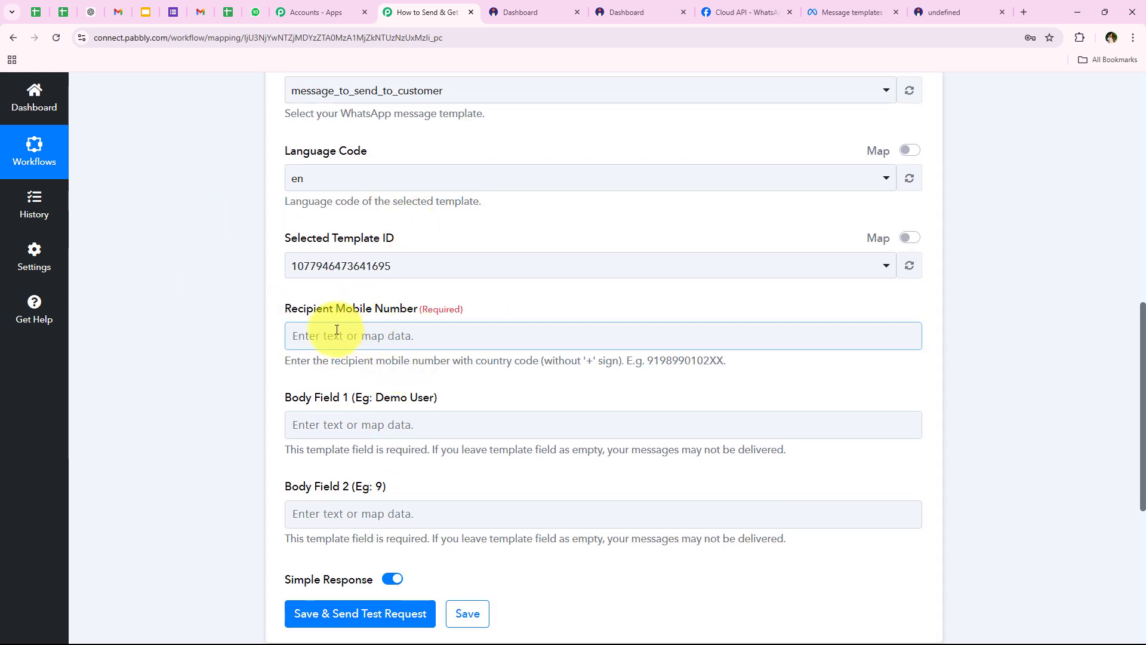
{"action": "left_click", "coordinate": [292, 340]}
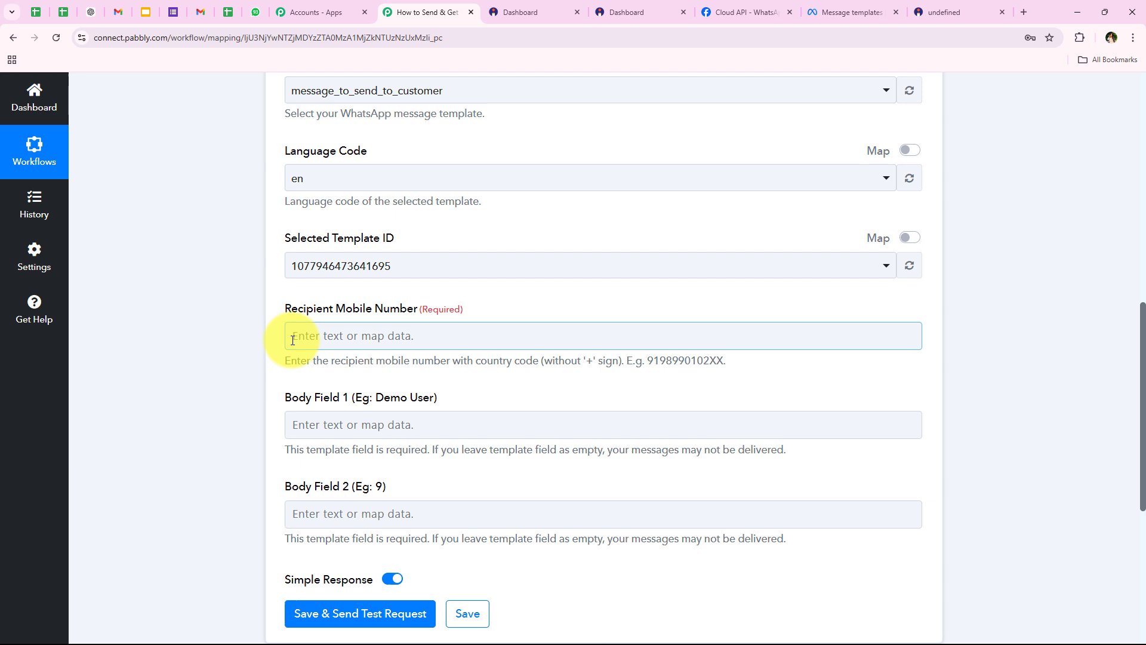
{"action": "left_click", "coordinate": [243, 358]}
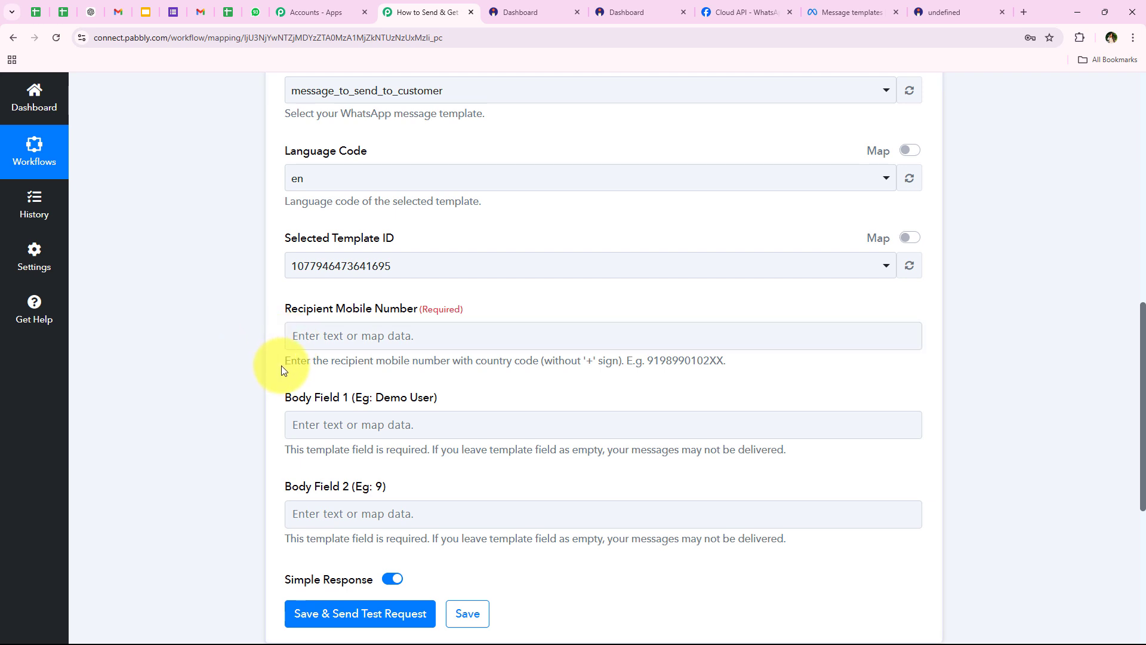
Browse the Instamojo payment data available for the recipient number
{"action": "left_click", "coordinate": [299, 334]}
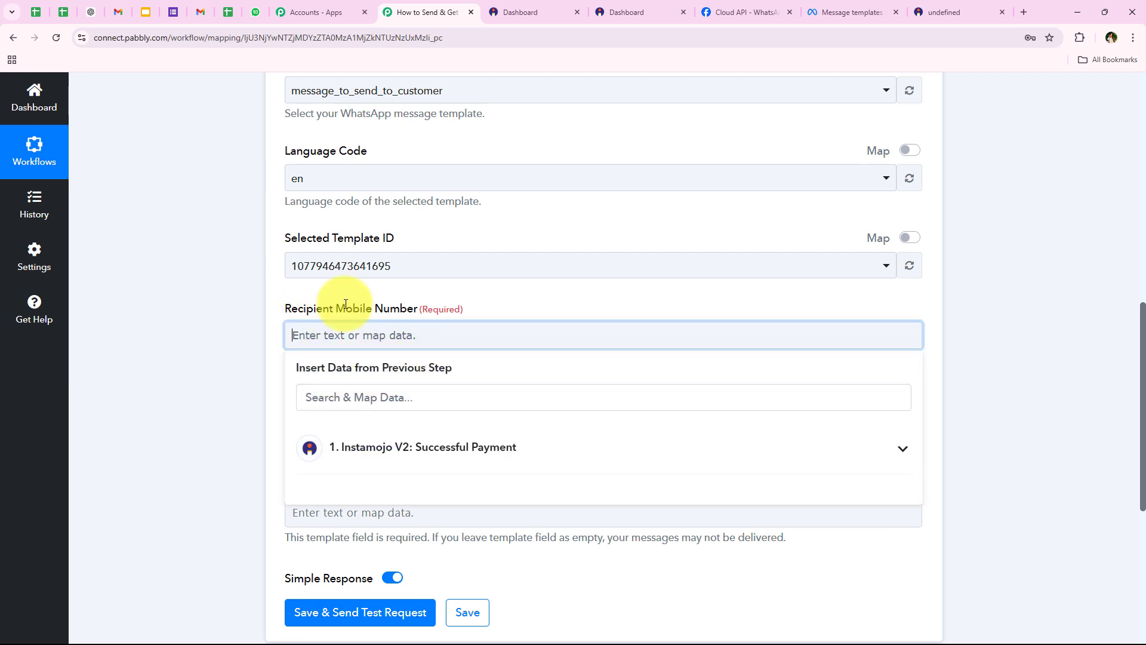
{"action": "scroll", "coordinate": [129, 293], "scroll_direction": "down", "scroll_amount": 1}
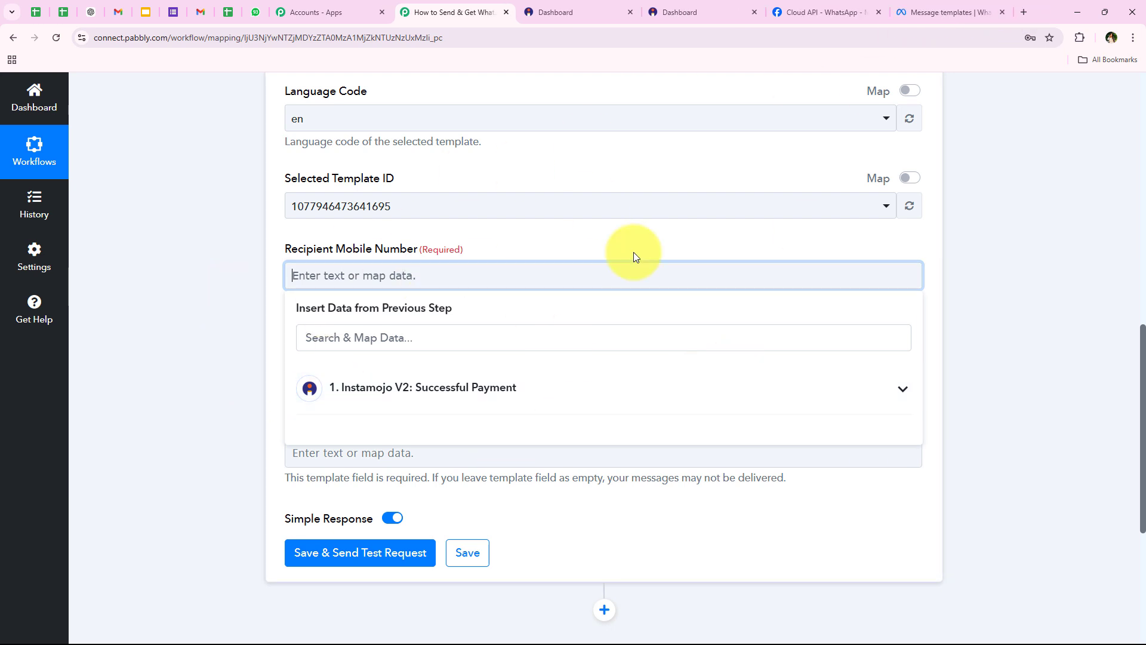
{"action": "left_click", "coordinate": [478, 382]}
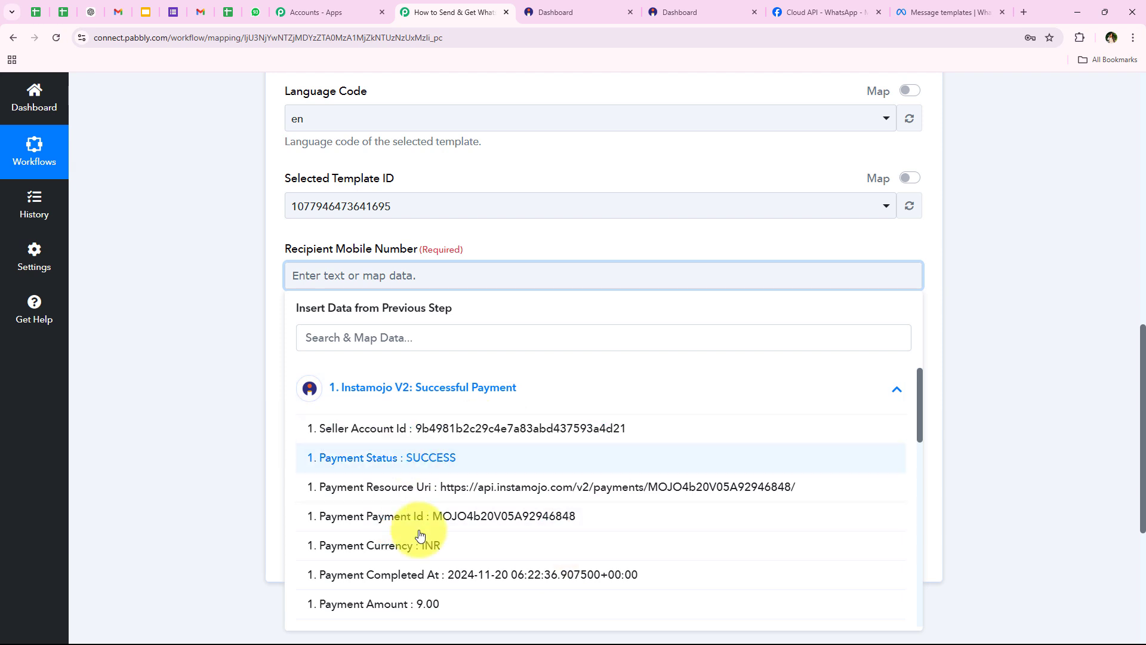
{"action": "scroll", "coordinate": [419, 533], "scroll_direction": "down", "scroll_amount": 4}
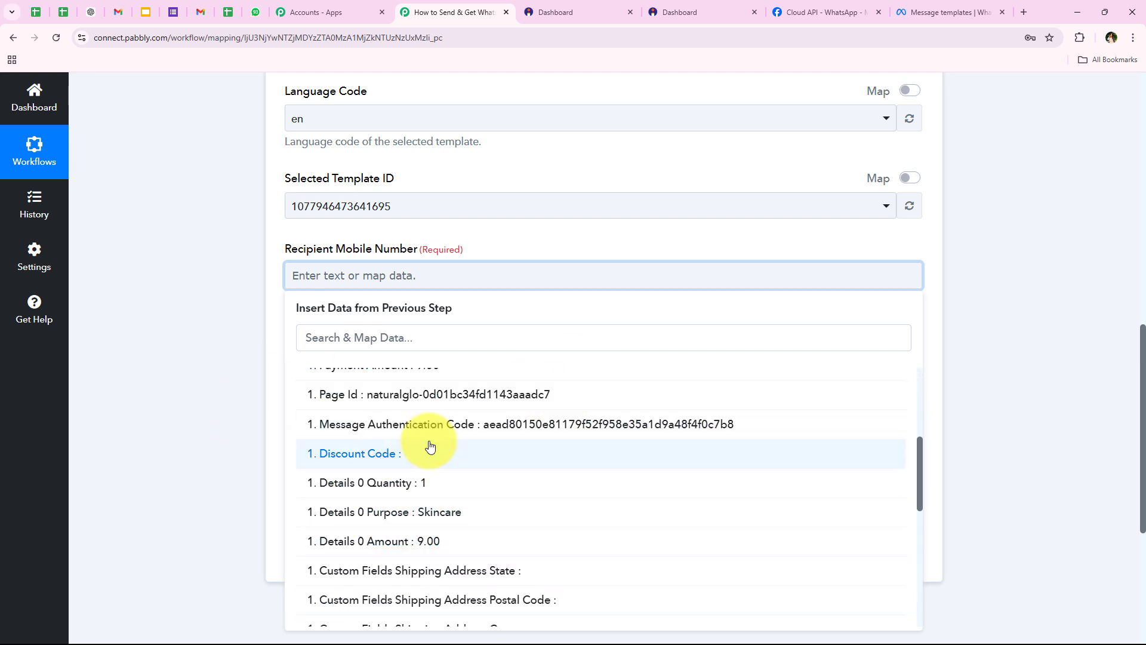
{"action": "left_click", "coordinate": [256, 377]}
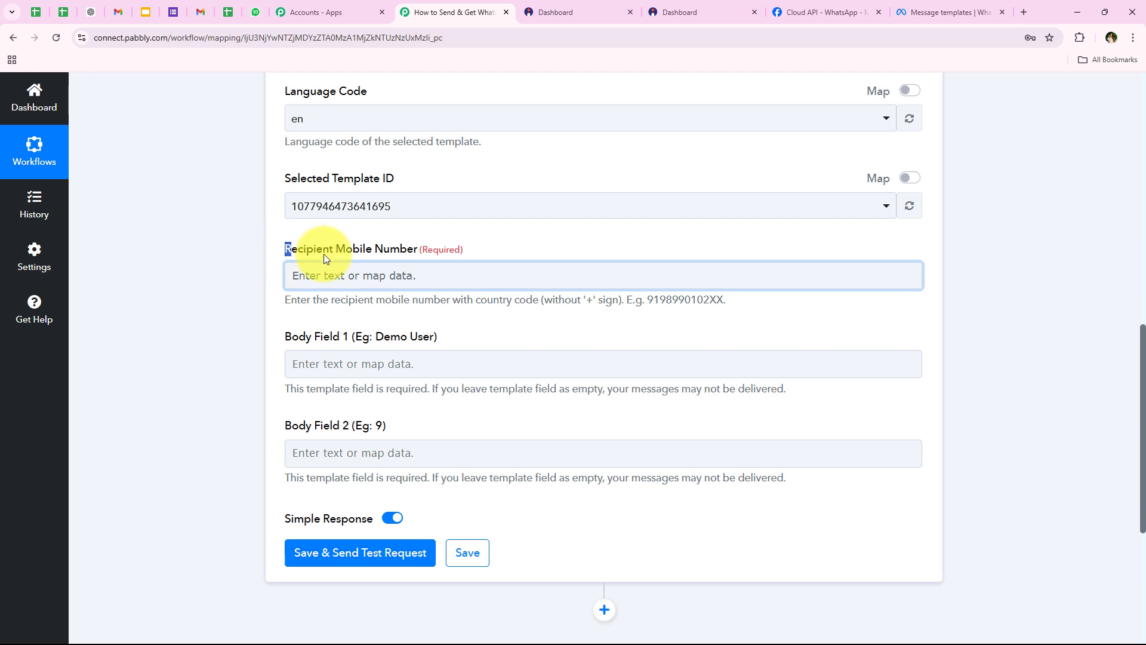
Map Recipient Mobile Number to the Instamojo Buyer Phone by searching 'ph'
{"action": "left_click_drag", "start_coordinate": [418, 255], "coordinate": [418, 274]}
{"action": "left_click", "coordinate": [418, 275]}
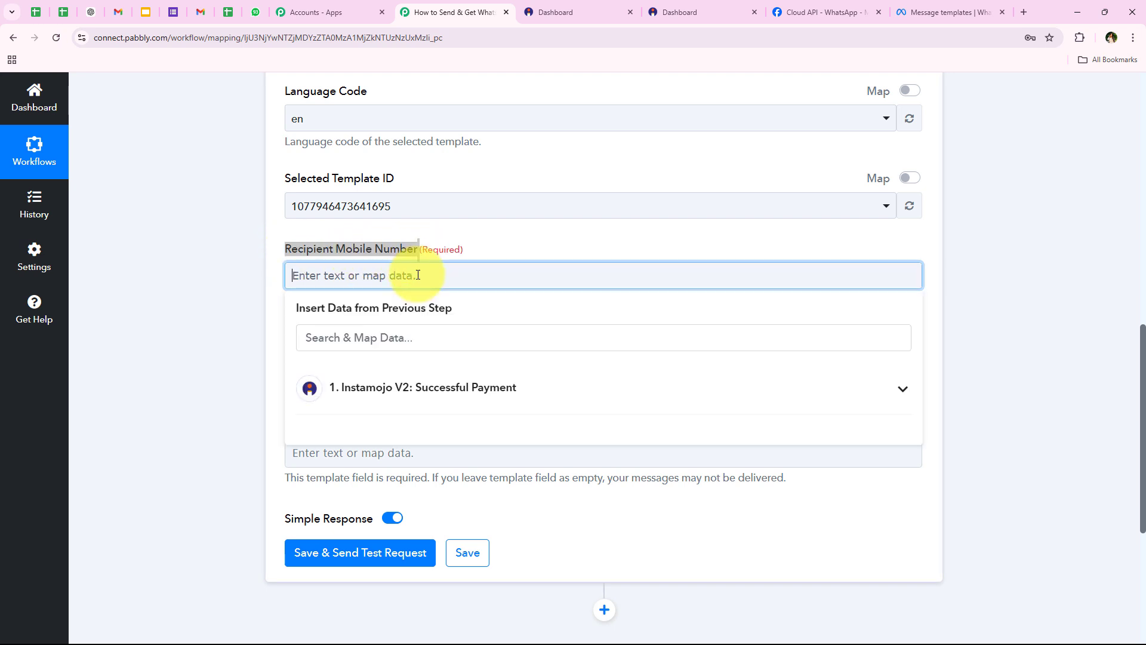
{"action": "type", "text": "7777777777"}
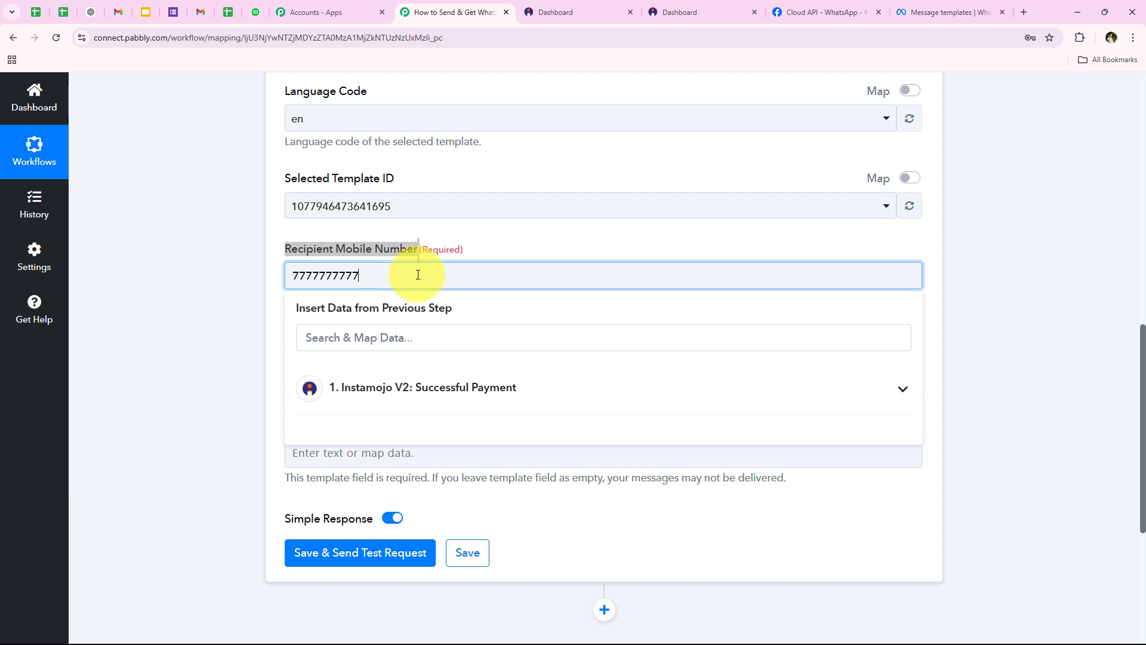
{"action": "left_click_drag", "start_coordinate": [418, 275], "coordinate": [45, 276]}
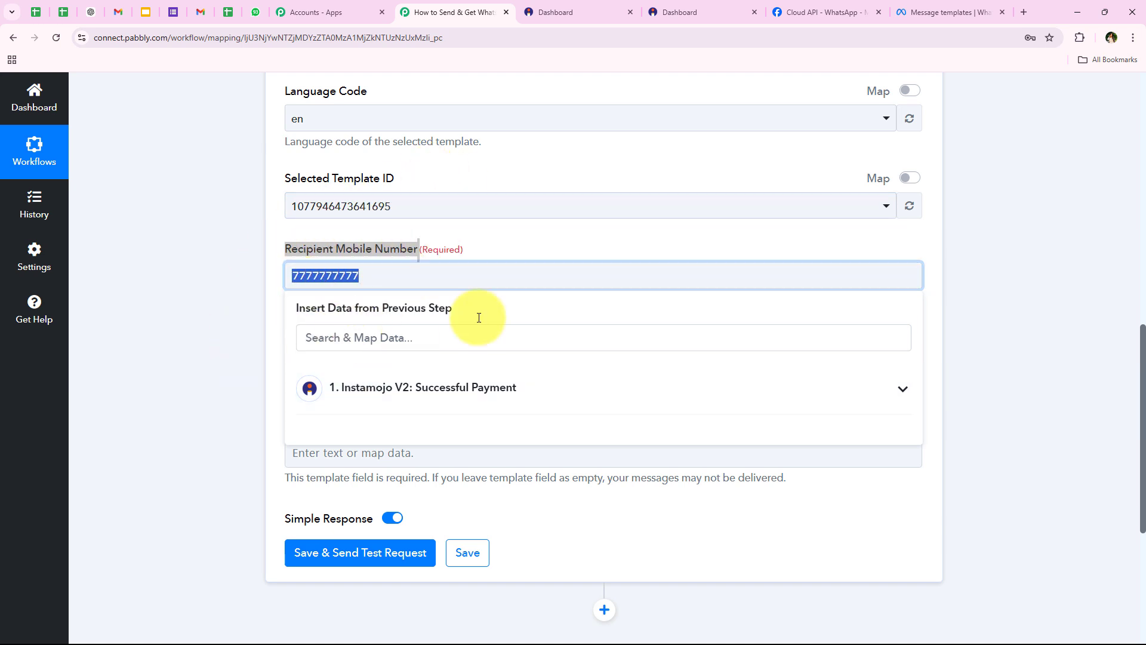
{"action": "left_click", "coordinate": [360, 337]}
{"action": "type", "text": "ph"}
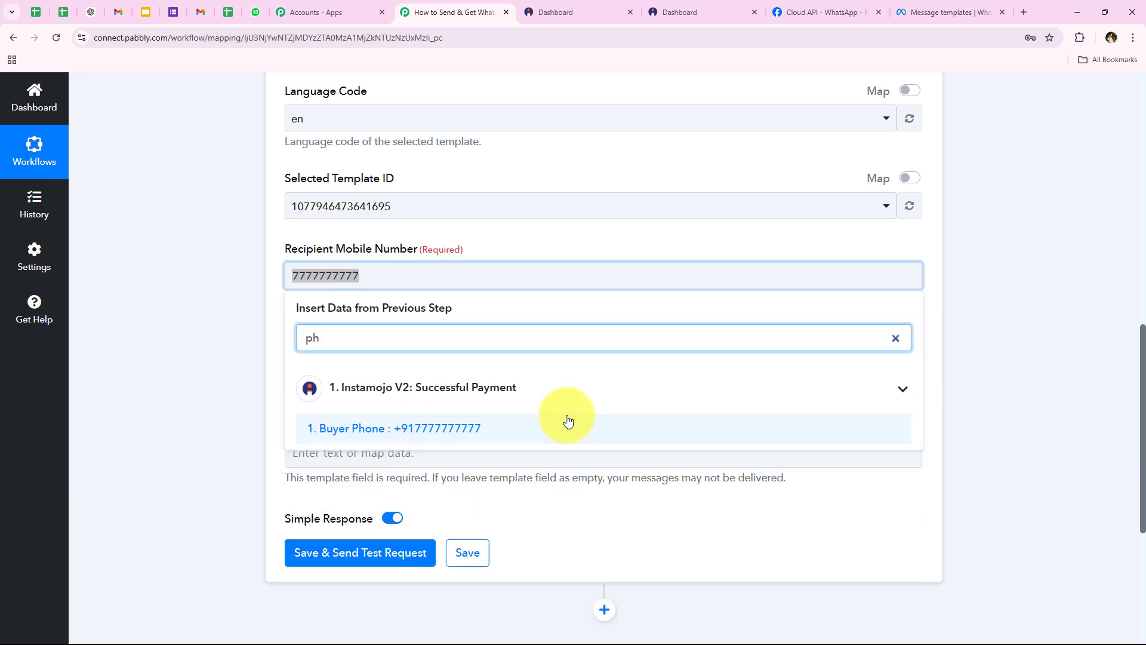
{"action": "left_click", "coordinate": [235, 256]}
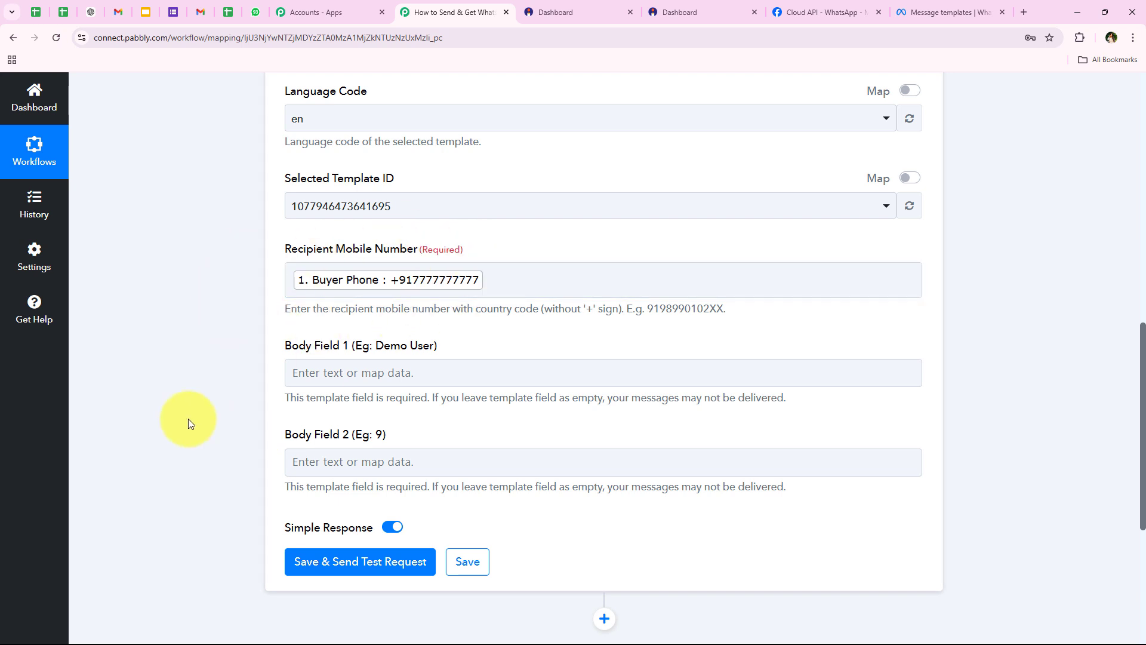
Scroll down to review the two empty template body fields
{"action": "scroll", "coordinate": [188, 418], "scroll_direction": "down", "scroll_amount": 1}
{"action": "left_click_drag", "start_coordinate": [281, 285], "coordinate": [494, 294]}
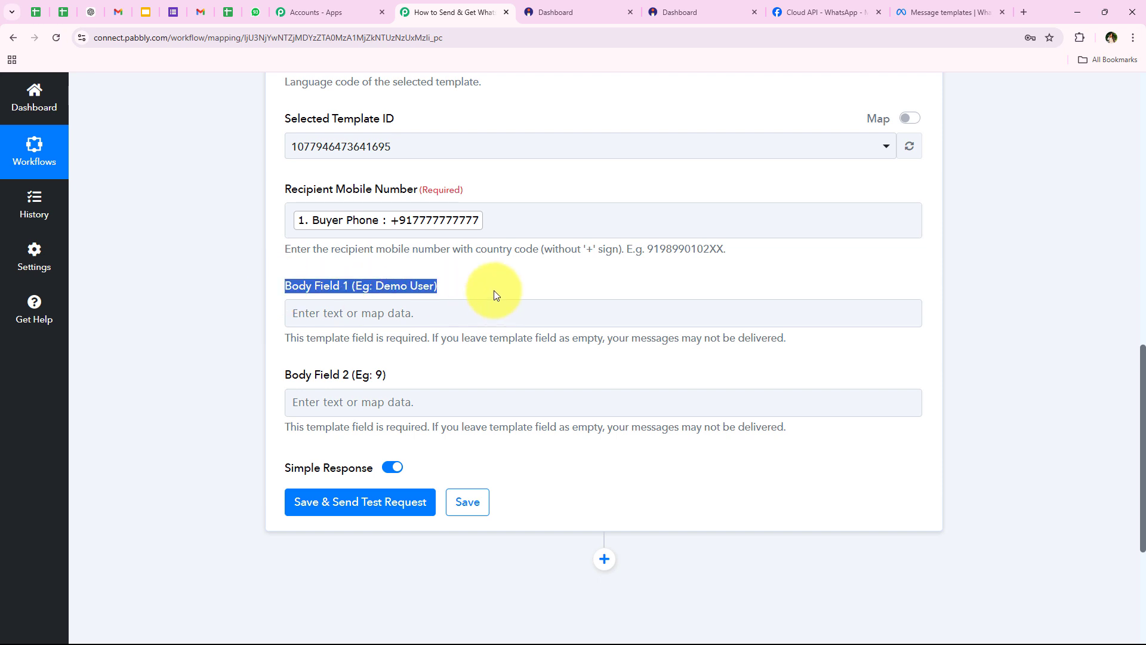
{"action": "left_click", "coordinate": [487, 384]}
{"action": "left_click", "coordinate": [425, 363]}
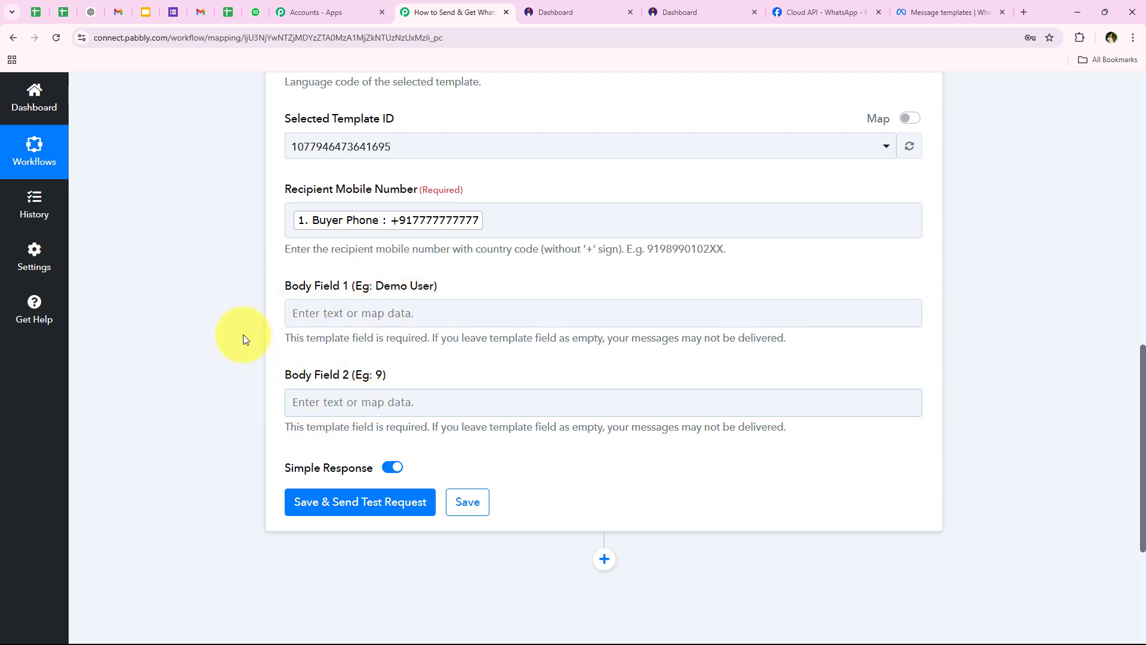
Enlarge the template Body box and confirm {{1}} is the buyer name and {{2}} the payment amount
{"action": "left_click", "coordinate": [919, 12]}
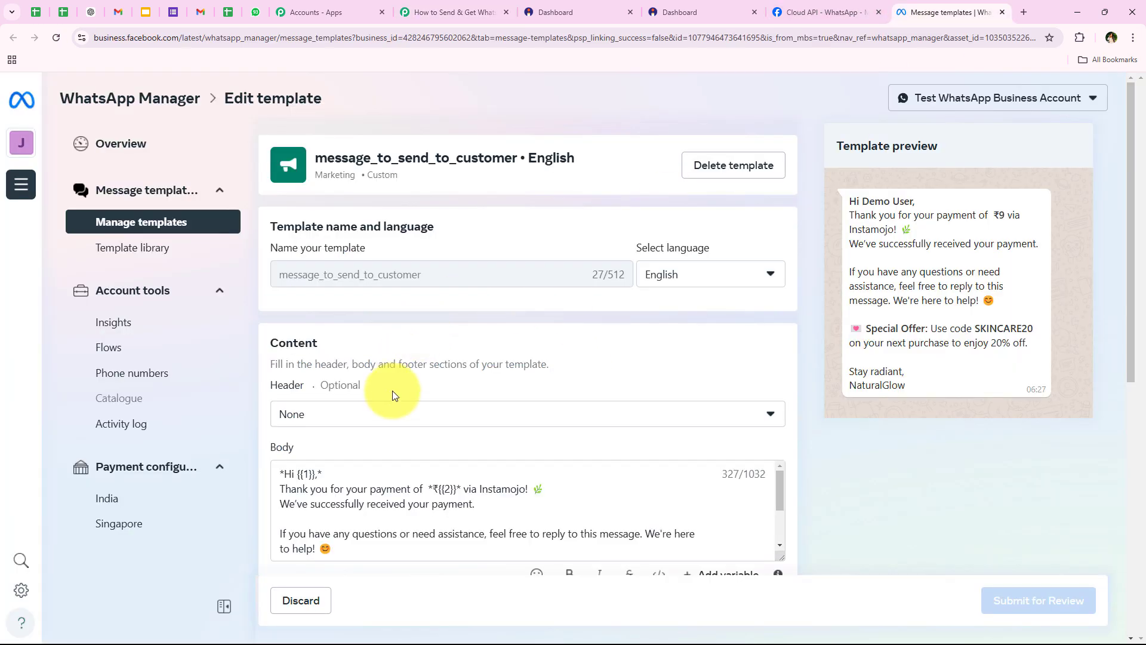
{"action": "scroll", "coordinate": [391, 394], "scroll_direction": "down", "scroll_amount": 3}
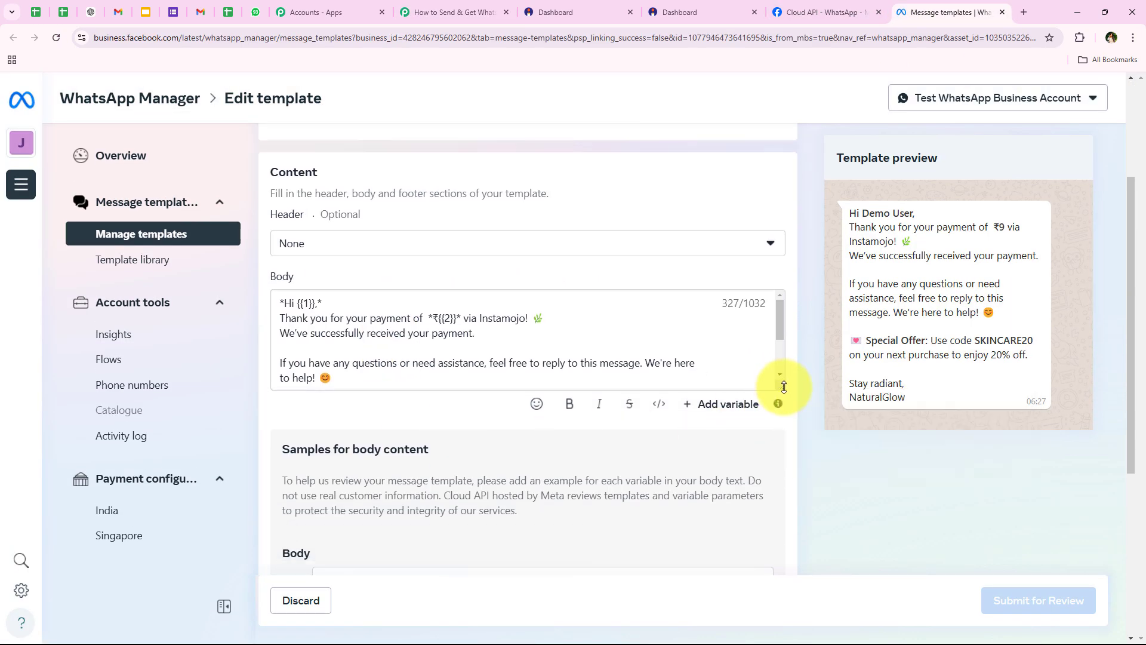
{"action": "left_click_drag", "start_coordinate": [784, 387], "coordinate": [752, 453]}
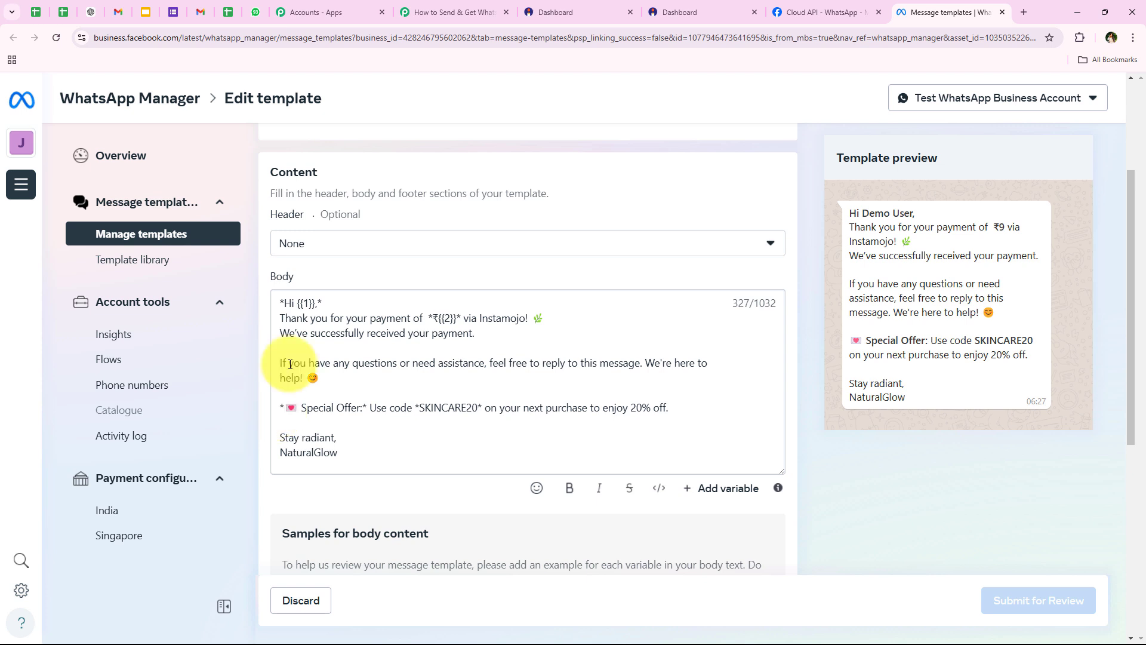
{"action": "left_click_drag", "start_coordinate": [297, 304], "coordinate": [313, 303]}
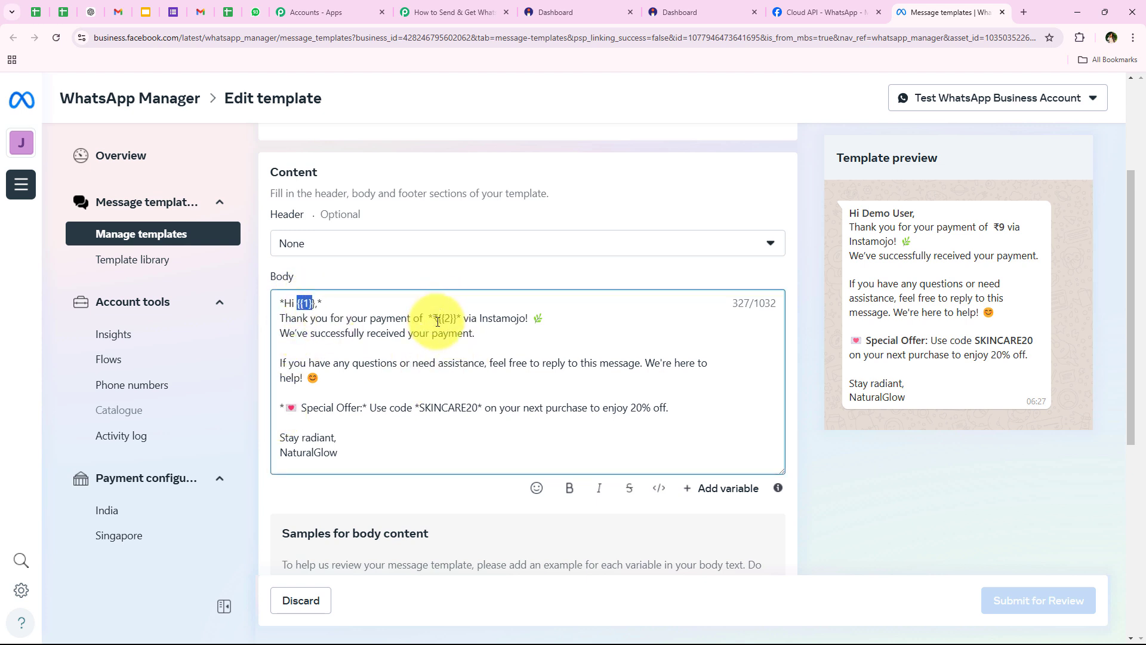
{"action": "left_click", "coordinate": [464, 493]}
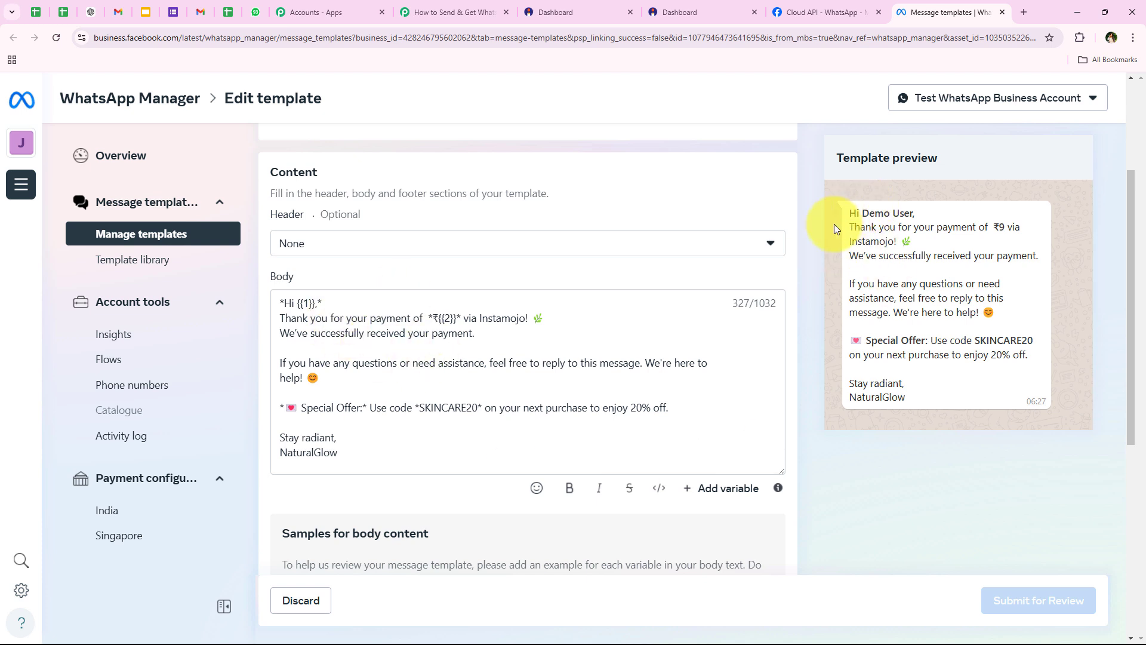
{"action": "left_click_drag", "start_coordinate": [850, 208], "coordinate": [910, 208]}
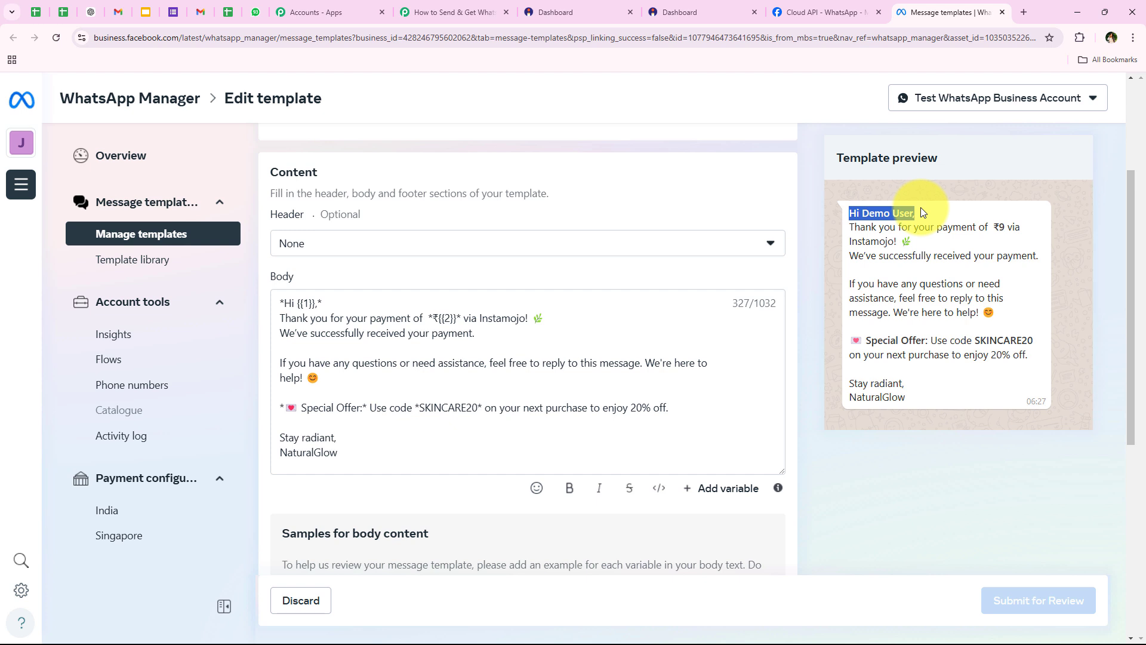
{"action": "left_click", "coordinate": [936, 241]}
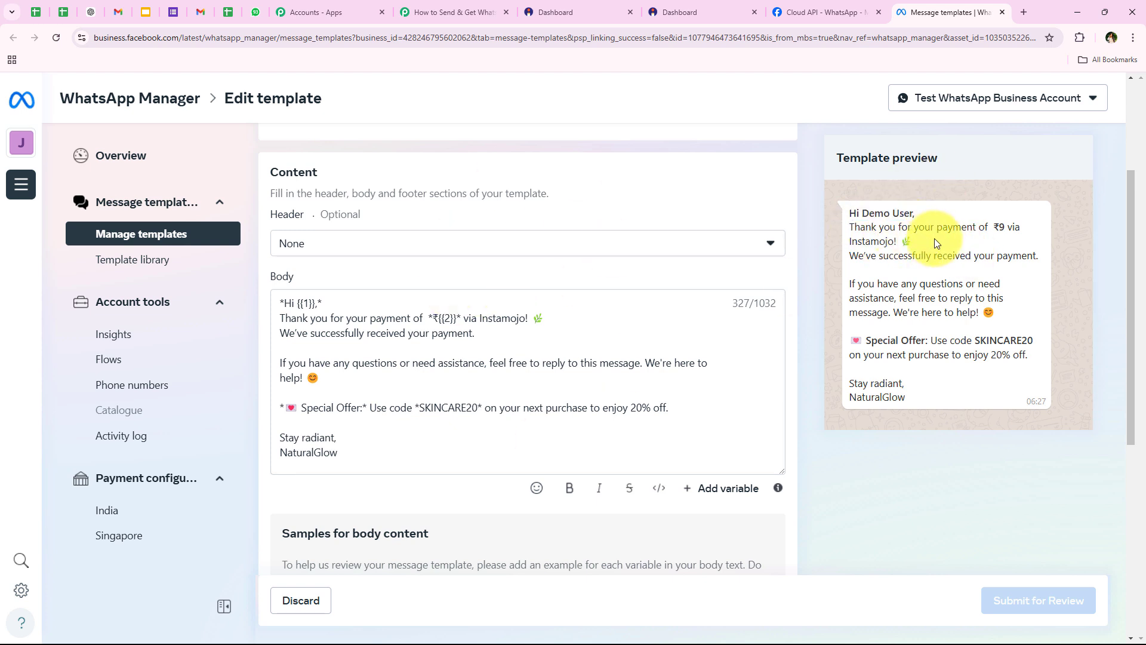
{"action": "left_click", "coordinate": [1003, 268]}
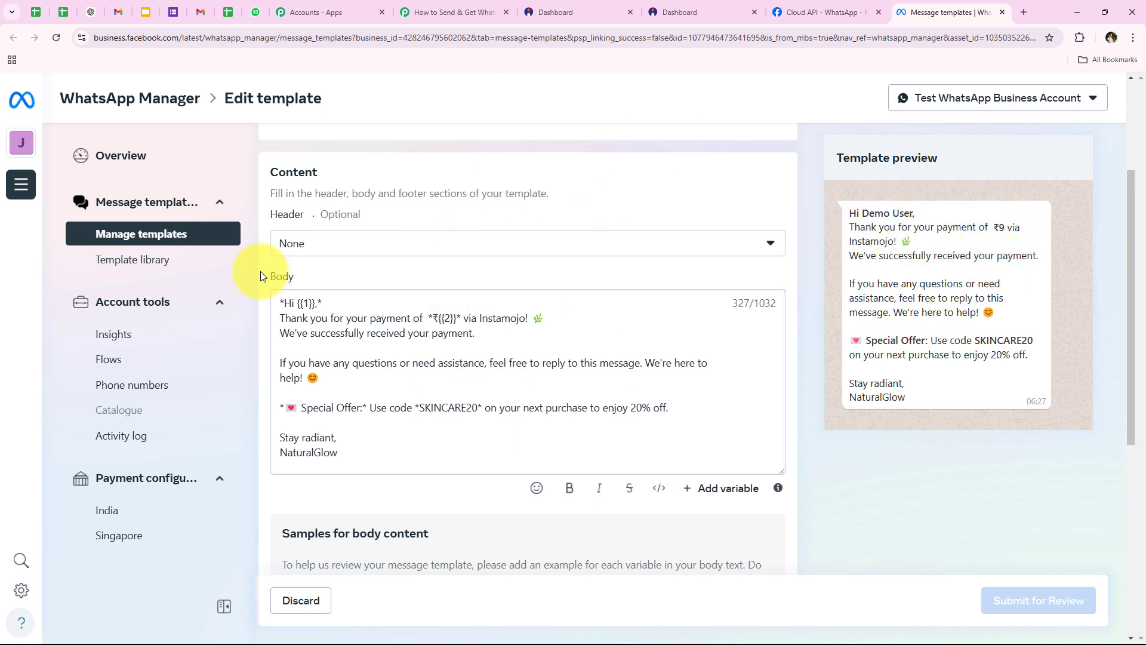
{"action": "left_click", "coordinate": [429, 12]}
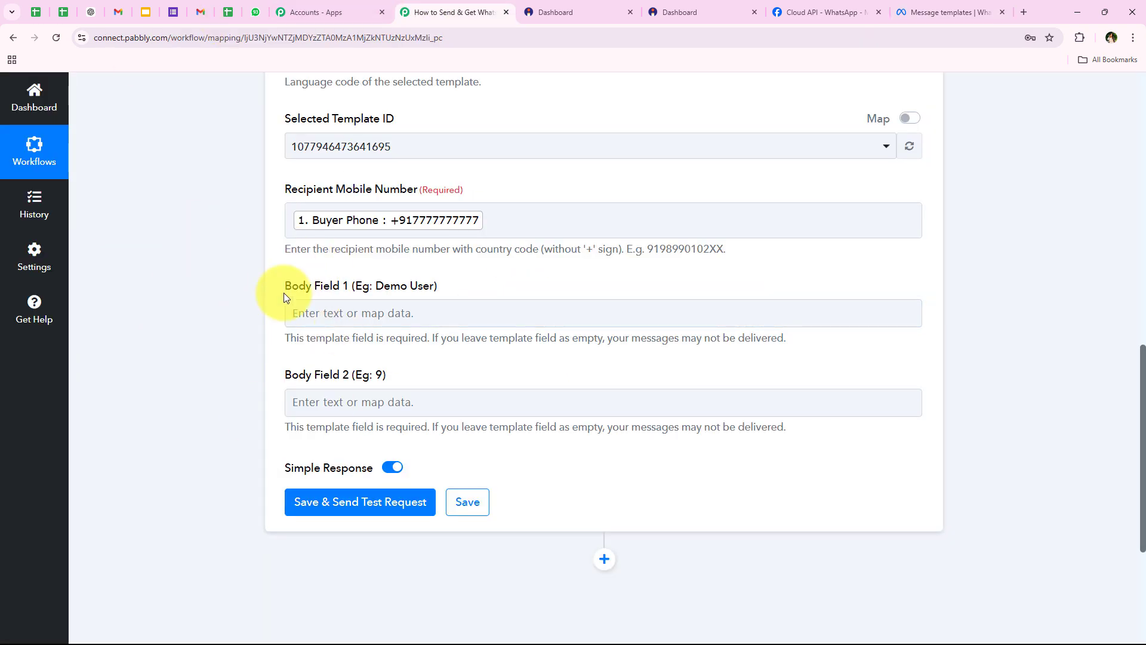
Map Buyer Name from the Instamojo trigger into Body Field 1
{"action": "left_click_drag", "start_coordinate": [280, 287], "coordinate": [455, 310]}
{"action": "left_click", "coordinate": [455, 310]}
{"action": "scroll", "coordinate": [199, 371], "scroll_direction": "down", "scroll_amount": 4}
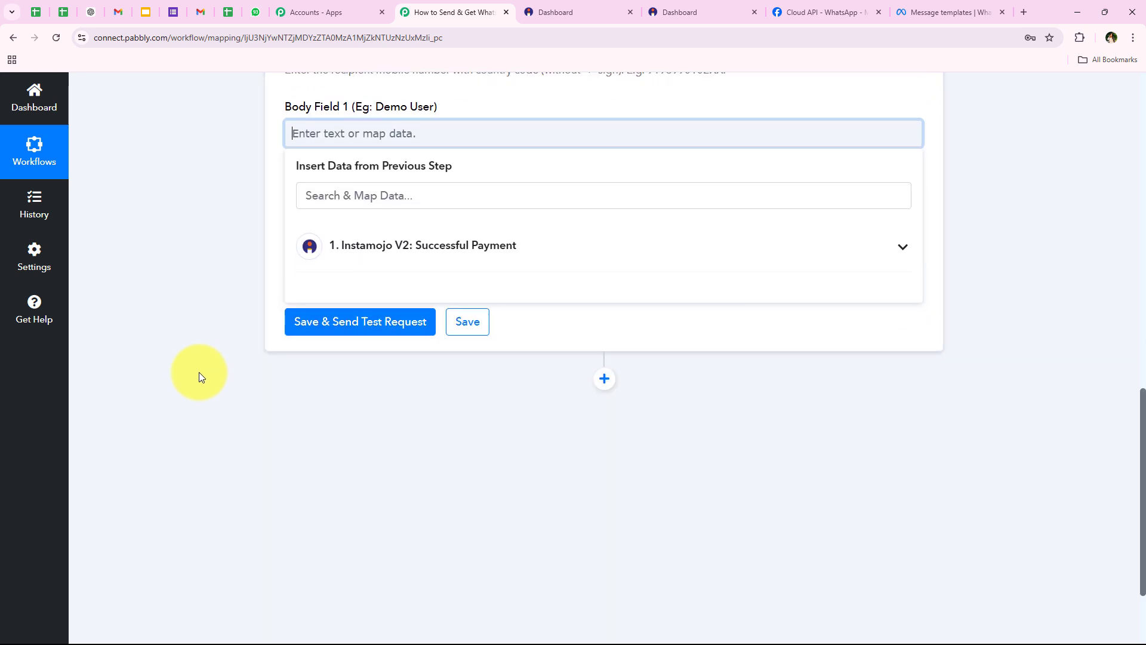
{"action": "scroll", "coordinate": [269, 298], "scroll_direction": "up", "scroll_amount": 3}
{"action": "left_click", "coordinate": [380, 311]}
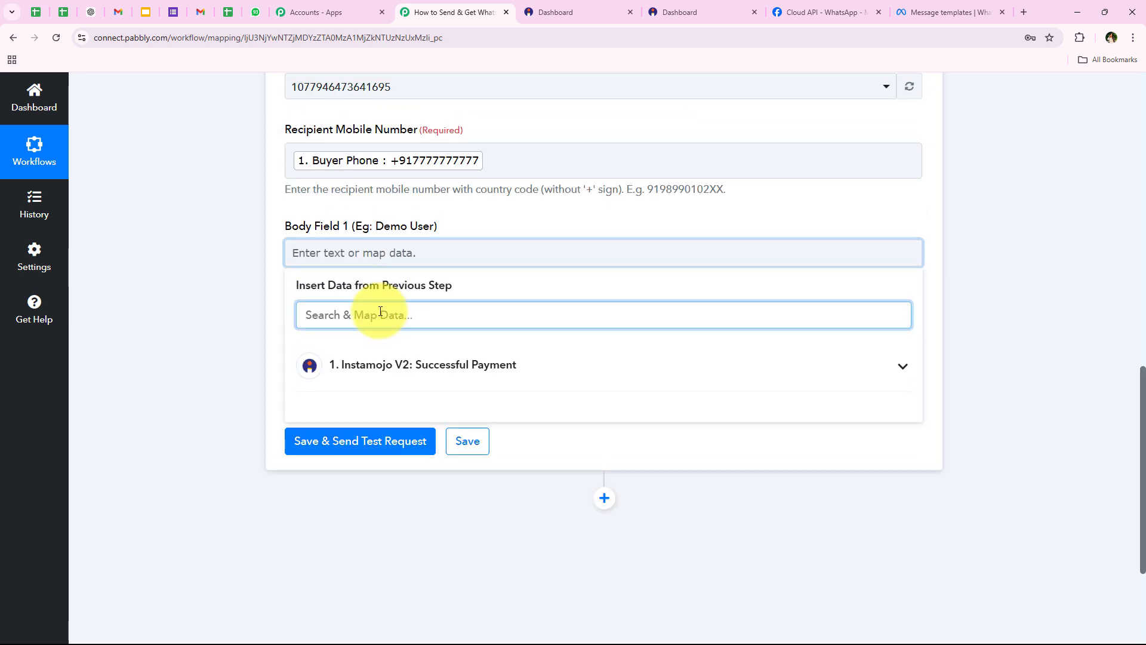
{"action": "type", "text": "name"}
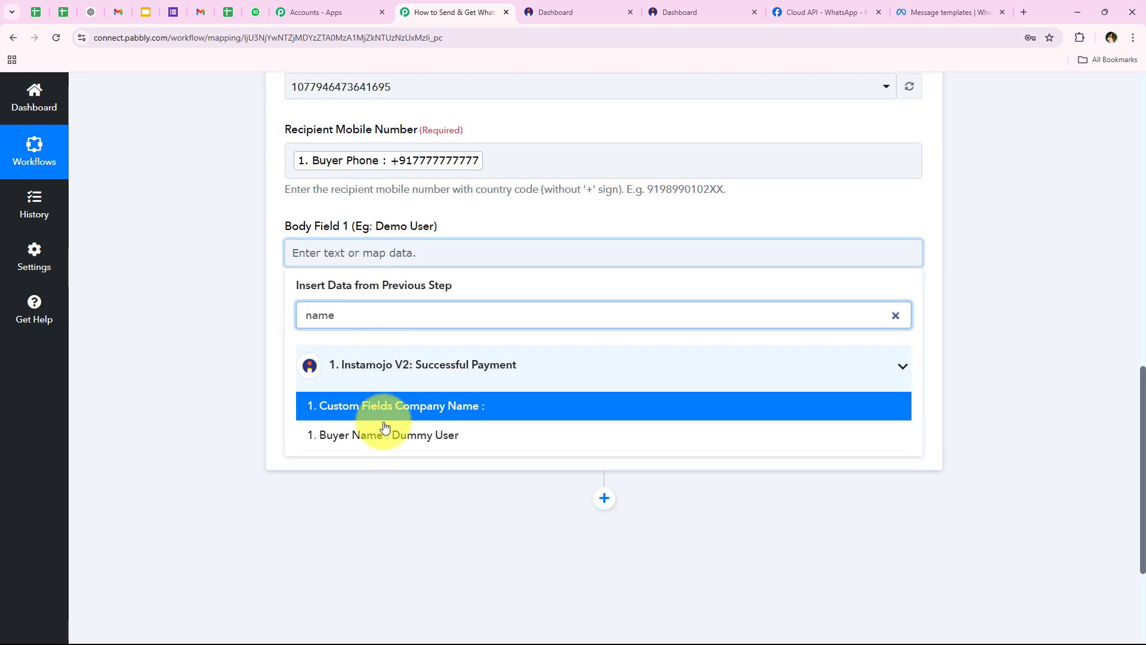
{"action": "left_click", "coordinate": [822, 435]}
{"action": "left_click", "coordinate": [228, 263]}
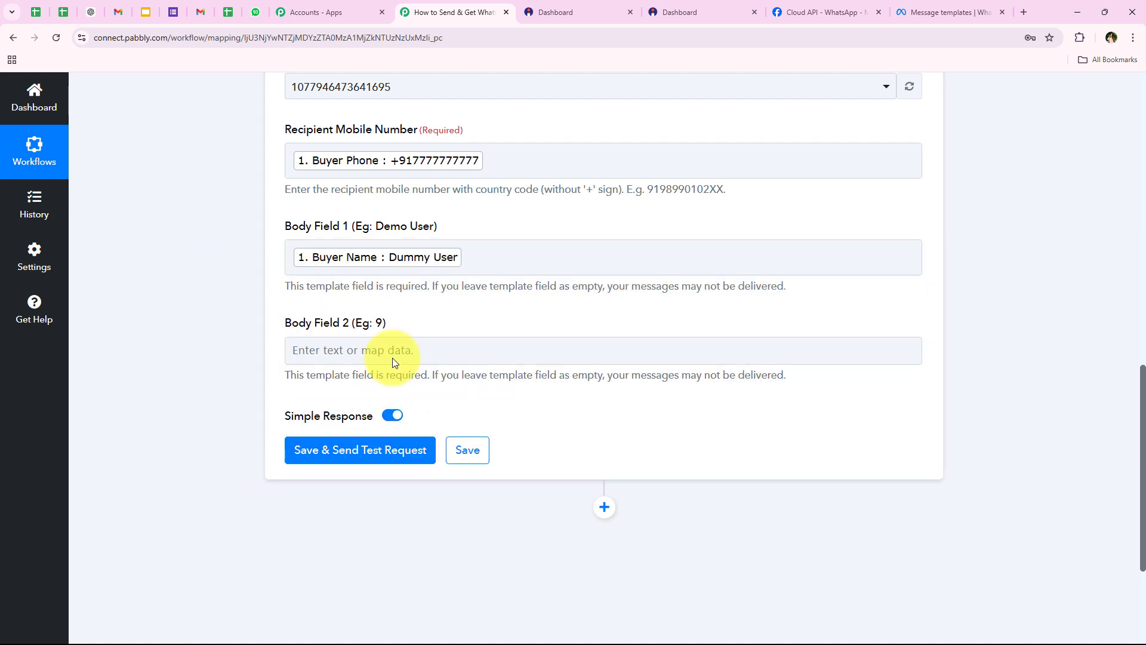
Map Payment Amount from the Instamojo trigger into Body Field 2
{"action": "left_click", "coordinate": [325, 353]}
{"action": "scroll", "coordinate": [364, 341], "scroll_direction": "down", "scroll_amount": 2}
{"action": "left_click", "coordinate": [382, 293]}
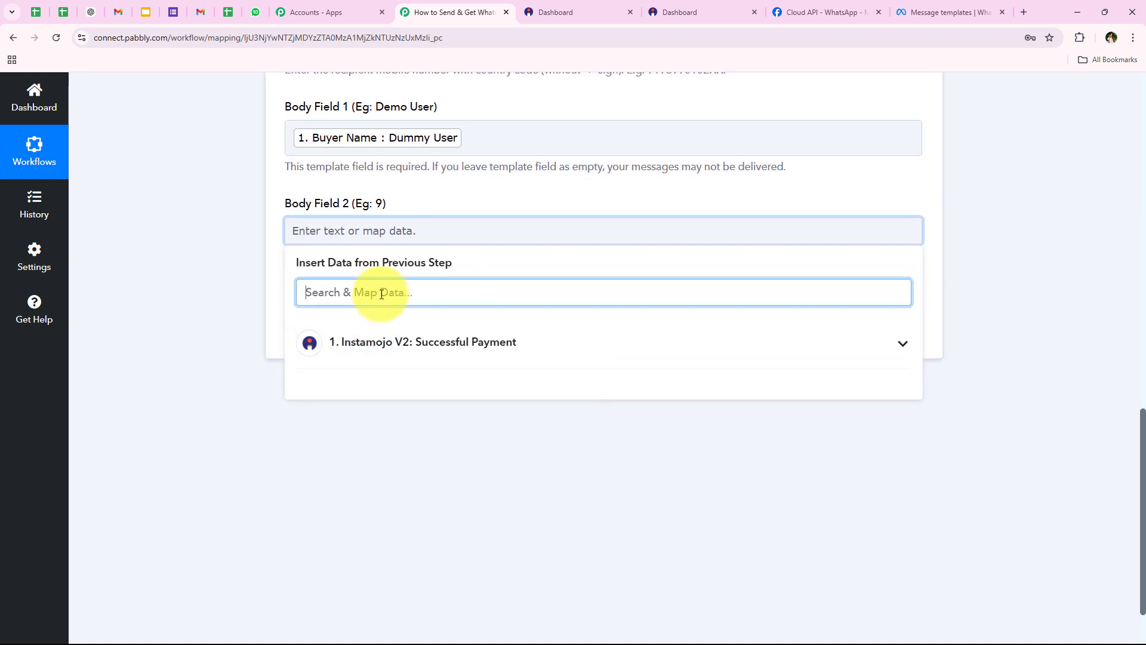
{"action": "type", "text": "amou"}
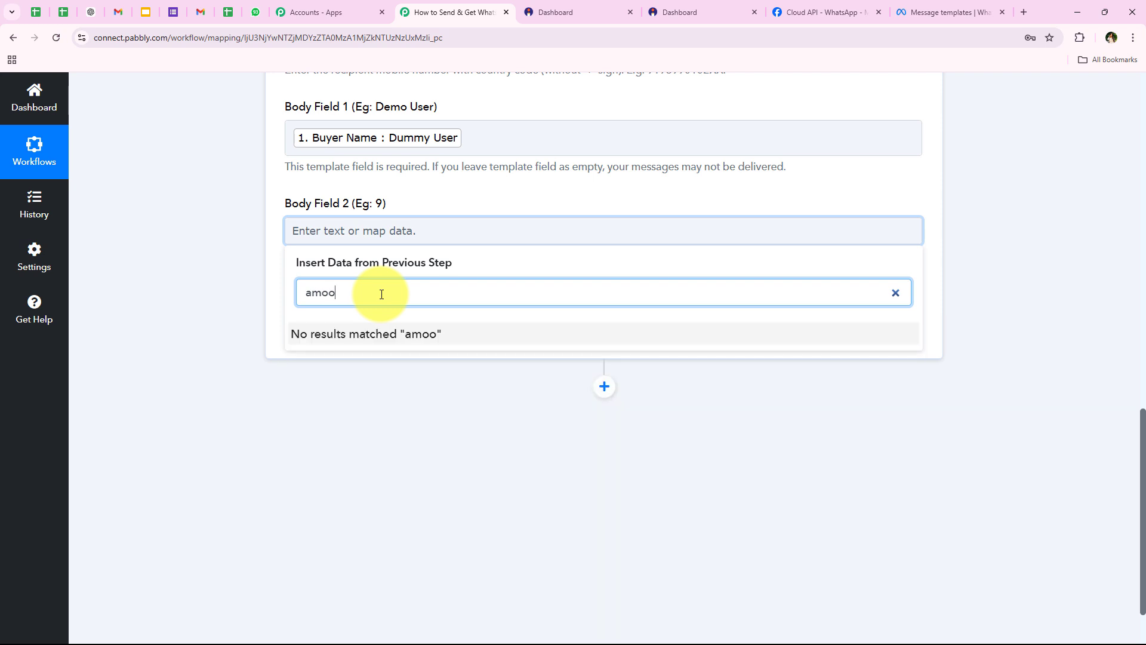
{"action": "key", "text": "BackSpace"}
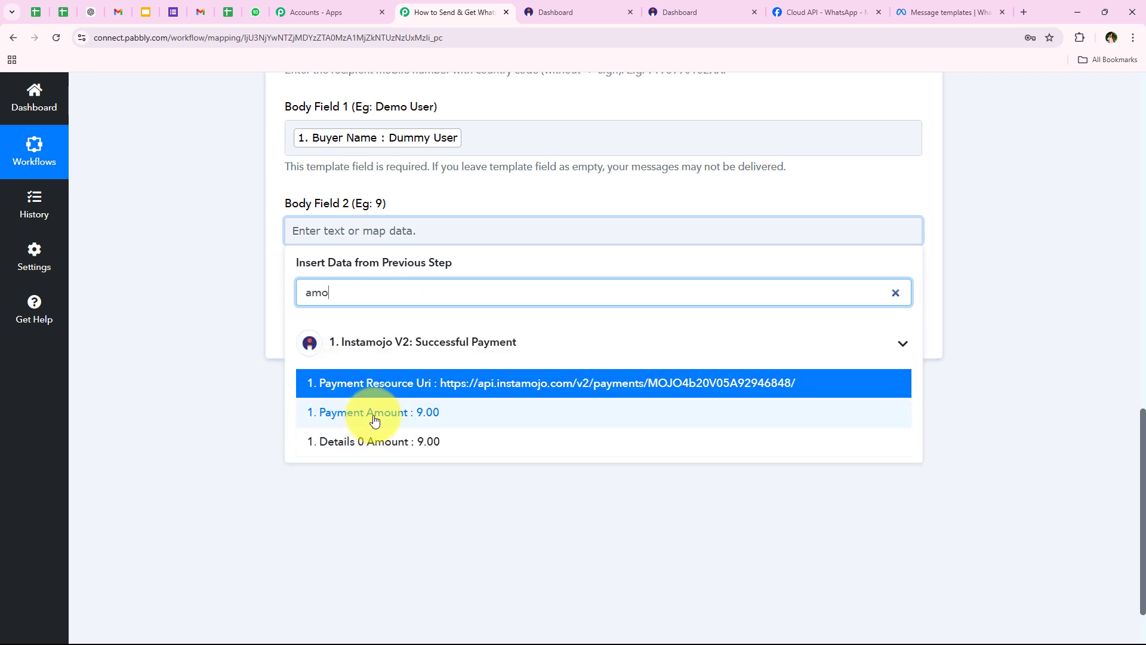
{"action": "left_click", "coordinate": [491, 416]}
{"action": "left_click", "coordinate": [166, 235]}
{"action": "scroll", "coordinate": [281, 167], "scroll_direction": "up", "scroll_amount": 2}
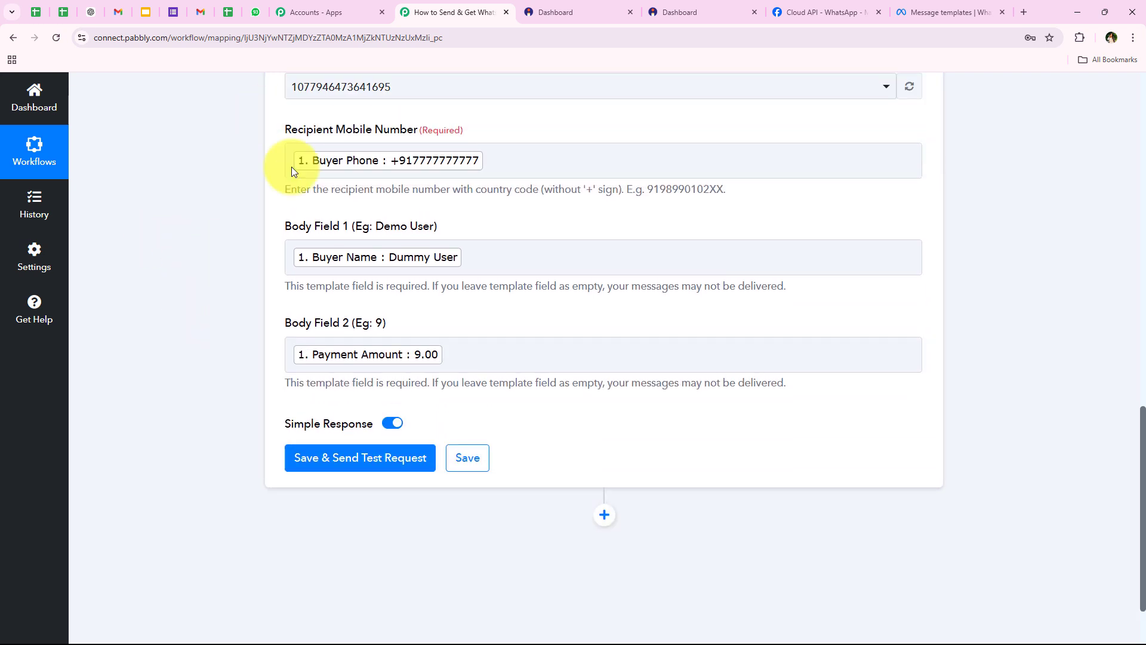
{"action": "scroll", "coordinate": [502, 307], "scroll_direction": "down", "scroll_amount": 1}
{"action": "scroll", "coordinate": [321, 321], "scroll_direction": "up", "scroll_amount": 1}
{"action": "scroll", "coordinate": [200, 356], "scroll_direction": "down", "scroll_amount": 2}
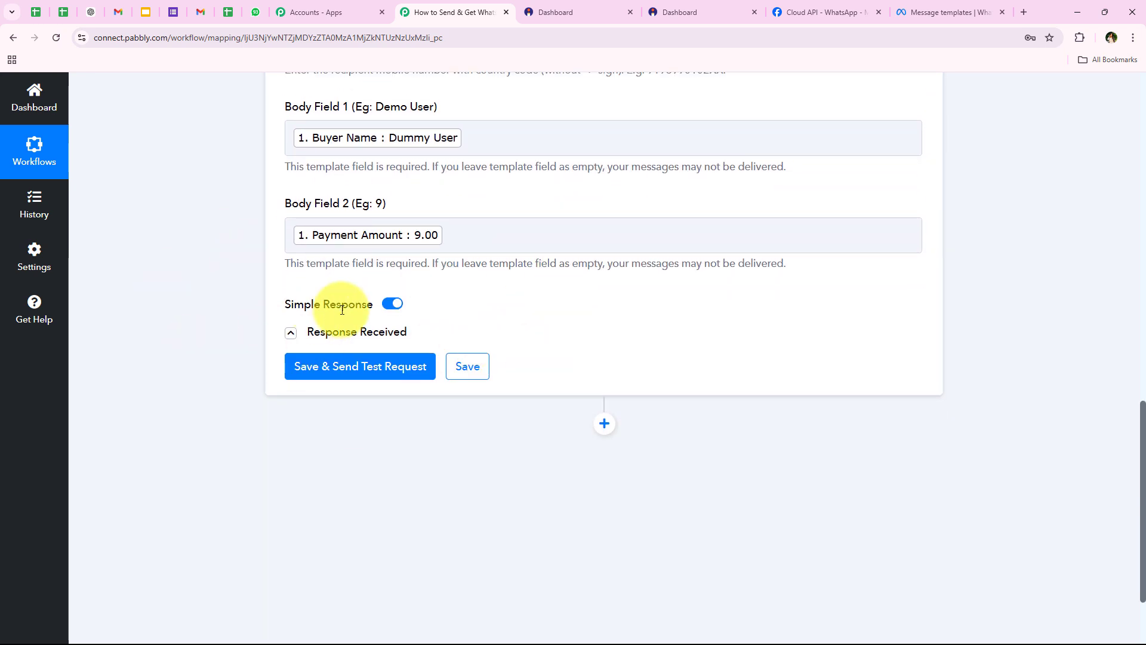
Replace the Buyer Phone mapping in Recipient Mobile Number with a test phone number
{"action": "scroll", "coordinate": [195, 439], "scroll_direction": "up", "scroll_amount": 2}
{"action": "left_click", "coordinate": [495, 159]}
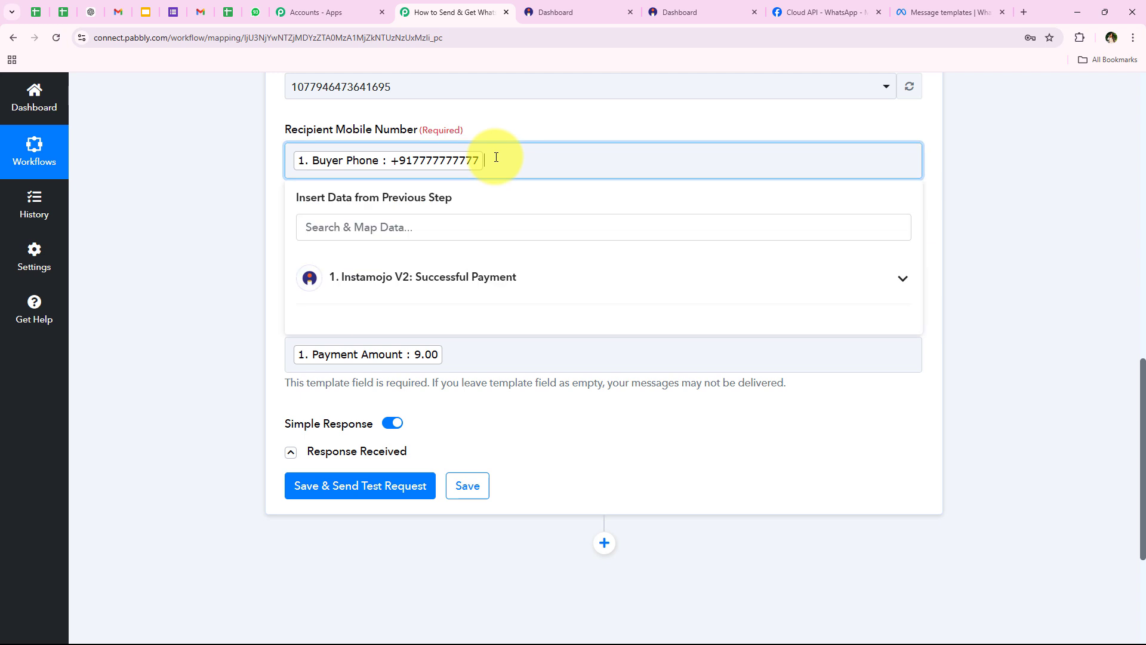
{"action": "key", "text": "BackSpace"}
{"action": "scroll", "coordinate": [169, 245], "scroll_direction": "down", "scroll_amount": 2}
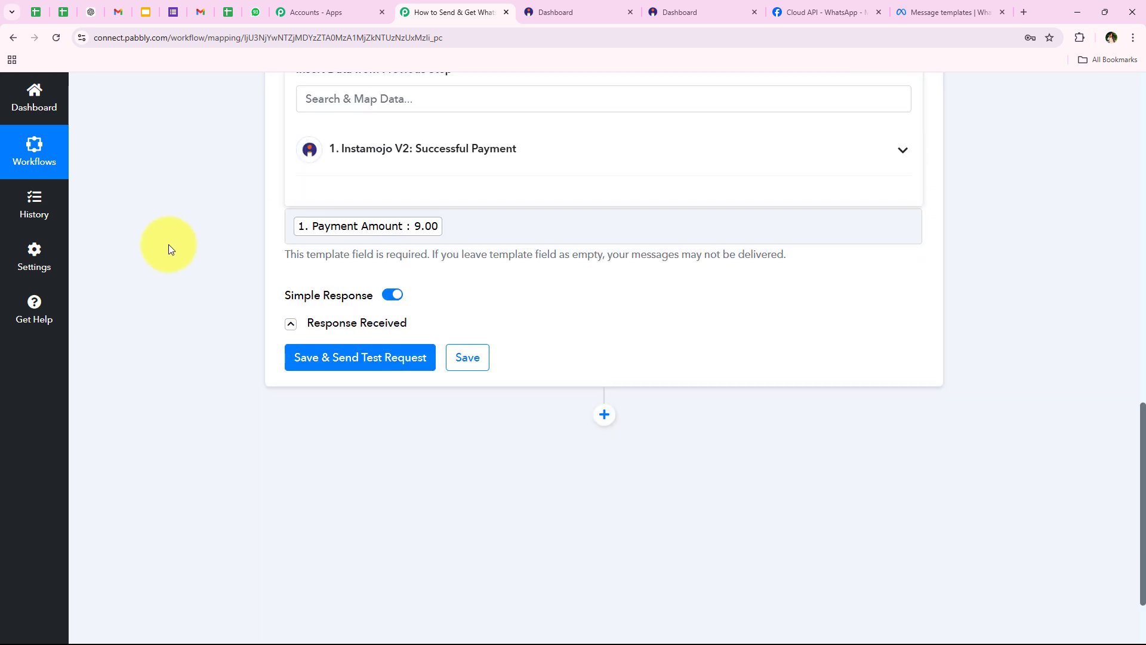
{"action": "type", "text": "+9"}
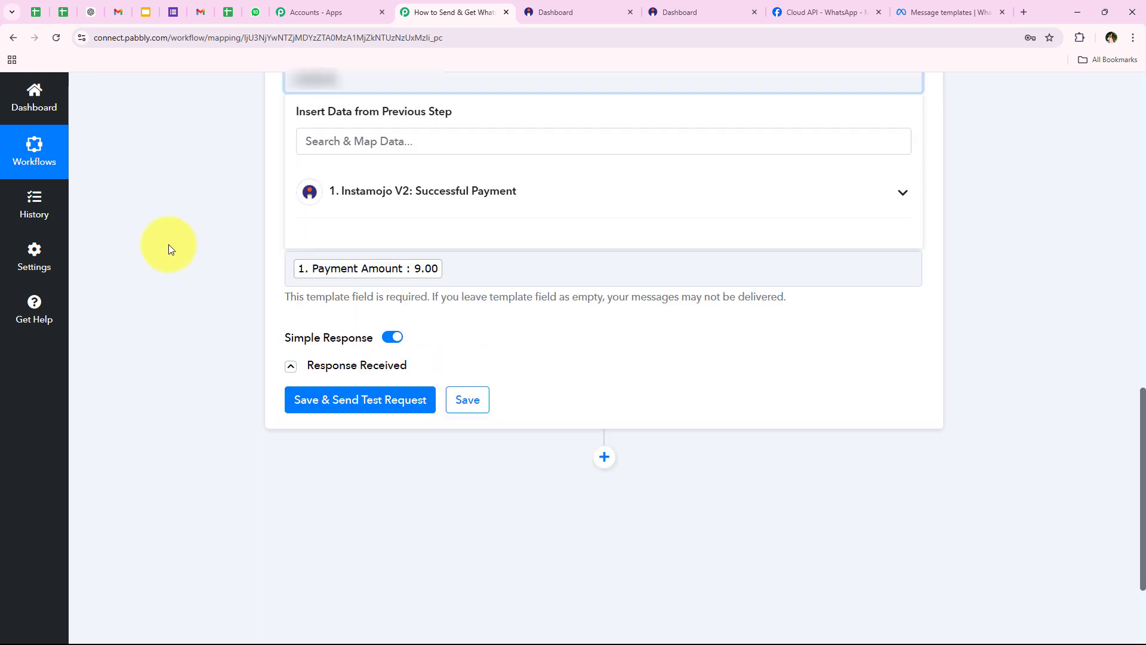
{"action": "left_click", "coordinate": [169, 245]}
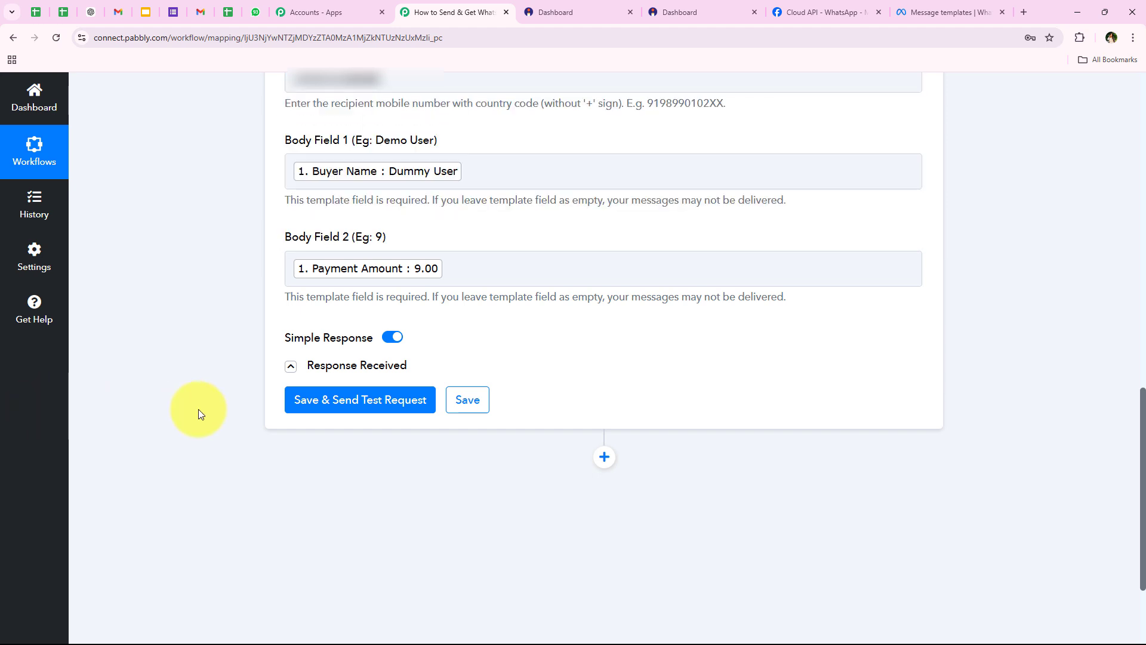
Save and send the test request, confirming the response's message status is accepted
{"action": "scroll", "coordinate": [198, 410], "scroll_direction": "down", "scroll_amount": 3}
{"action": "left_click", "coordinate": [384, 245]}
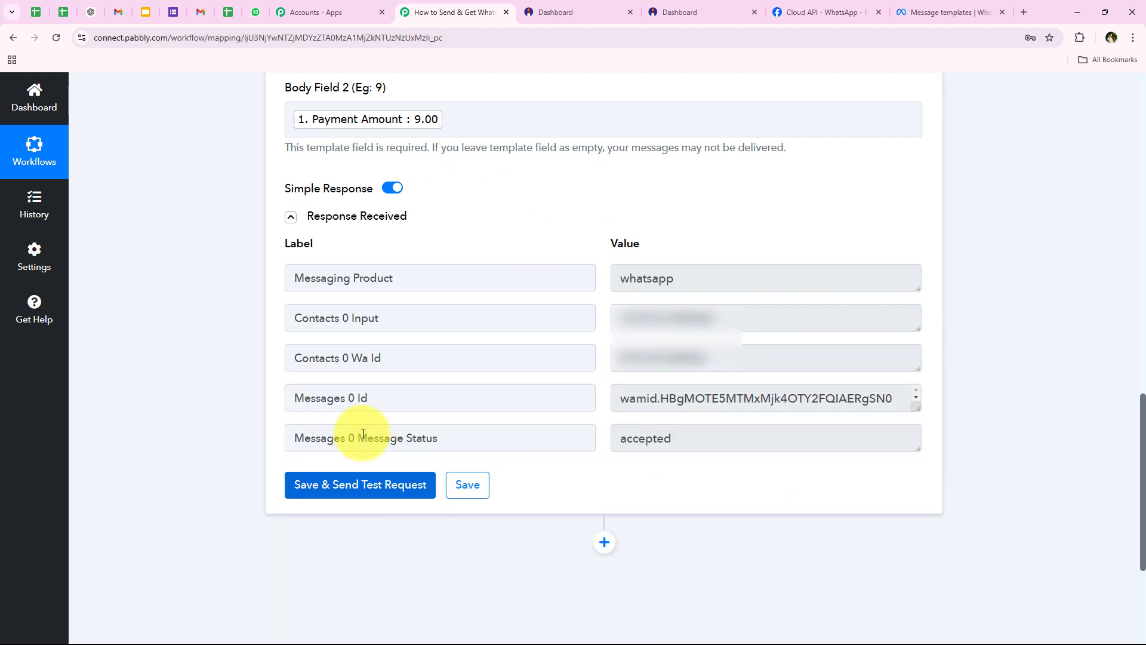
{"action": "left_click_drag", "start_coordinate": [359, 438], "coordinate": [695, 436]}
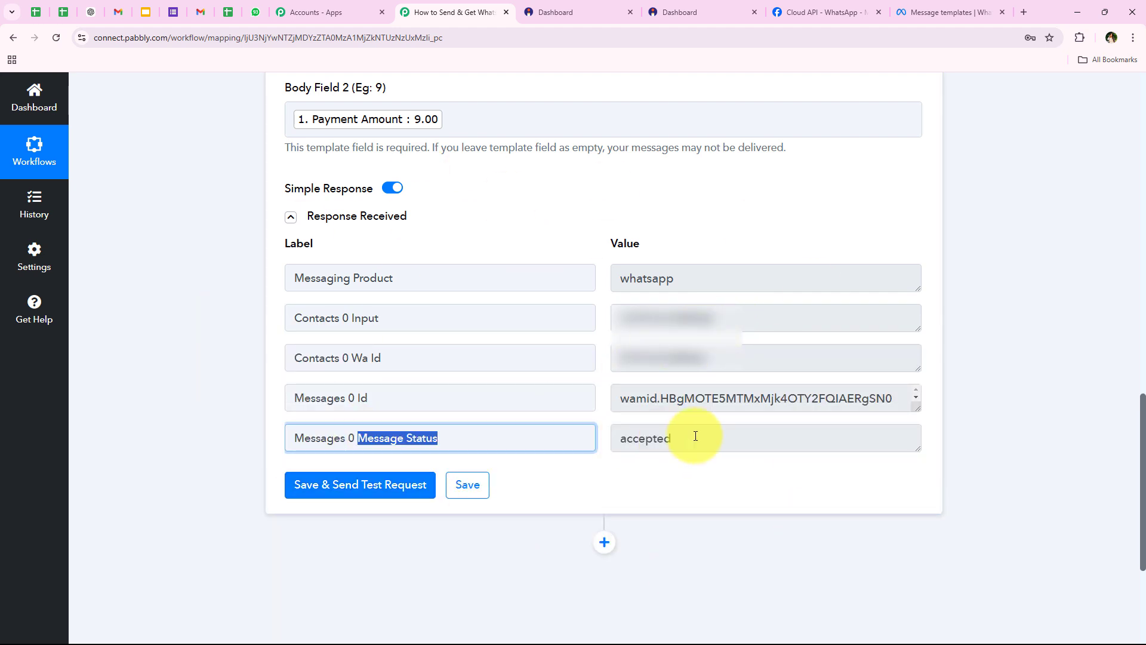
{"action": "left_click", "coordinate": [197, 496]}
{"action": "scroll", "coordinate": [156, 133], "scroll_direction": "up", "scroll_amount": 5}
{"action": "scroll", "coordinate": [231, 249], "scroll_direction": "up", "scroll_amount": 10}
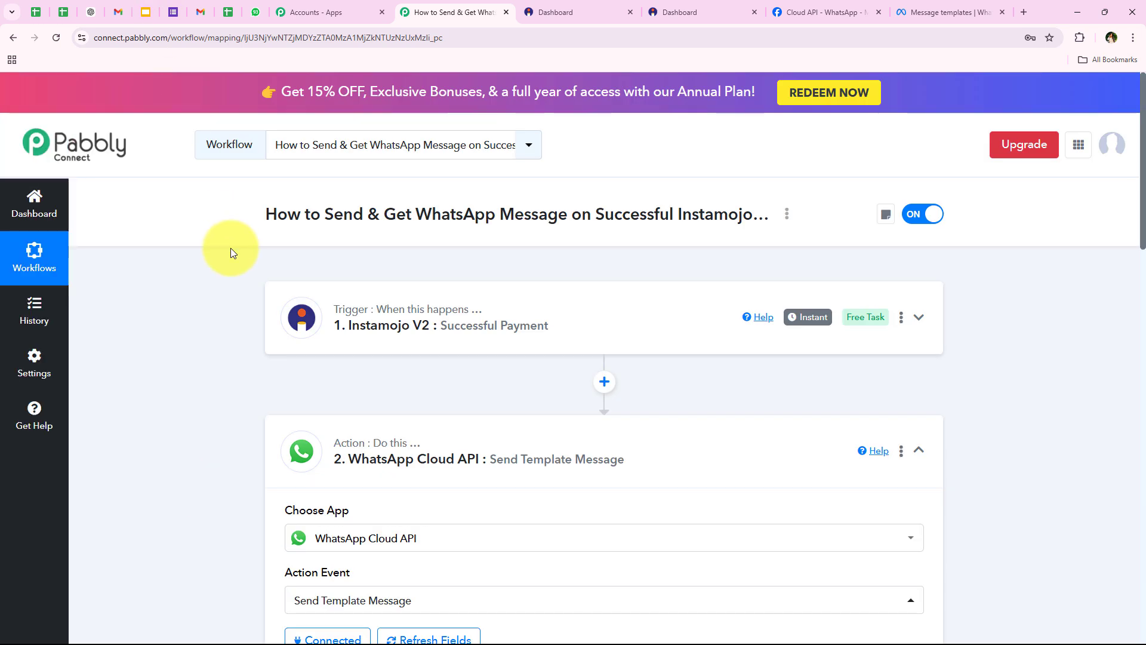
Check the received WhatsApp message shows the buyer's name and the ₹9.00 payment amount
{"action": "left_click", "coordinate": [448, 450]}
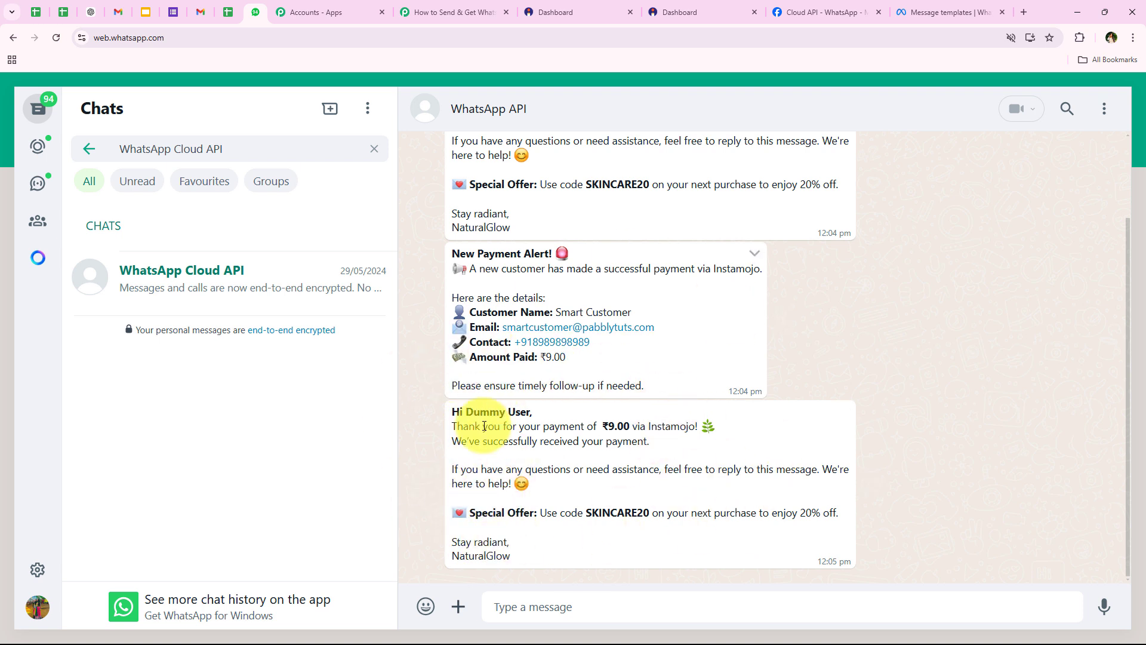
{"action": "left_click_drag", "start_coordinate": [449, 417], "coordinate": [534, 413]}
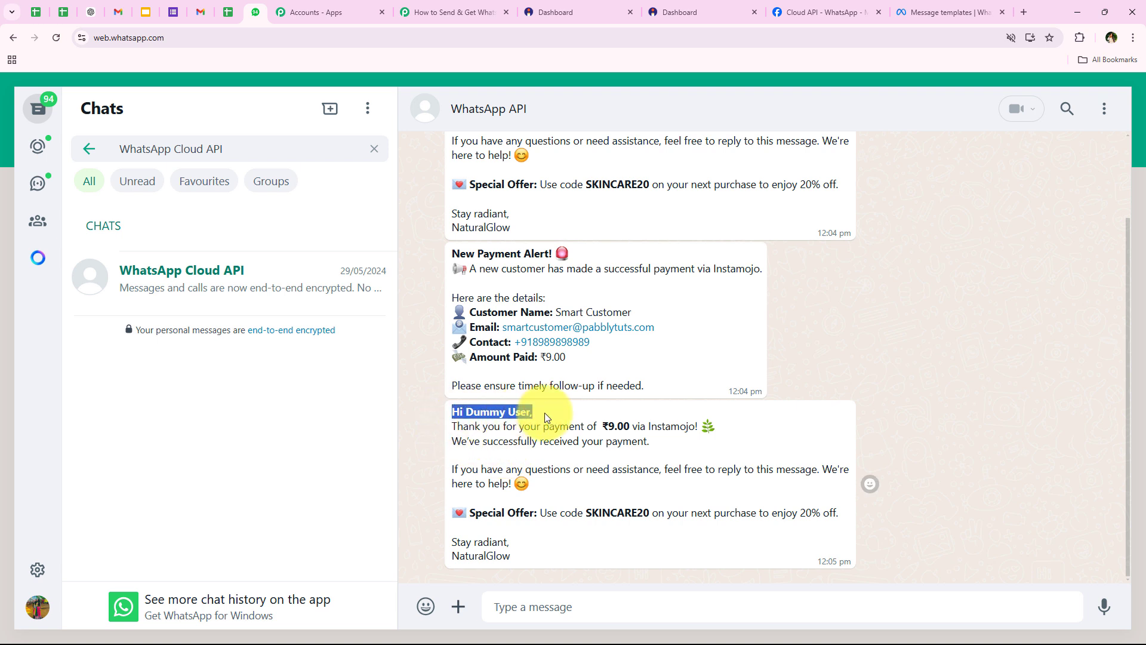
{"action": "left_click_drag", "start_coordinate": [445, 429], "coordinate": [630, 437]}
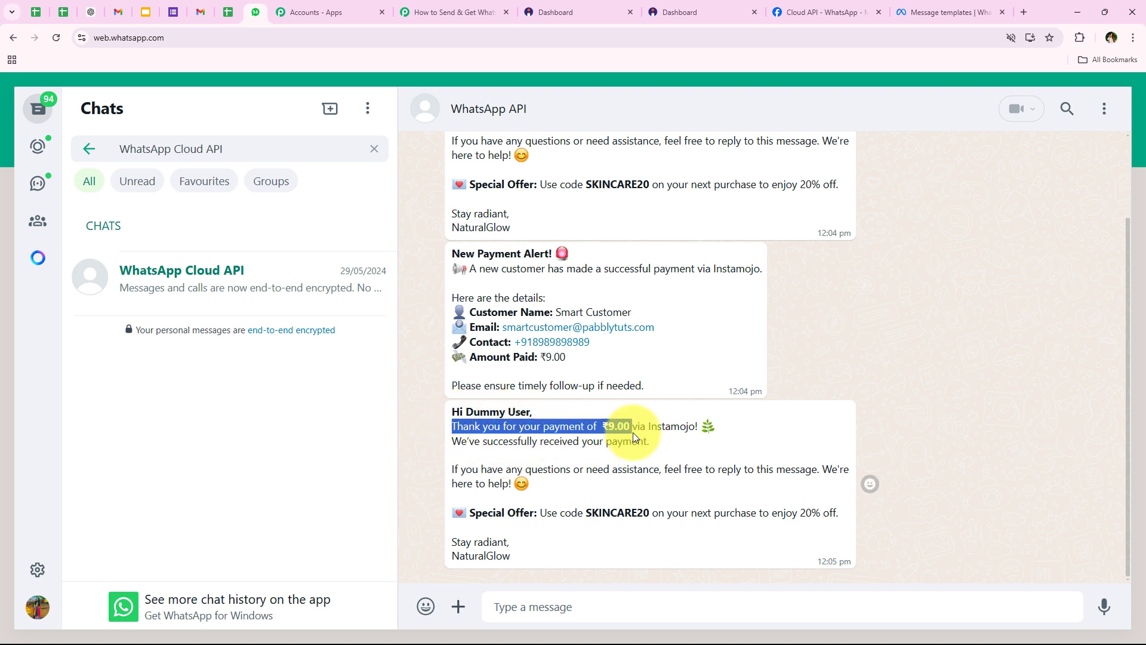
{"action": "left_click", "coordinate": [637, 459]}
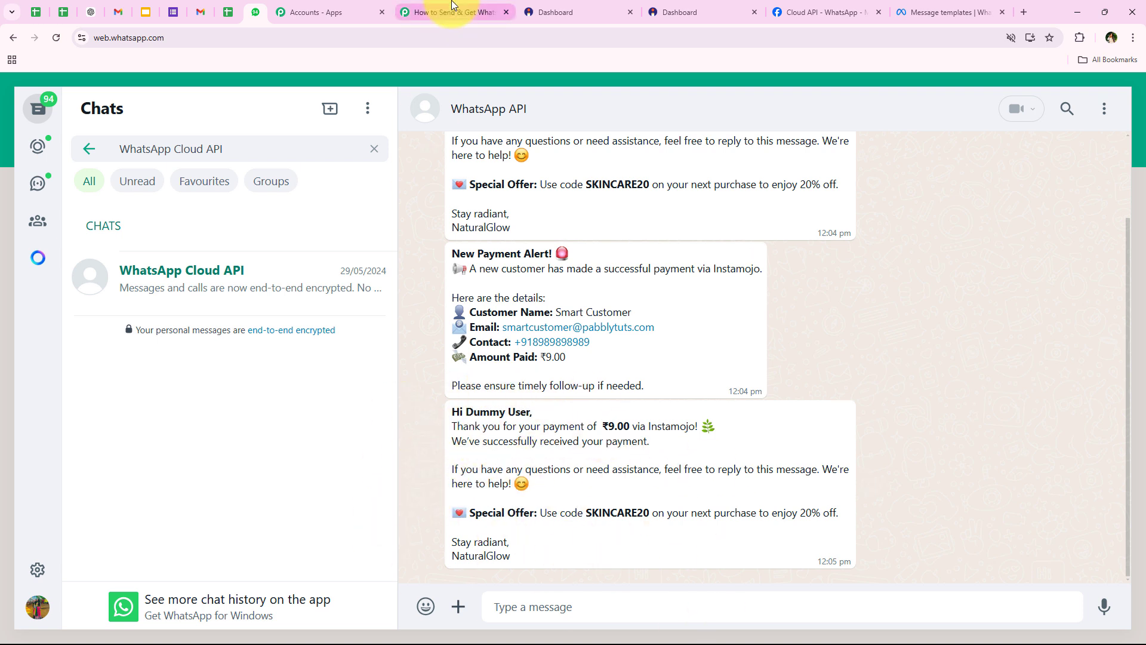
Add a third step using WhatsApp Cloud API with the Send Template Message action
{"action": "left_click", "coordinate": [451, 7]}
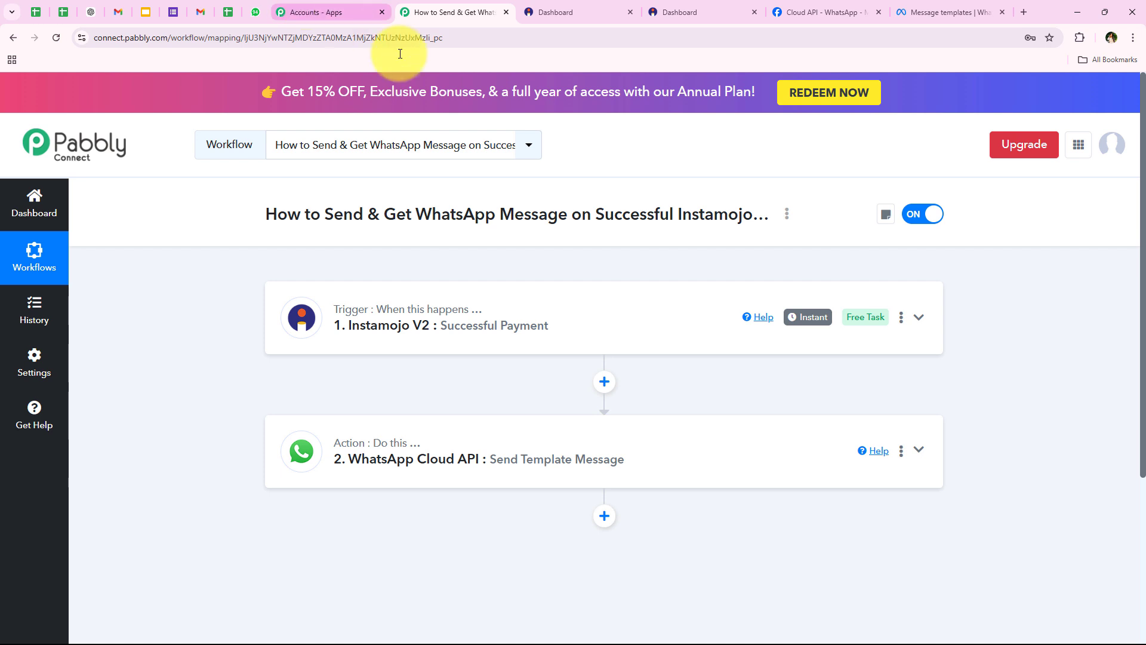
{"action": "left_click", "coordinate": [604, 516]}
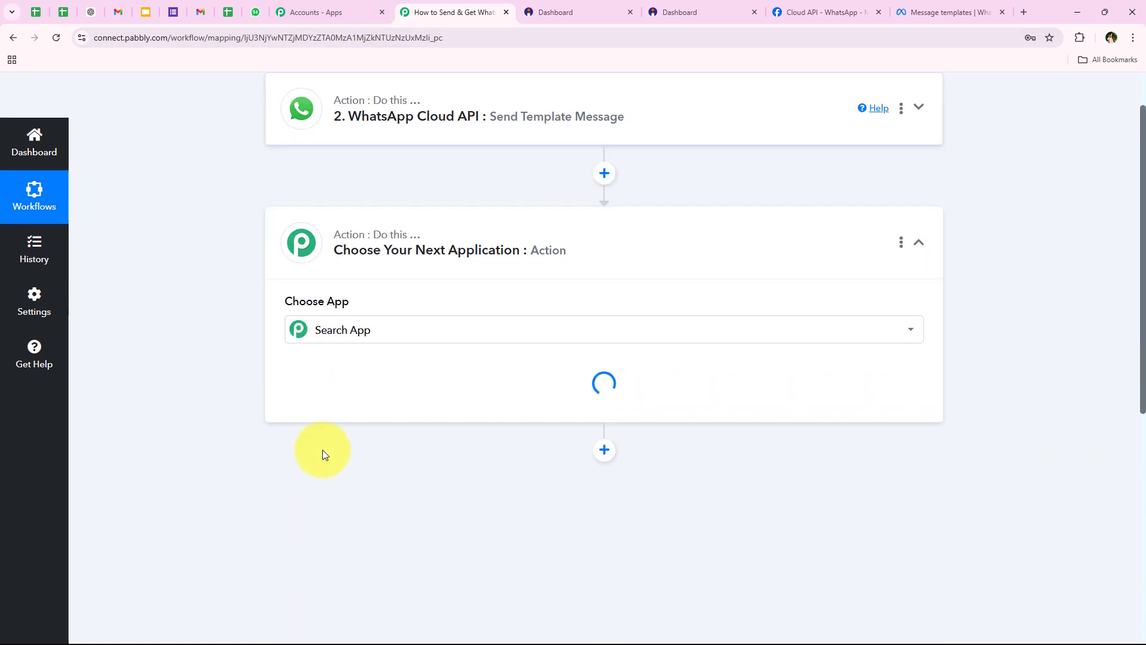
{"action": "left_click", "coordinate": [343, 331]}
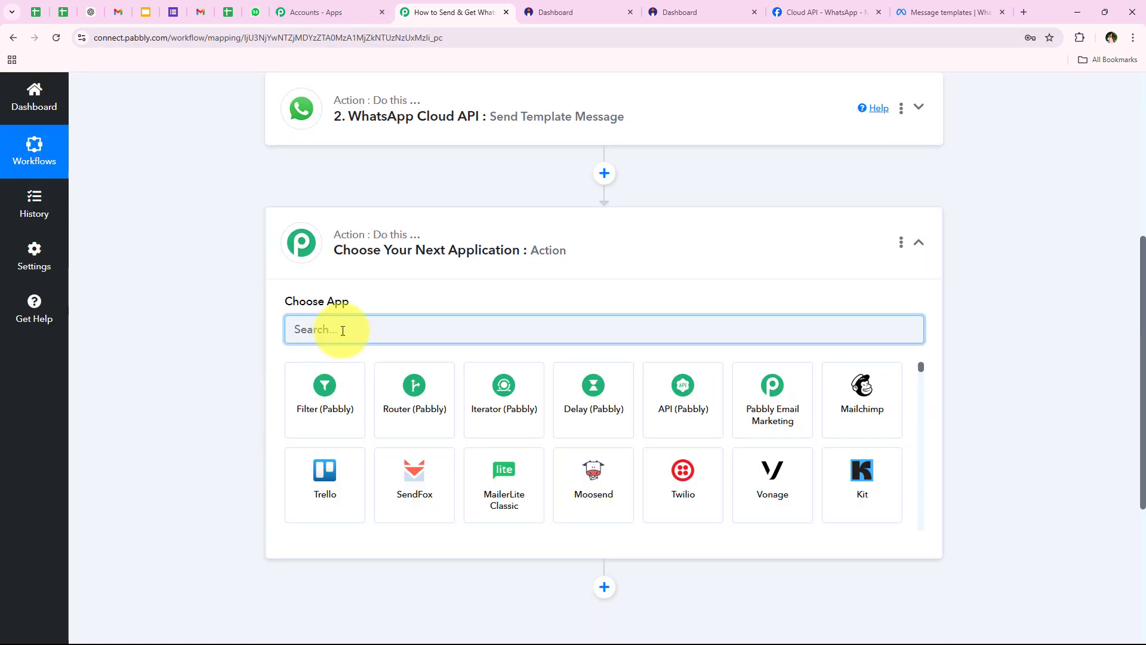
{"action": "type", "text": "Whats"}
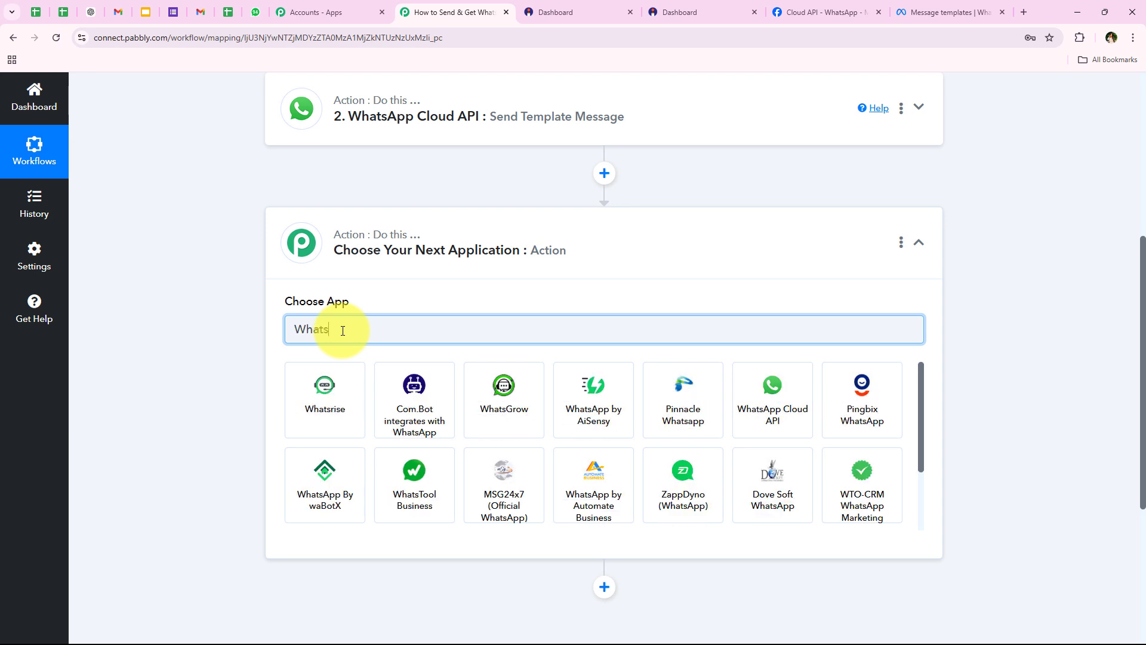
{"action": "left_click", "coordinate": [764, 376]}
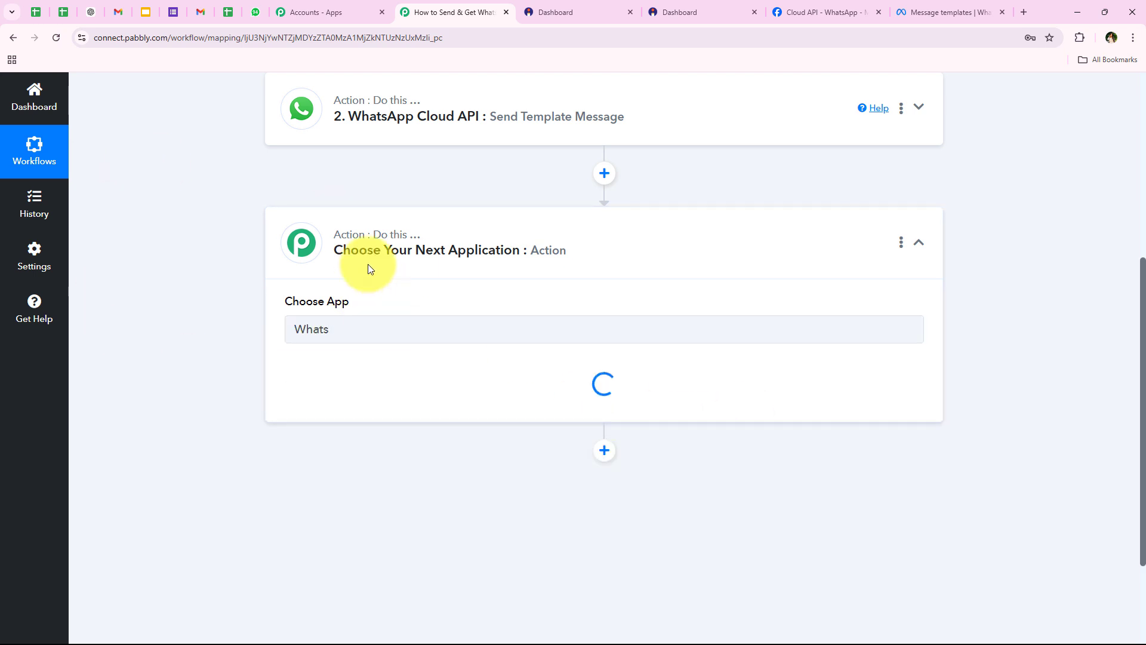
{"action": "left_click", "coordinate": [325, 397]}
{"action": "left_click", "coordinate": [381, 459]}
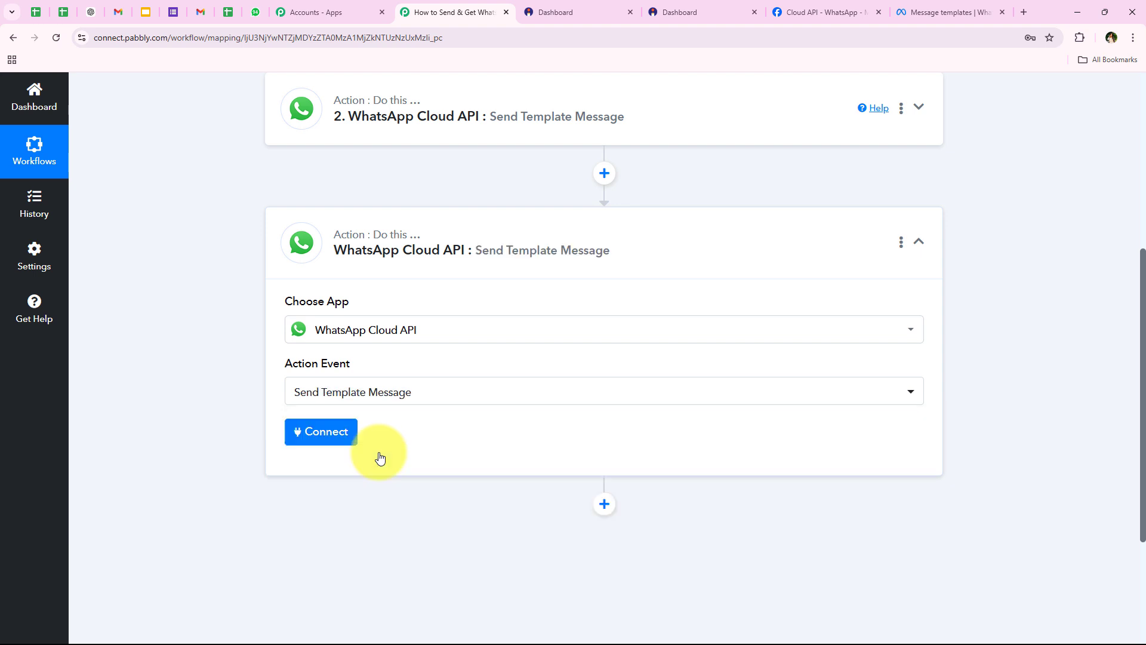
Link the step to the existing WhatsApp Cloud API #73 connection and save
{"action": "left_click", "coordinate": [317, 445]}
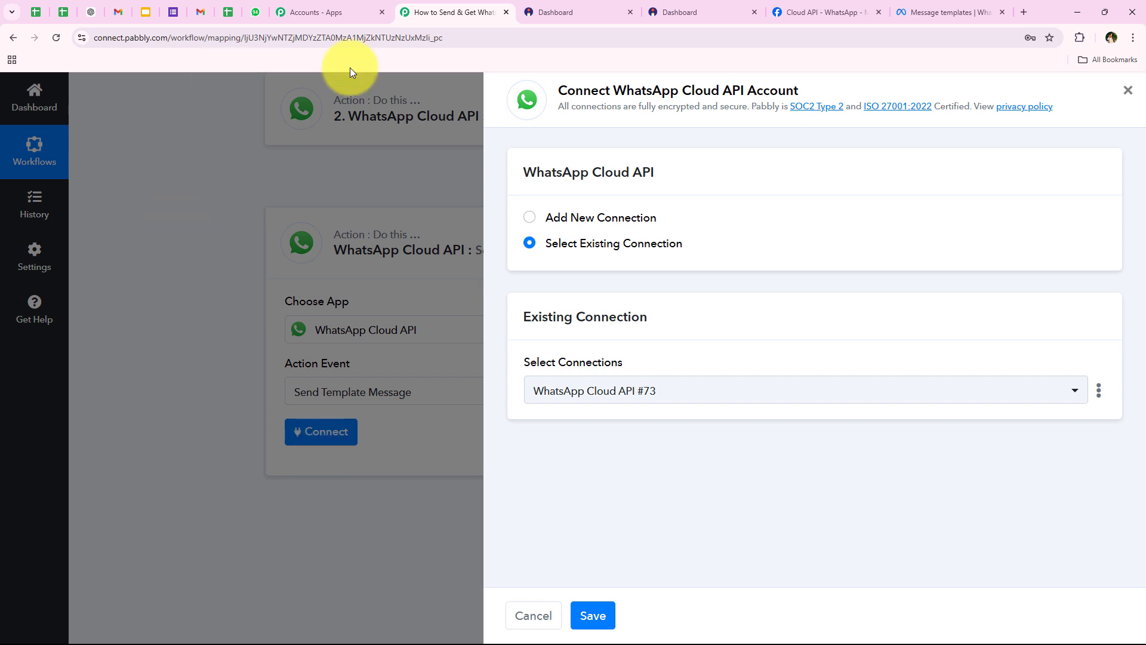
{"action": "left_click", "coordinate": [548, 250]}
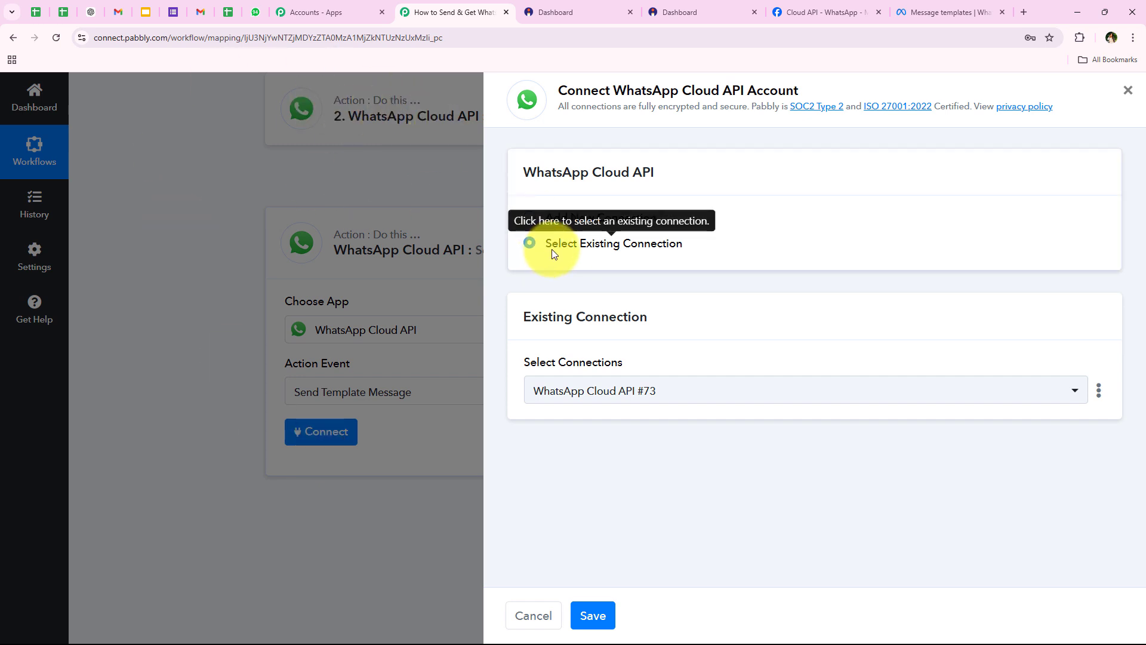
{"action": "left_click", "coordinate": [615, 602]}
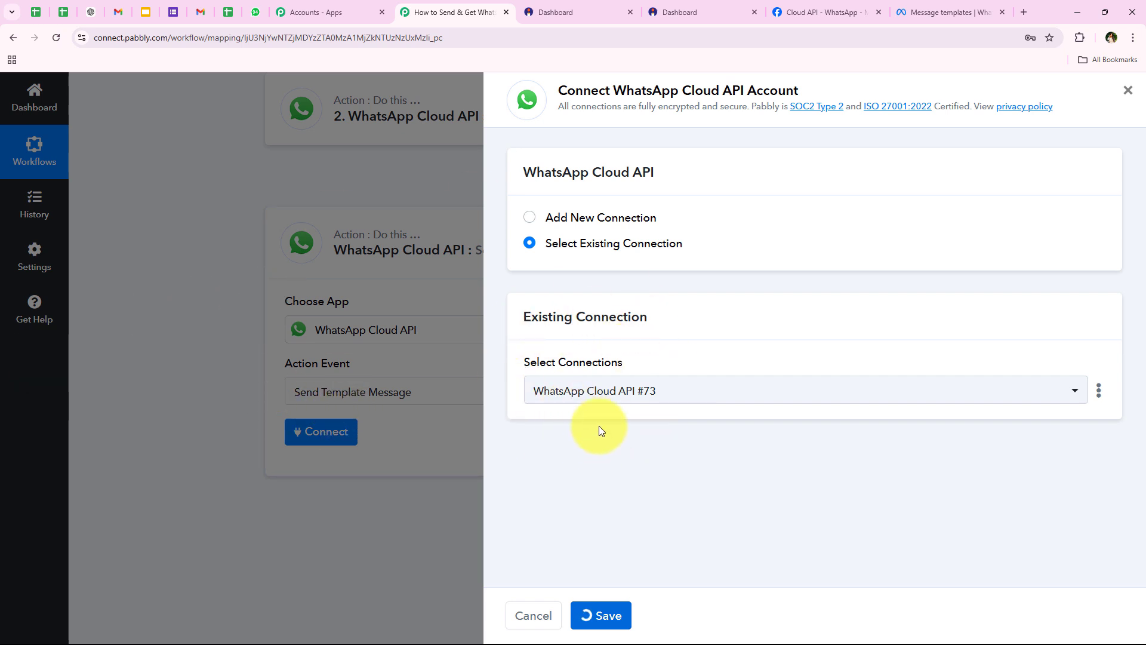
Choose message_to_notify_the_team as the step's template
{"action": "scroll", "coordinate": [159, 421], "scroll_direction": "down", "scroll_amount": 2}
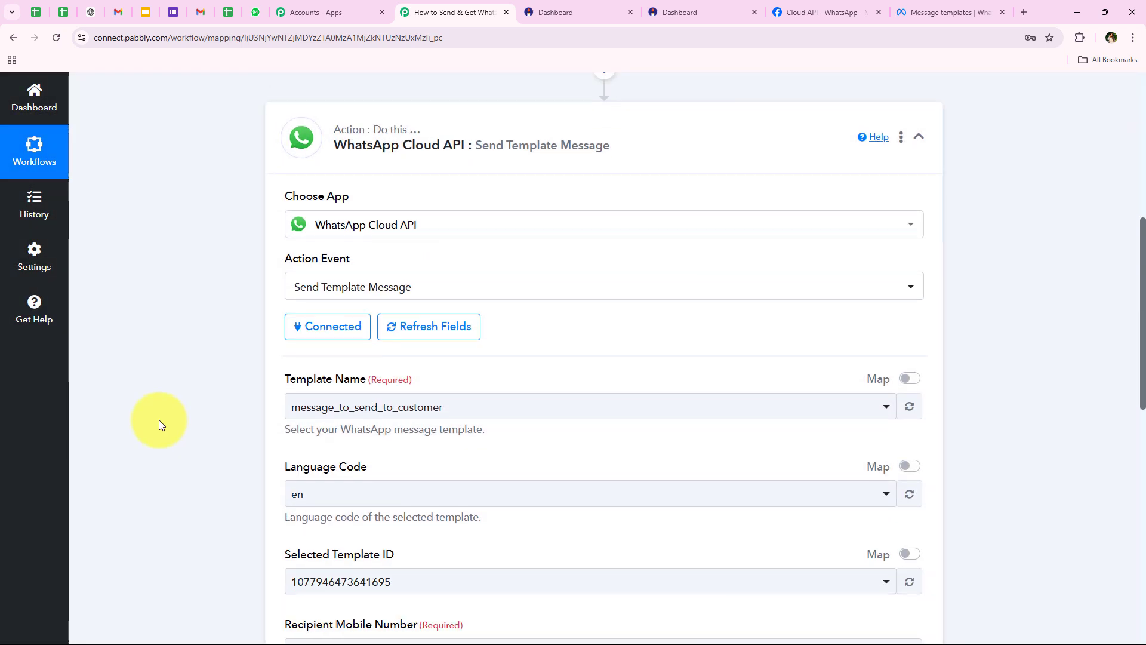
{"action": "scroll", "coordinate": [159, 420], "scroll_direction": "down", "scroll_amount": 1}
{"action": "left_click_drag", "start_coordinate": [285, 310], "coordinate": [363, 308]}
{"action": "left_click", "coordinate": [375, 334]}
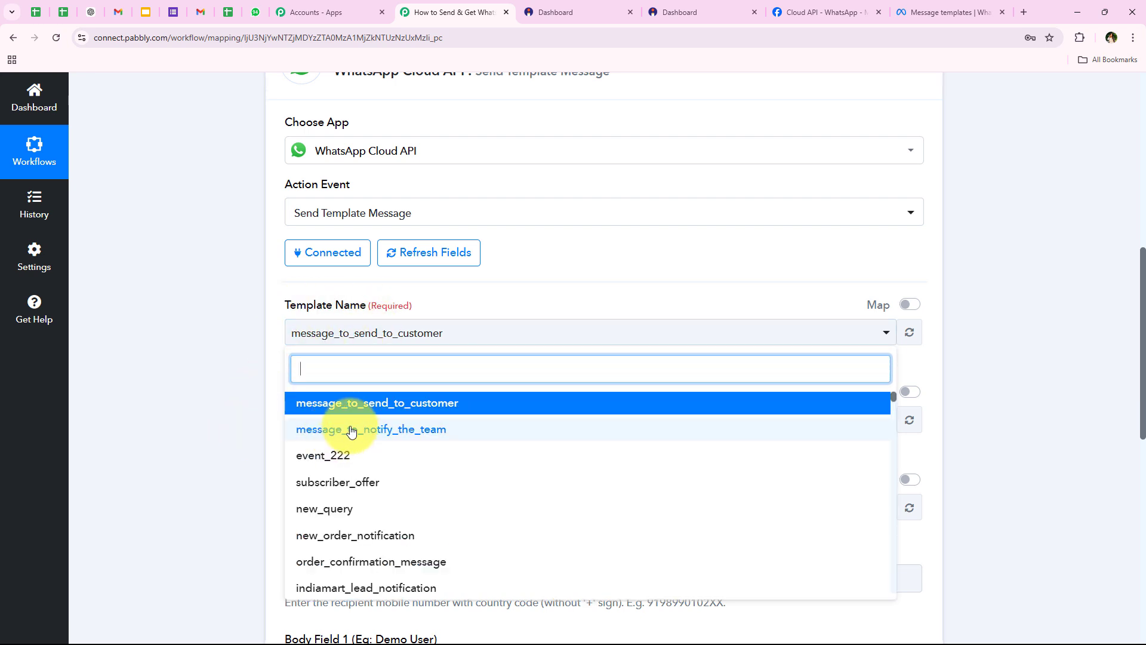
{"action": "left_click", "coordinate": [351, 430]}
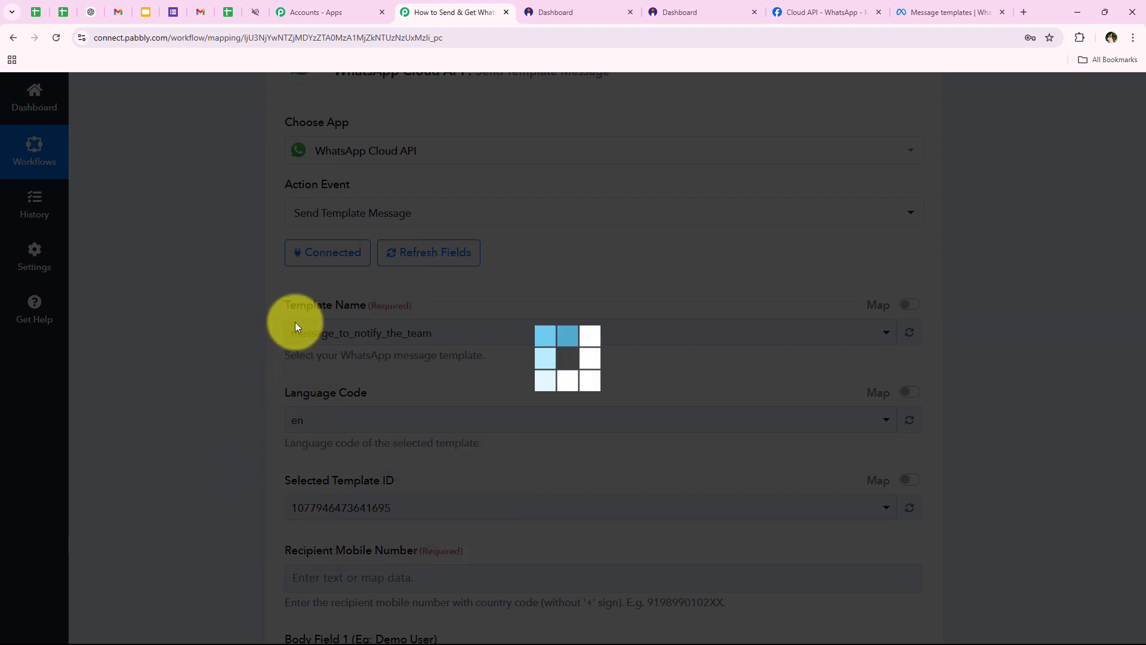
Enter the team's mobile number into Recipient Mobile Number
{"action": "scroll", "coordinate": [286, 293], "scroll_direction": "down", "scroll_amount": 2}
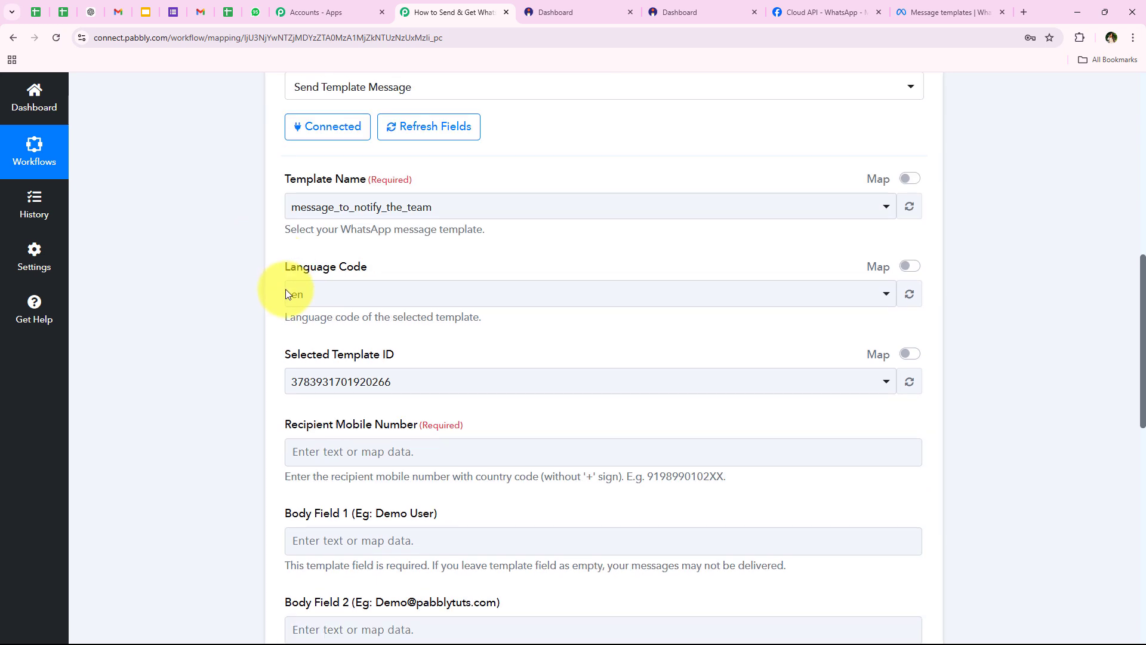
{"action": "scroll", "coordinate": [286, 292], "scroll_direction": "down", "scroll_amount": 5}
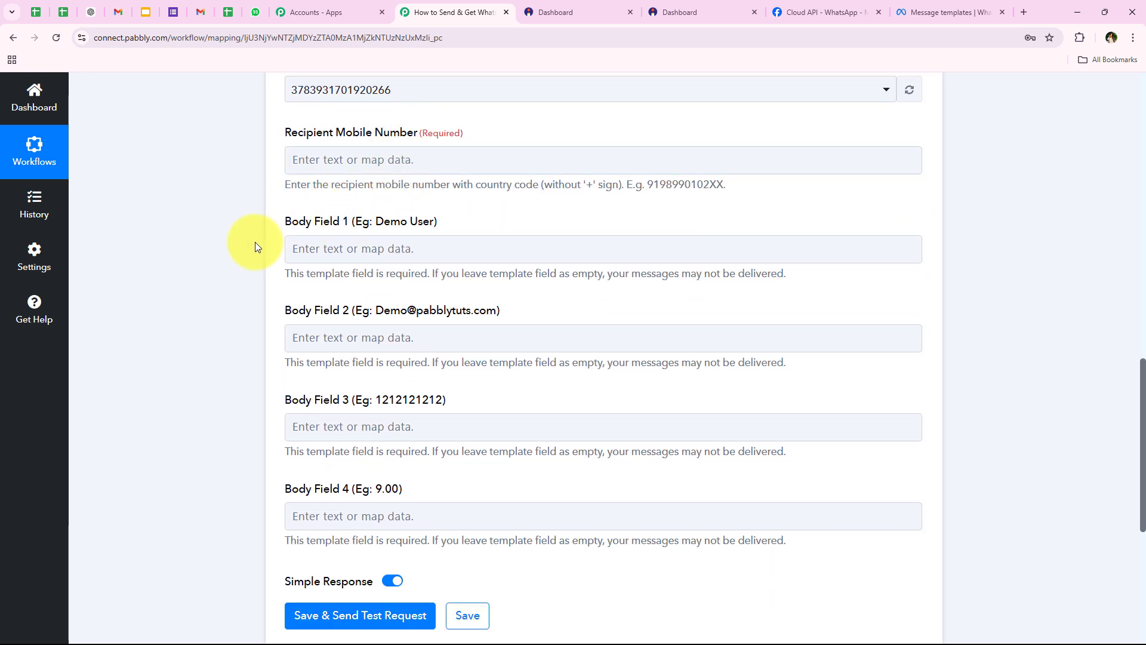
{"action": "left_click", "coordinate": [317, 160]}
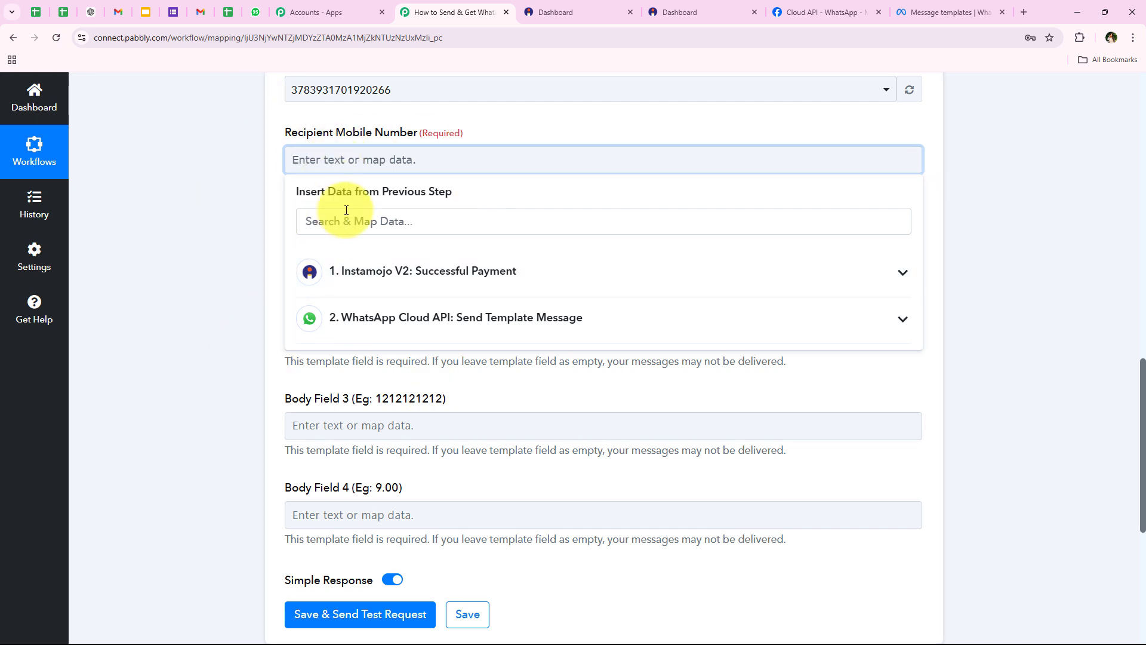
{"action": "scroll", "coordinate": [245, 186], "scroll_direction": "down", "scroll_amount": 1}
{"action": "scroll", "coordinate": [244, 190], "scroll_direction": "up", "scroll_amount": 1}
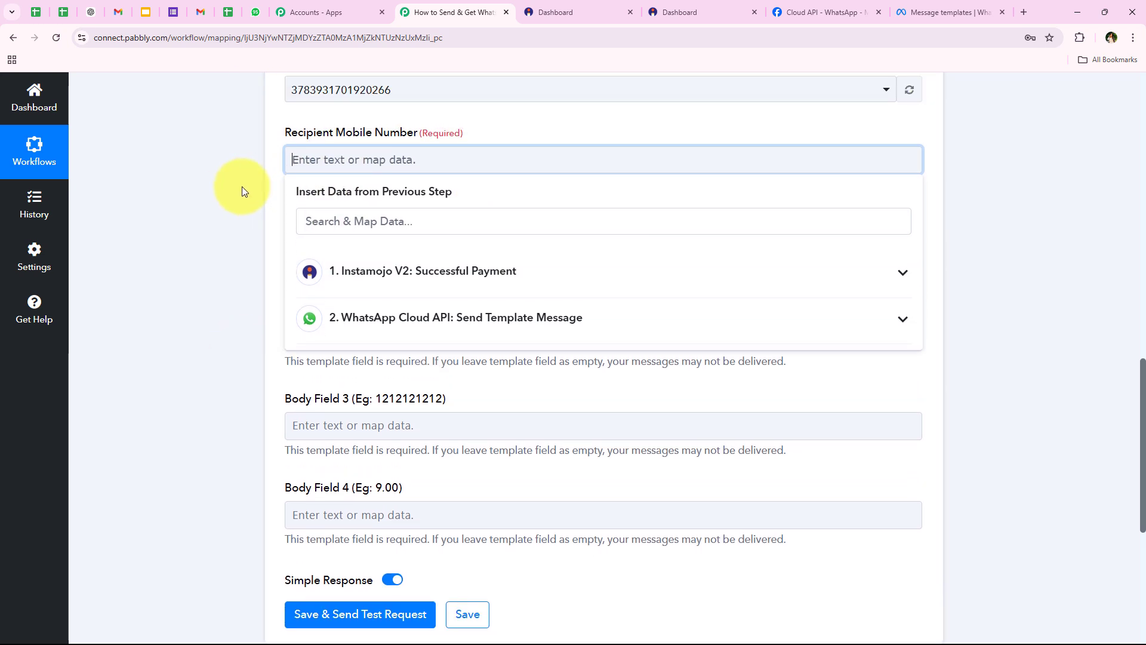
{"action": "type", "text": "+919"}
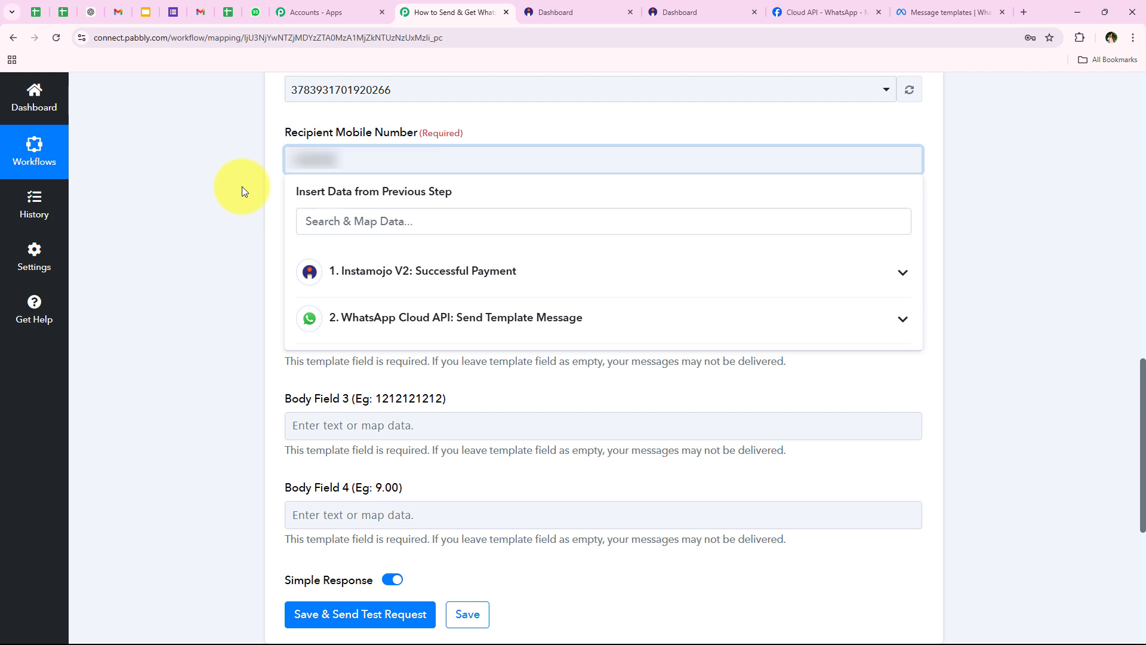
{"action": "type", "text": "XXXXXX"}
{"action": "left_click", "coordinate": [241, 186]}
{"action": "scroll", "coordinate": [260, 239], "scroll_direction": "down", "scroll_amount": 1}
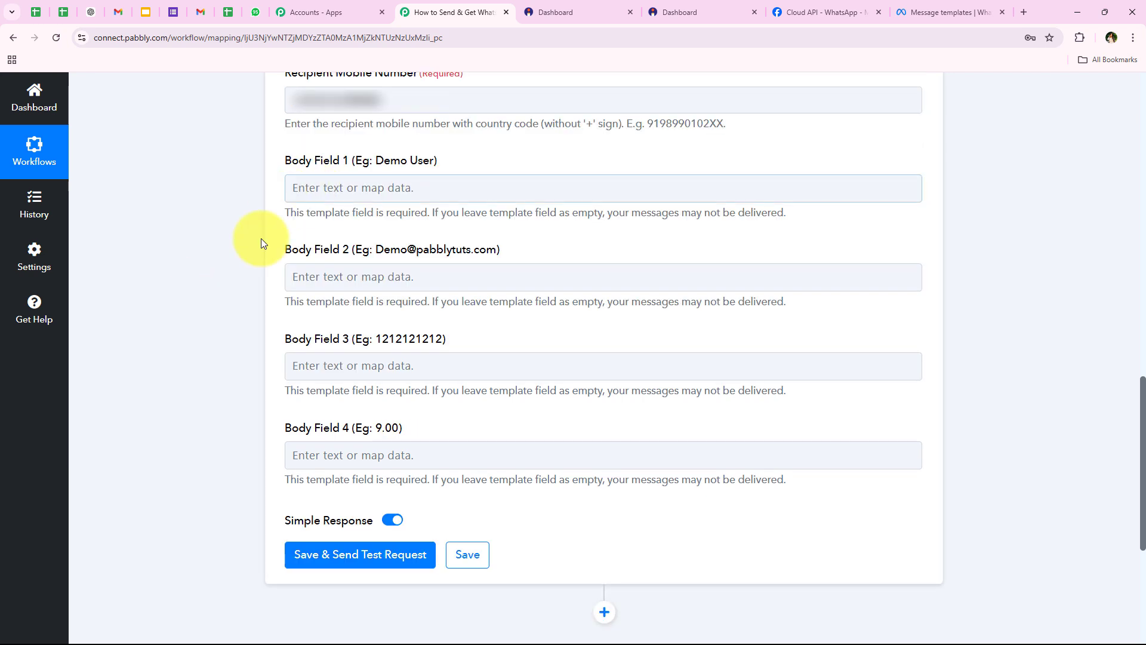
{"action": "scroll", "coordinate": [256, 264], "scroll_direction": "down", "scroll_amount": 1}
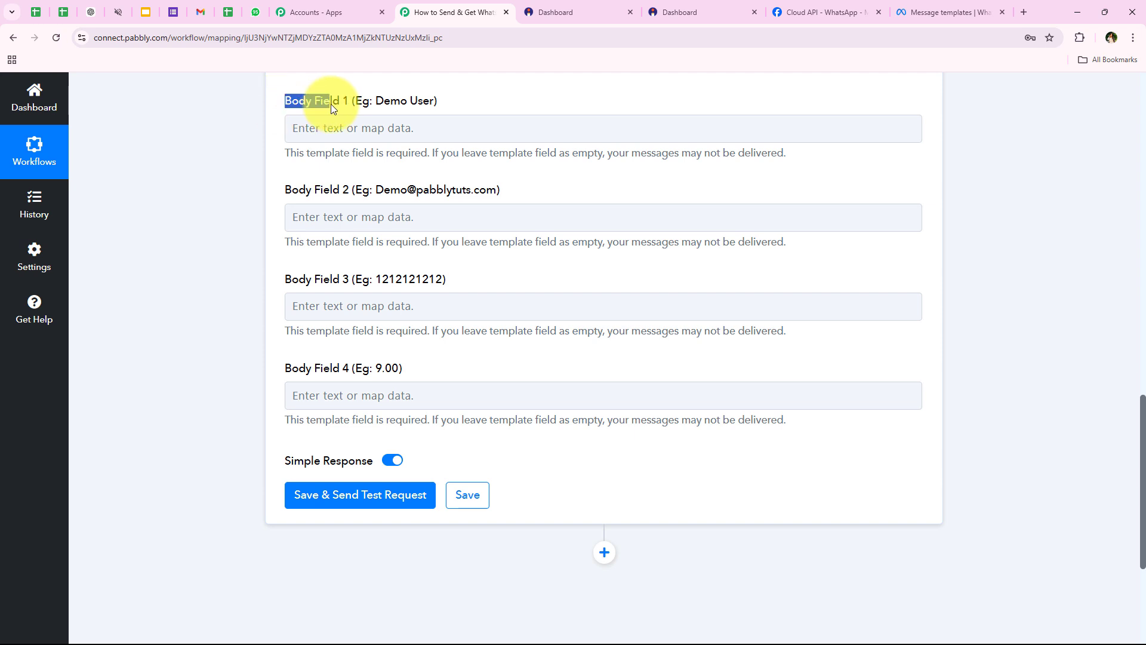
{"action": "left_click", "coordinate": [259, 339]}
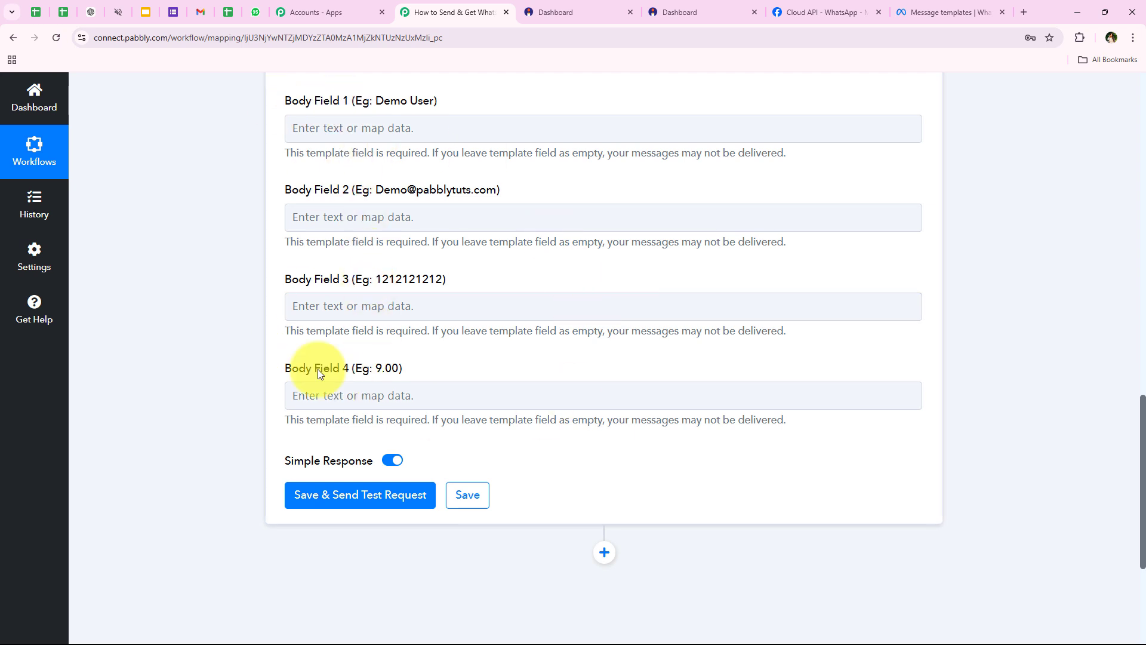
Enlarge the template Body to read {{1}}–{{4}}: customer name, email, contact and amount paid
{"action": "left_click", "coordinate": [911, 16]}
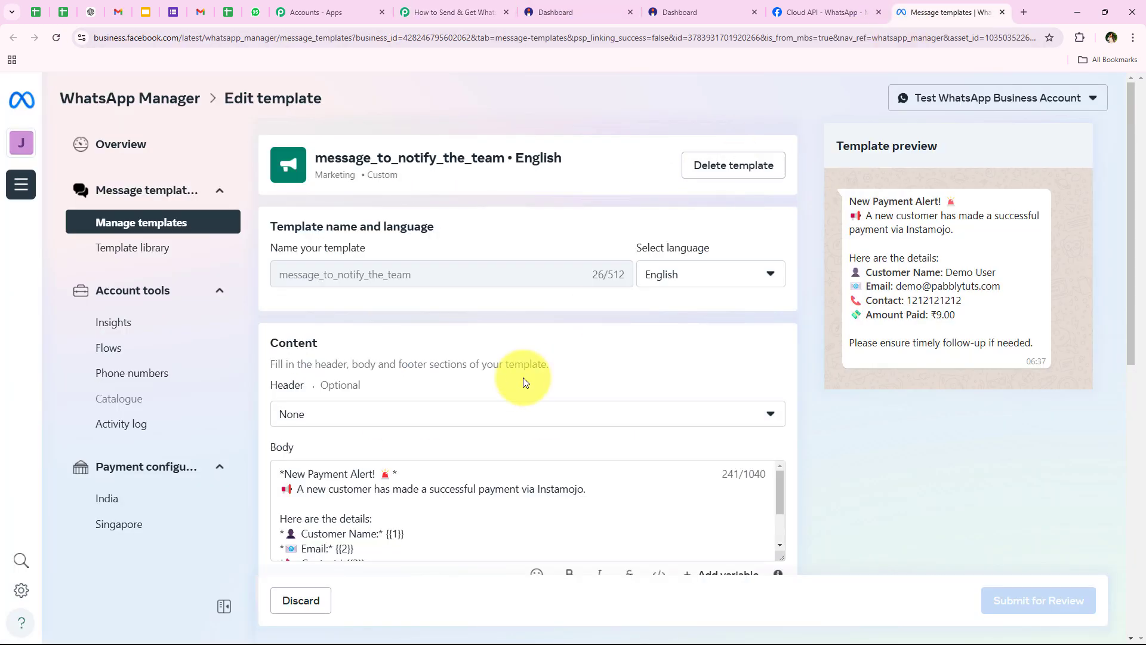
{"action": "scroll", "coordinate": [427, 453], "scroll_direction": "down", "scroll_amount": 1}
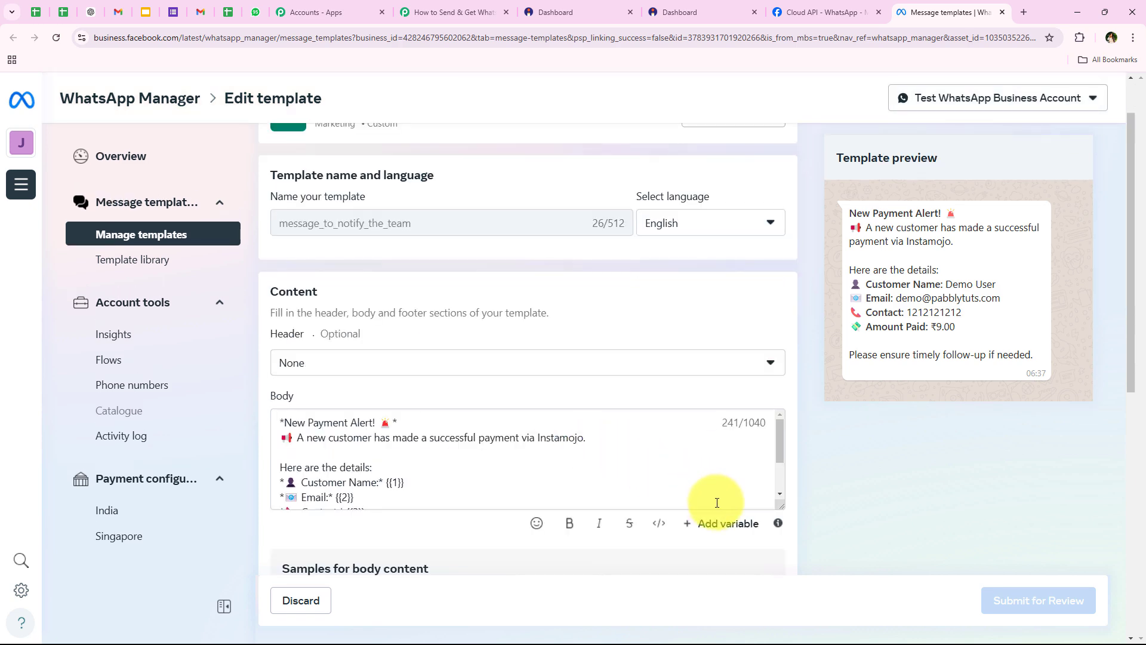
{"action": "left_click_drag", "start_coordinate": [780, 507], "coordinate": [779, 550]}
{"action": "scroll", "coordinate": [753, 521], "scroll_direction": "down", "scroll_amount": 3}
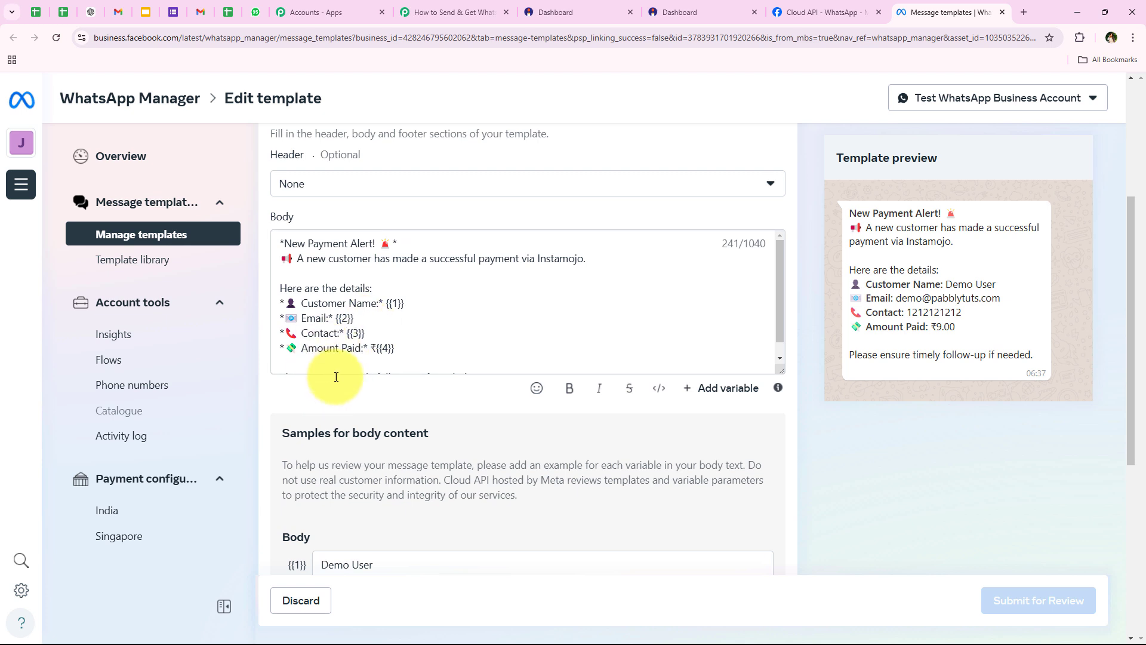
{"action": "scroll", "coordinate": [399, 325], "scroll_direction": "down", "scroll_amount": 1}
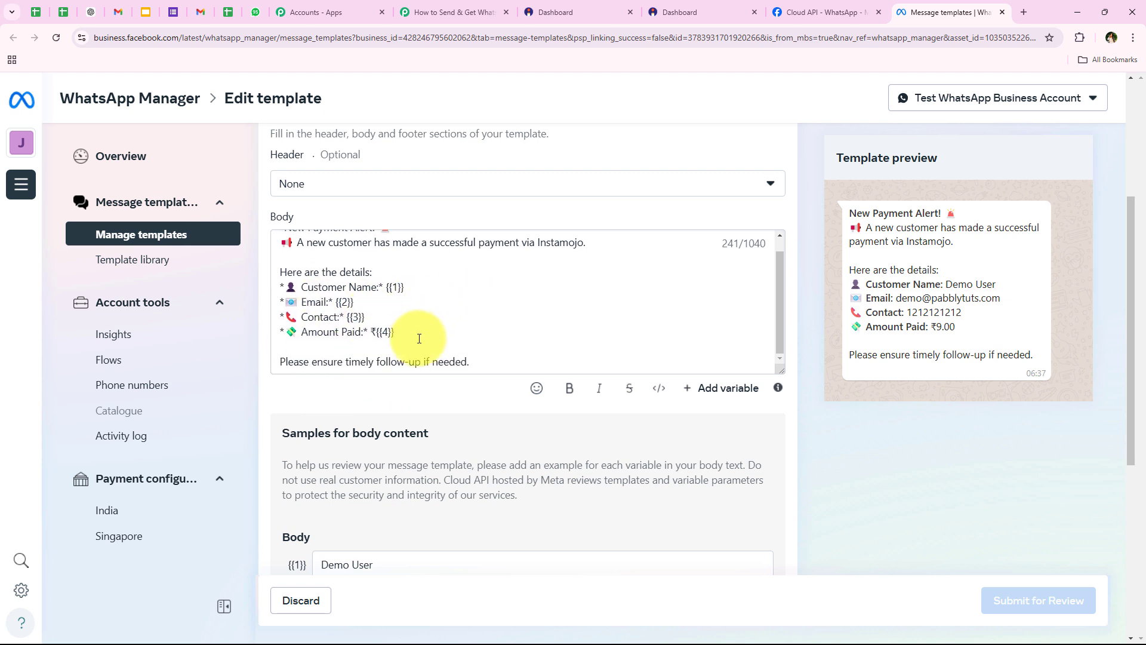
{"action": "left_click_drag", "start_coordinate": [396, 332], "coordinate": [384, 288]}
Map Buyer Name into Body Field 1 and Buyer Email into Body Field 2
{"action": "left_click", "coordinate": [454, 12]}
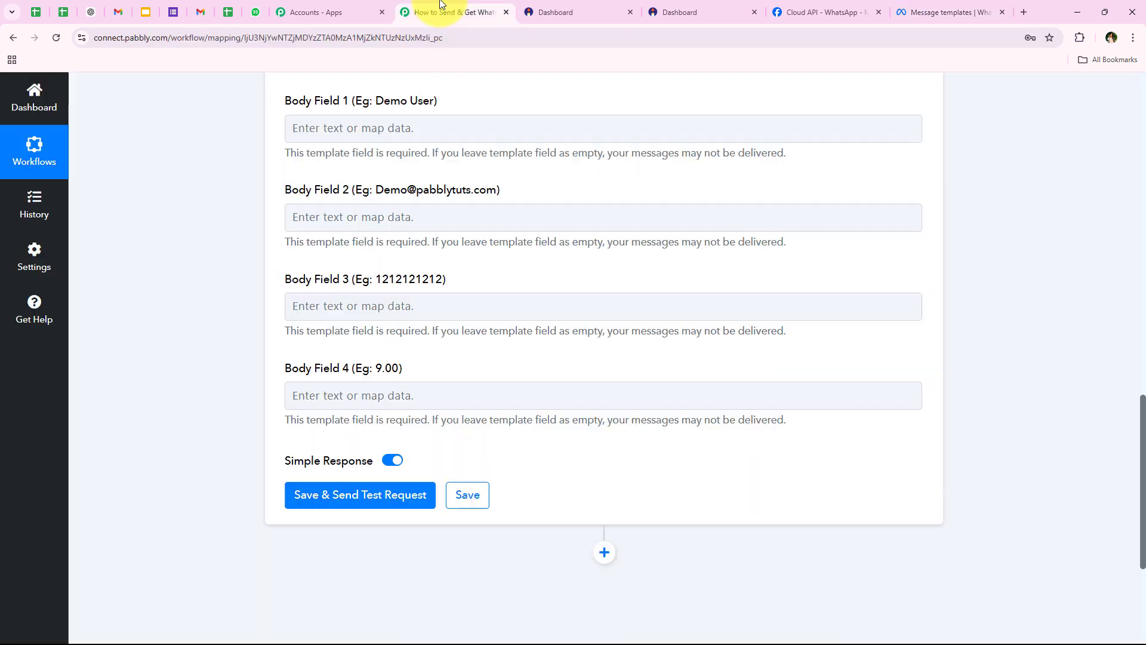
{"action": "left_click", "coordinate": [322, 314]}
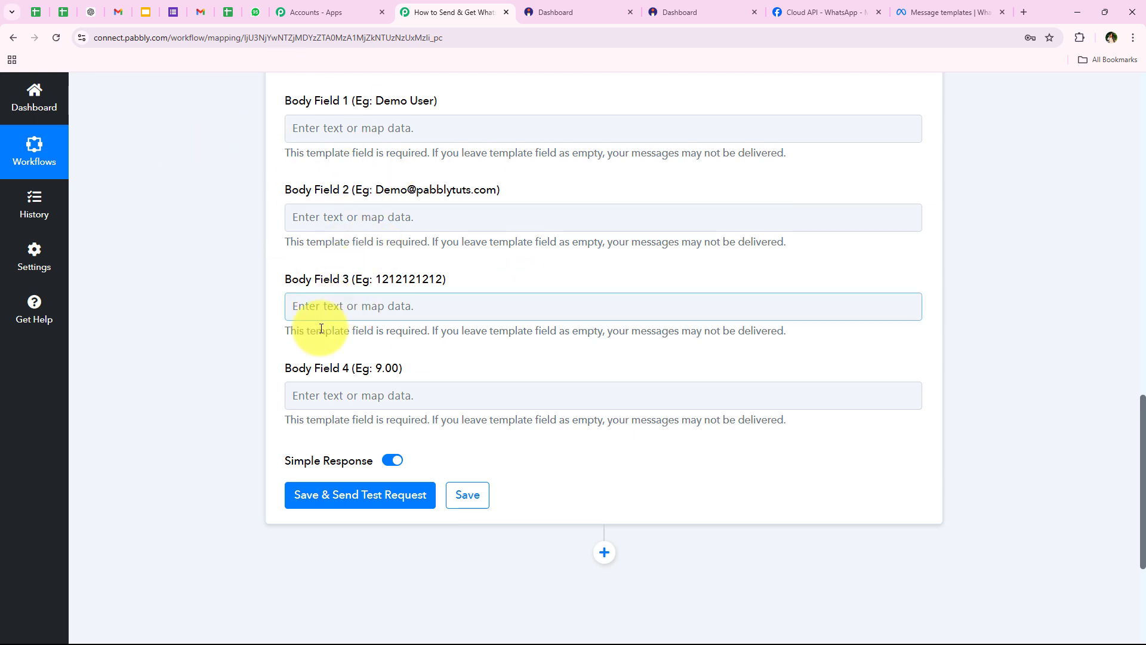
{"action": "left_click", "coordinate": [333, 129]}
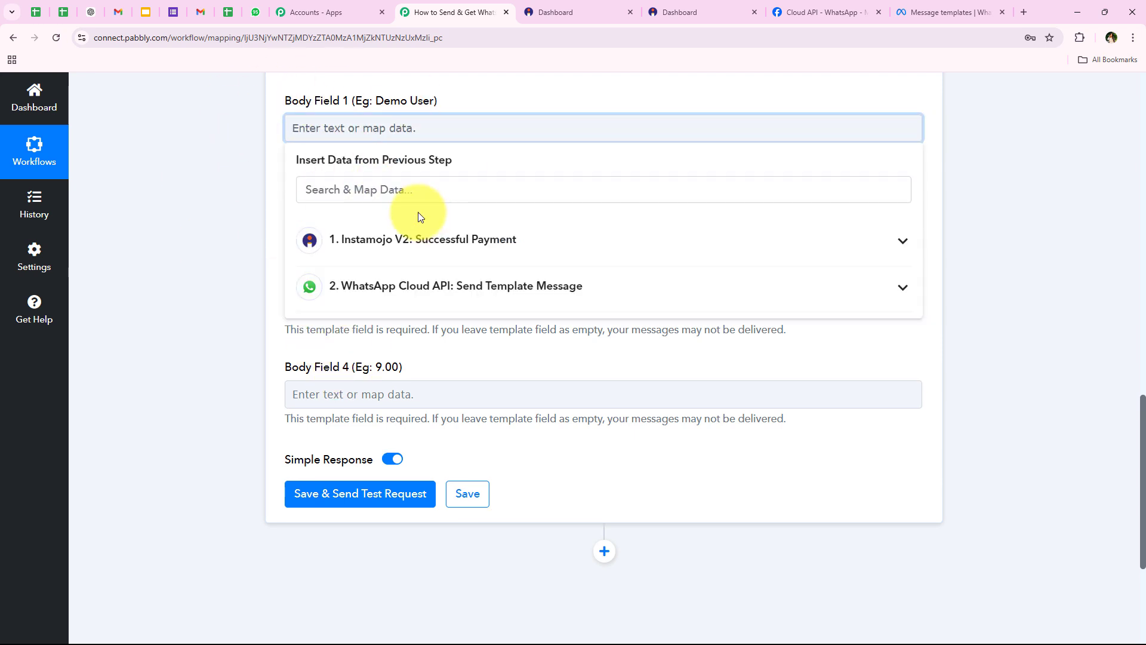
{"action": "left_click", "coordinate": [412, 189]}
{"action": "type", "text": "na"}
{"action": "type", "text": "m"}
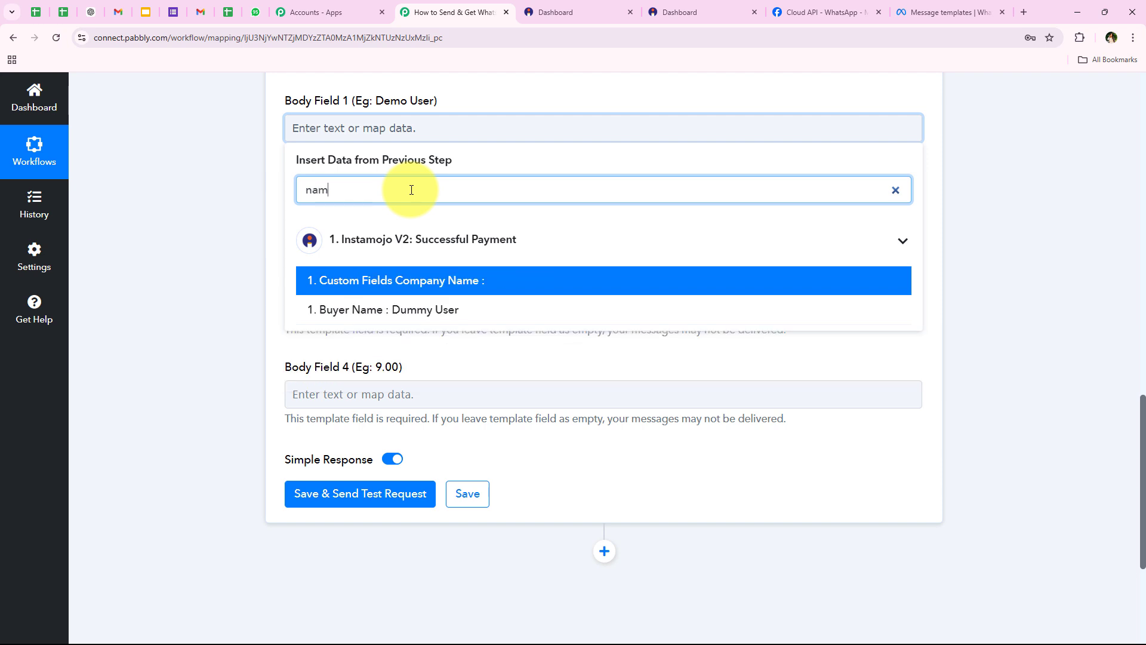
{"action": "left_click", "coordinate": [382, 309]}
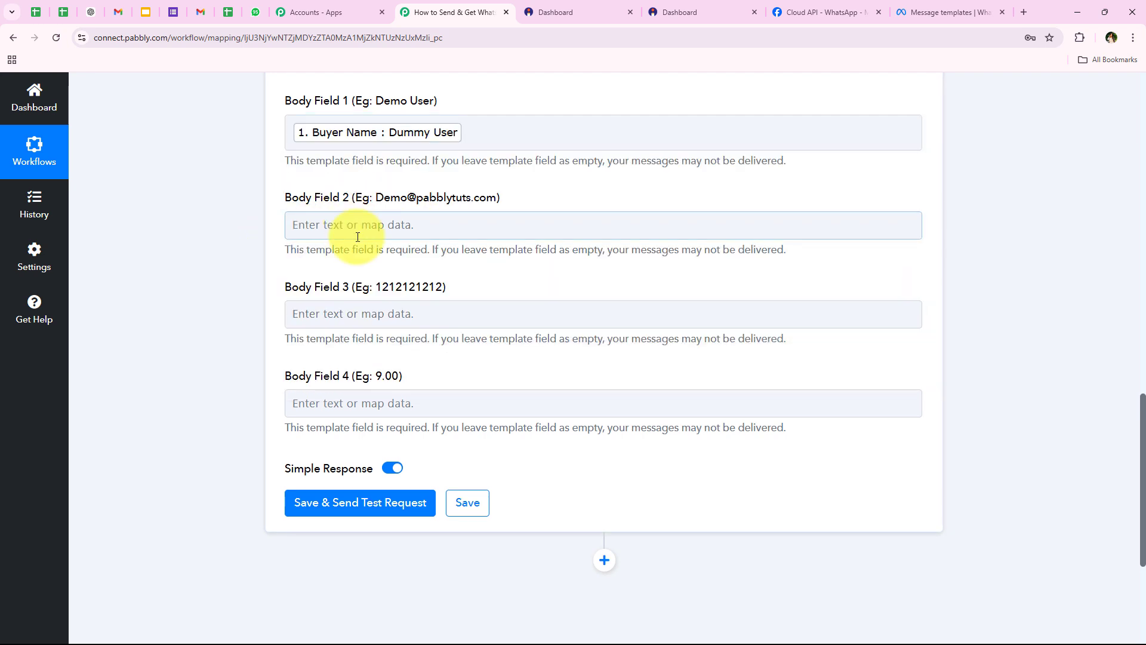
{"action": "left_click", "coordinate": [409, 226]}
{"action": "left_click", "coordinate": [381, 287]}
{"action": "type", "text": "e"}
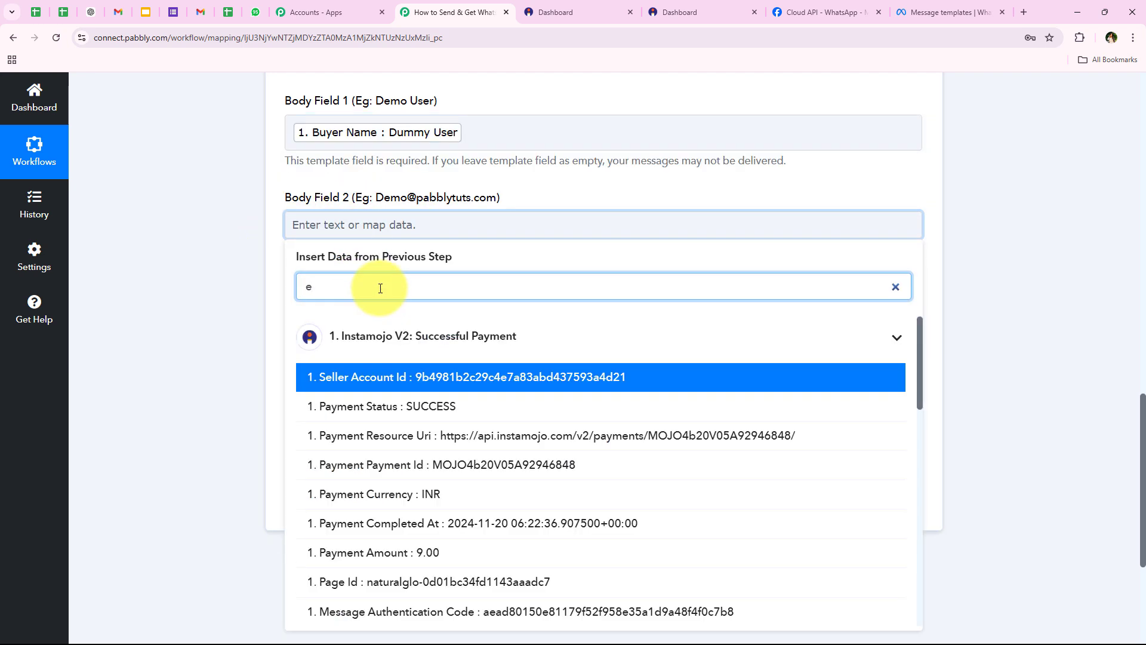
{"action": "type", "text": "ma"}
{"action": "left_click", "coordinate": [403, 375]}
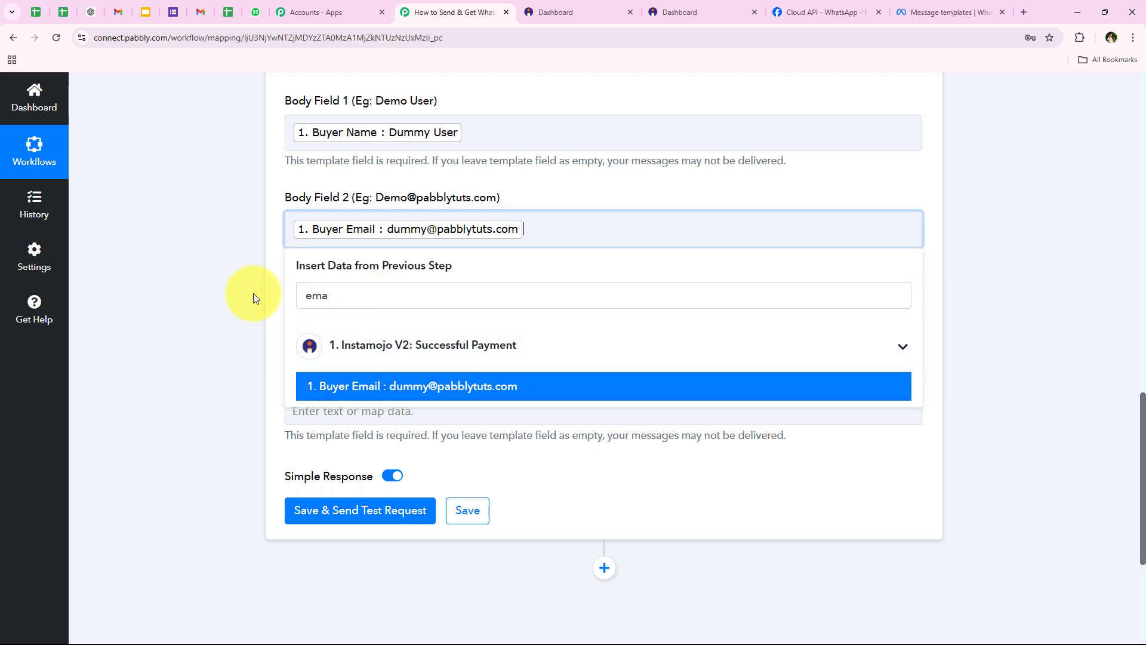
Map Buyer Phone into Body Field 3 and Payment Amount into Body Field 4
{"action": "left_click", "coordinate": [337, 321]}
{"action": "left_click", "coordinate": [341, 385]}
{"action": "type", "text": "ph"}
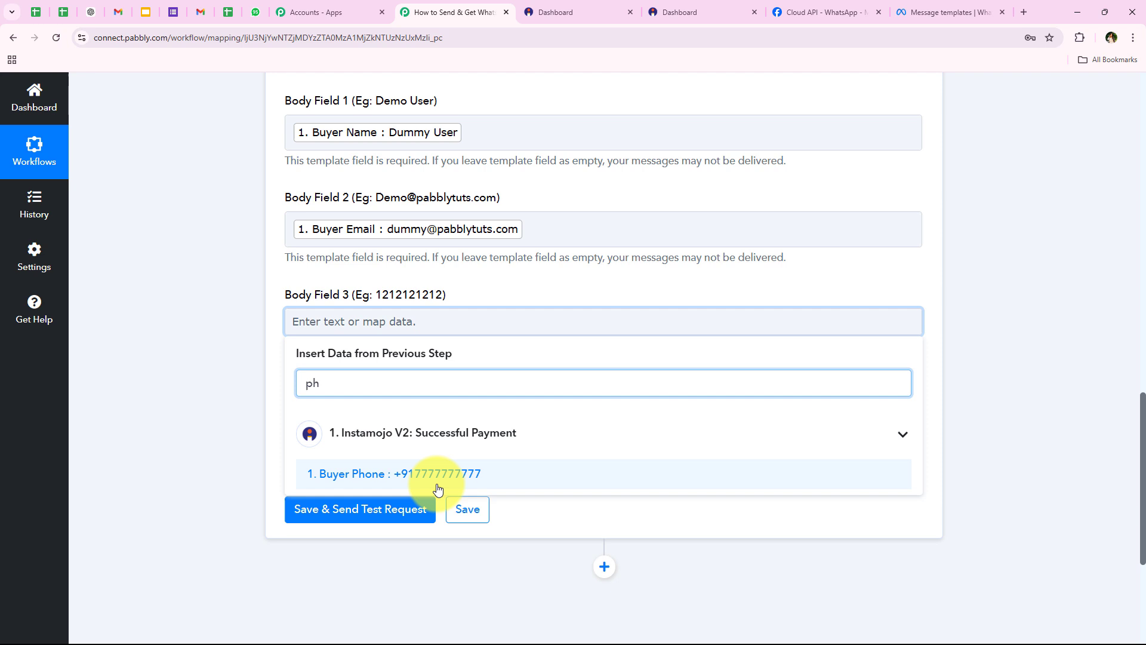
{"action": "left_click", "coordinate": [645, 478]}
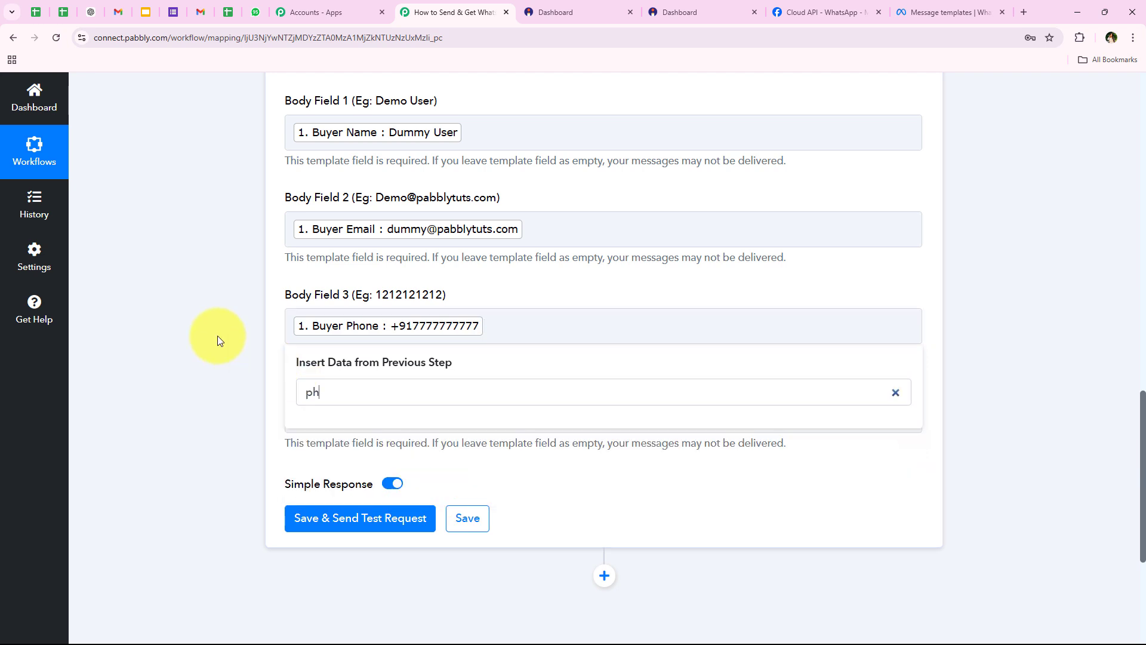
{"action": "left_click", "coordinate": [217, 336]}
{"action": "scroll", "coordinate": [332, 204], "scroll_direction": "down", "scroll_amount": 3}
{"action": "left_click", "coordinate": [350, 181]}
{"action": "left_click", "coordinate": [344, 235]}
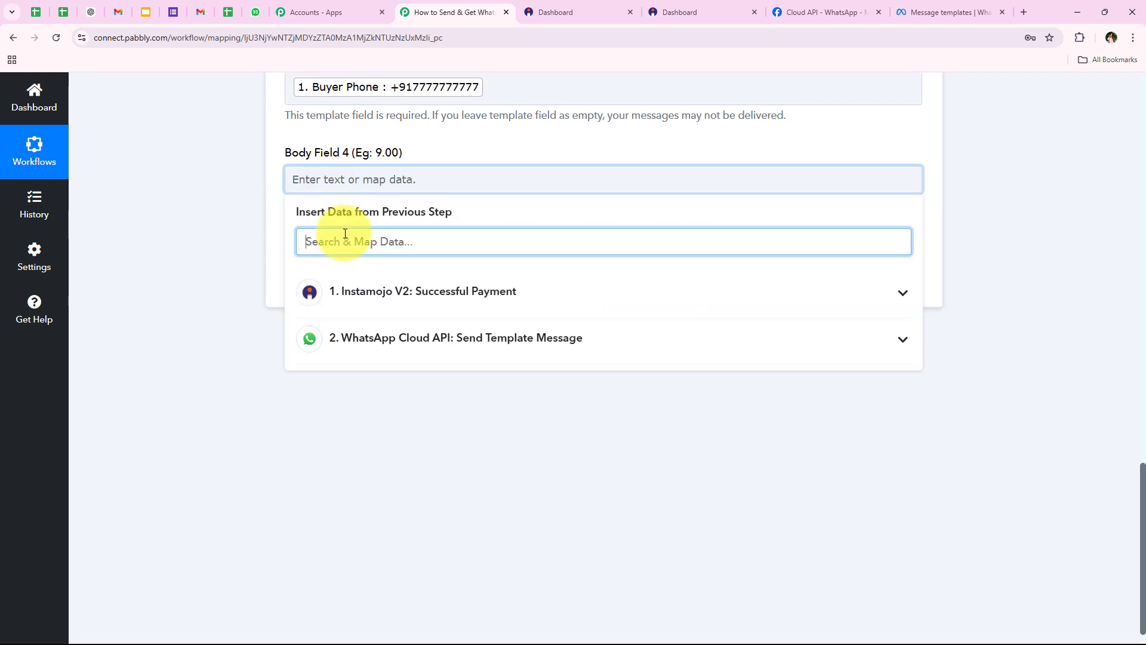
{"action": "type", "text": "ay"}
{"action": "type", "text": "m"}
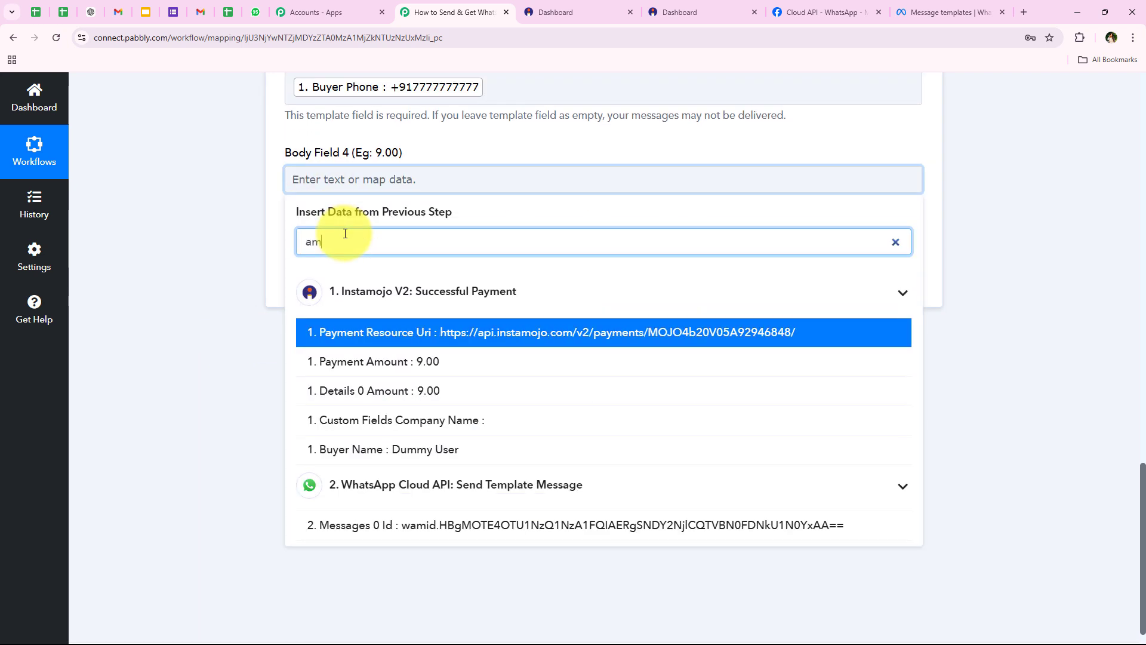
{"action": "left_click", "coordinate": [385, 361]}
{"action": "left_click", "coordinate": [238, 419]}
{"action": "scroll", "coordinate": [614, 263], "scroll_direction": "up", "scroll_amount": 1}
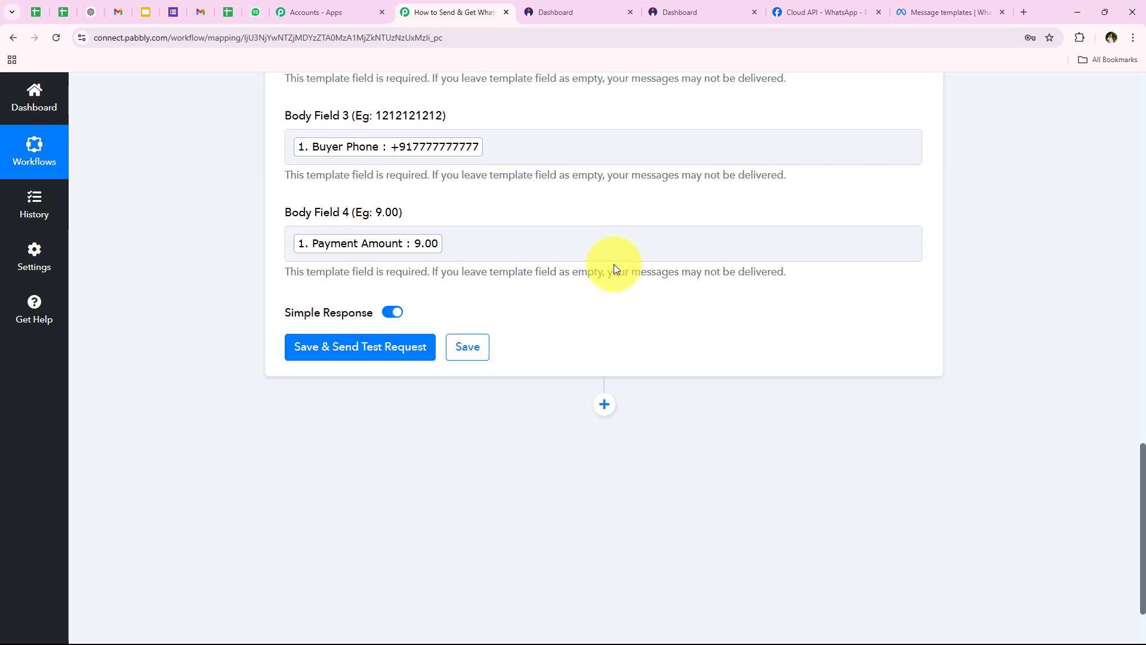
Save the third step and send a test request, getting accepted status, then collapse it
{"action": "left_click", "coordinate": [332, 351]}
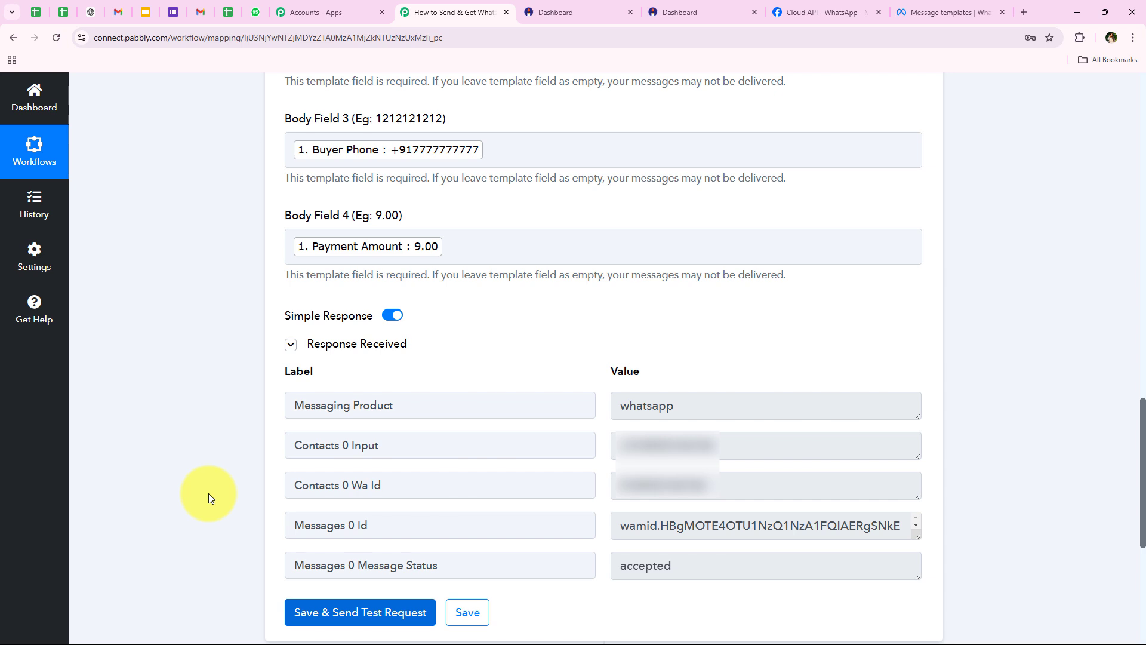
{"action": "scroll", "coordinate": [207, 440], "scroll_direction": "up", "scroll_amount": 20}
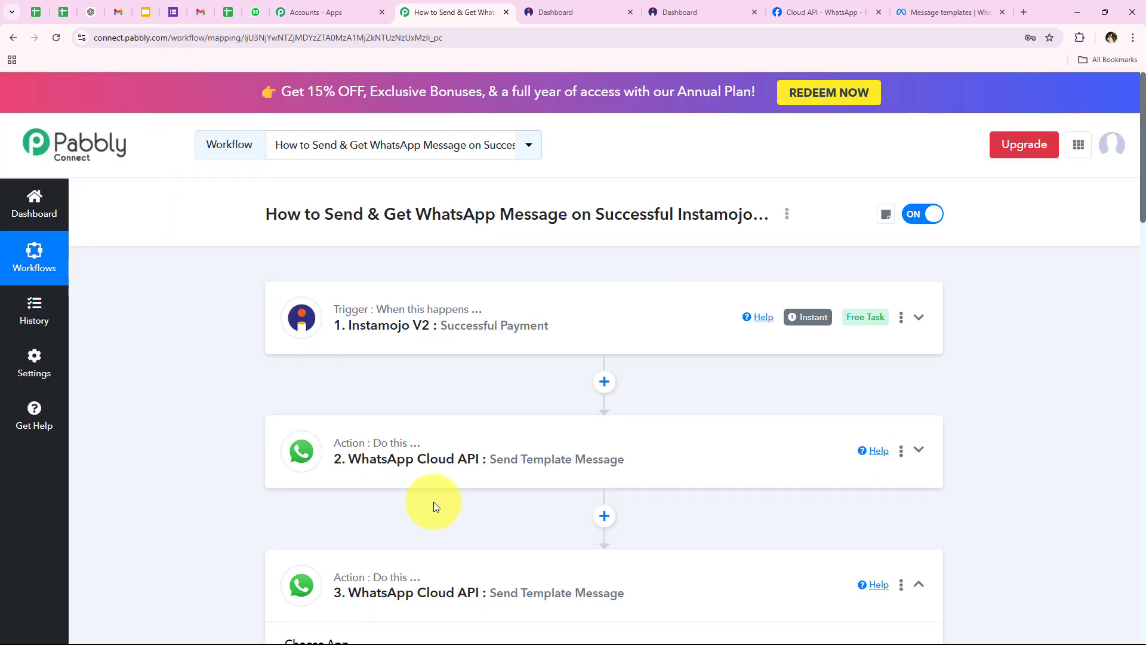
{"action": "left_click", "coordinate": [555, 578]}
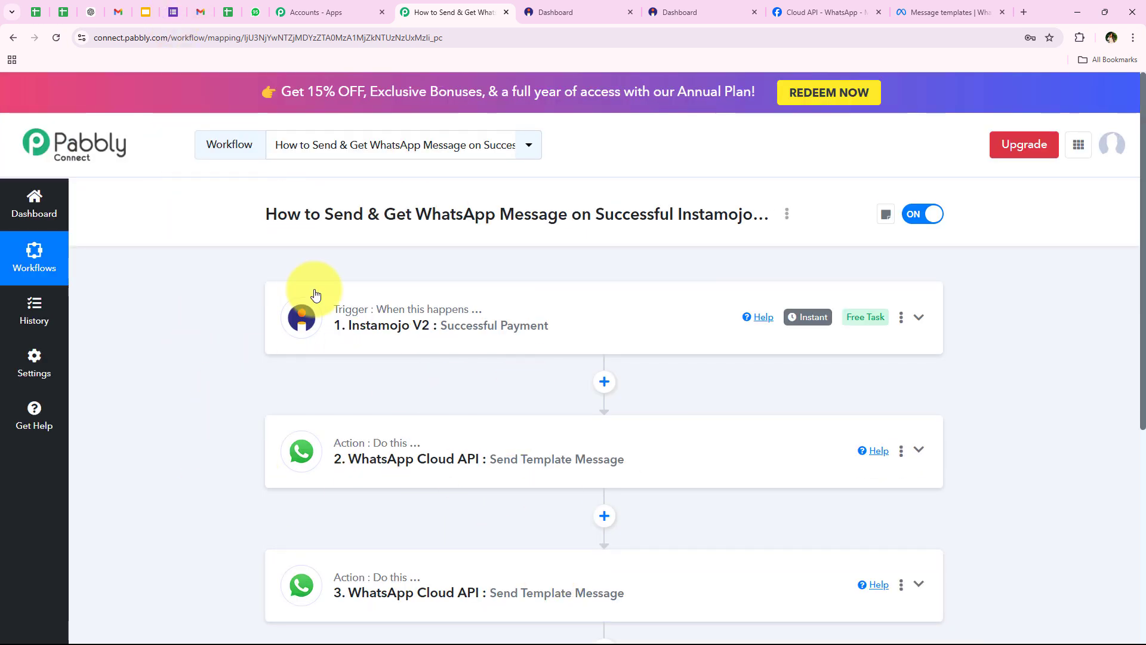
{"action": "left_click", "coordinate": [255, 12]}
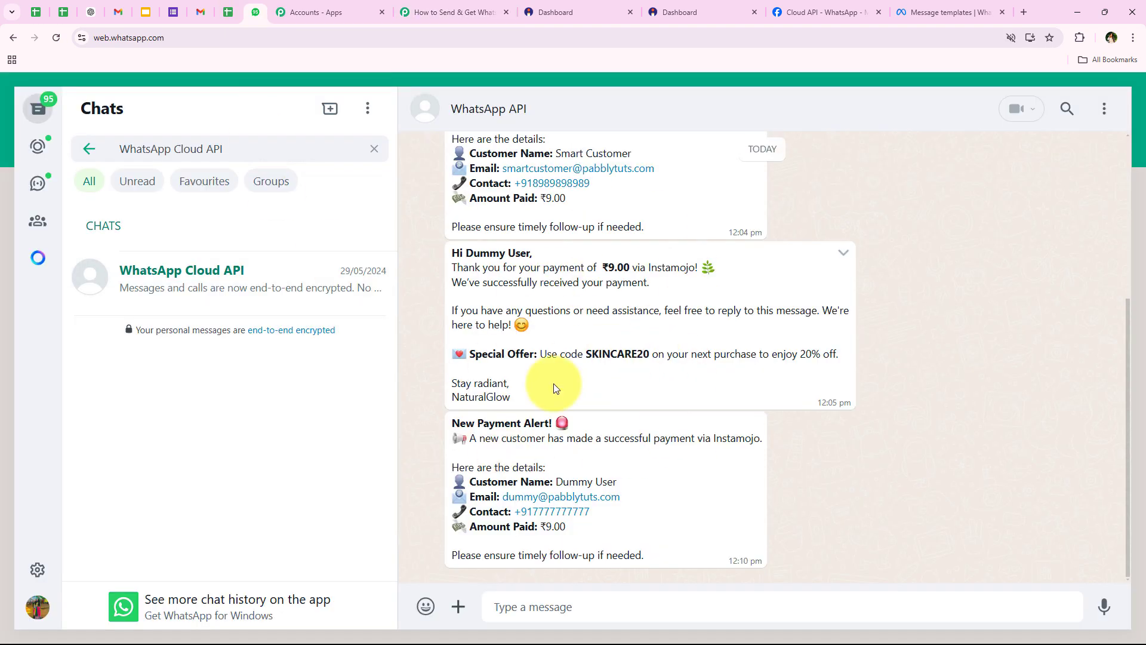
{"action": "left_click_drag", "start_coordinate": [439, 417], "coordinate": [572, 424]}
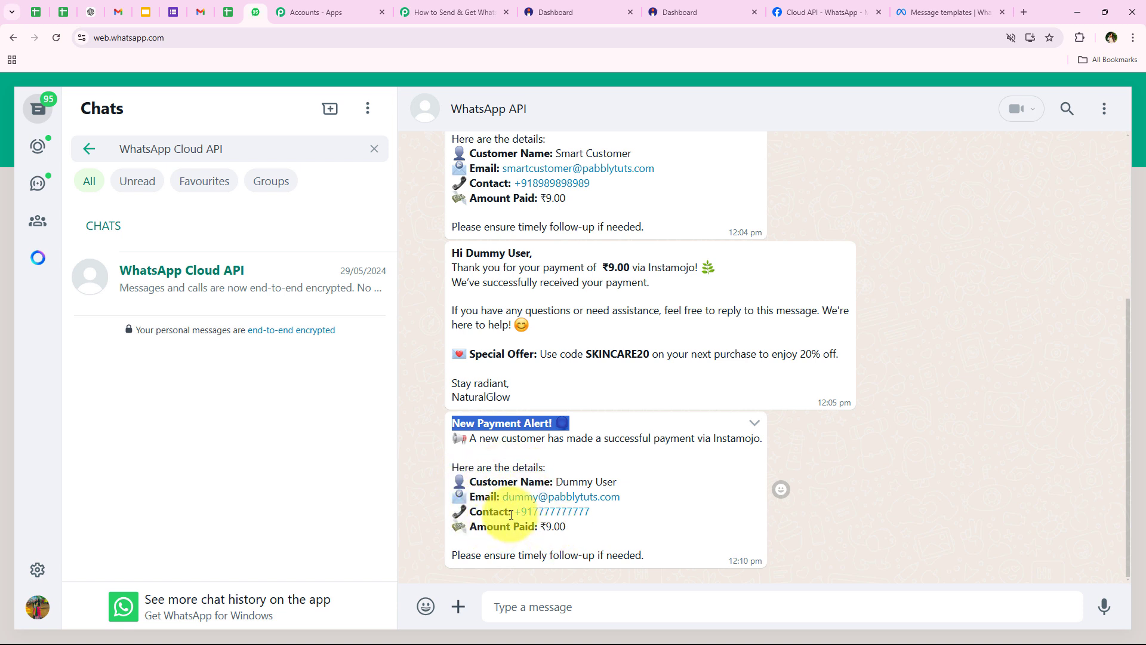
{"action": "left_click", "coordinate": [692, 472]}
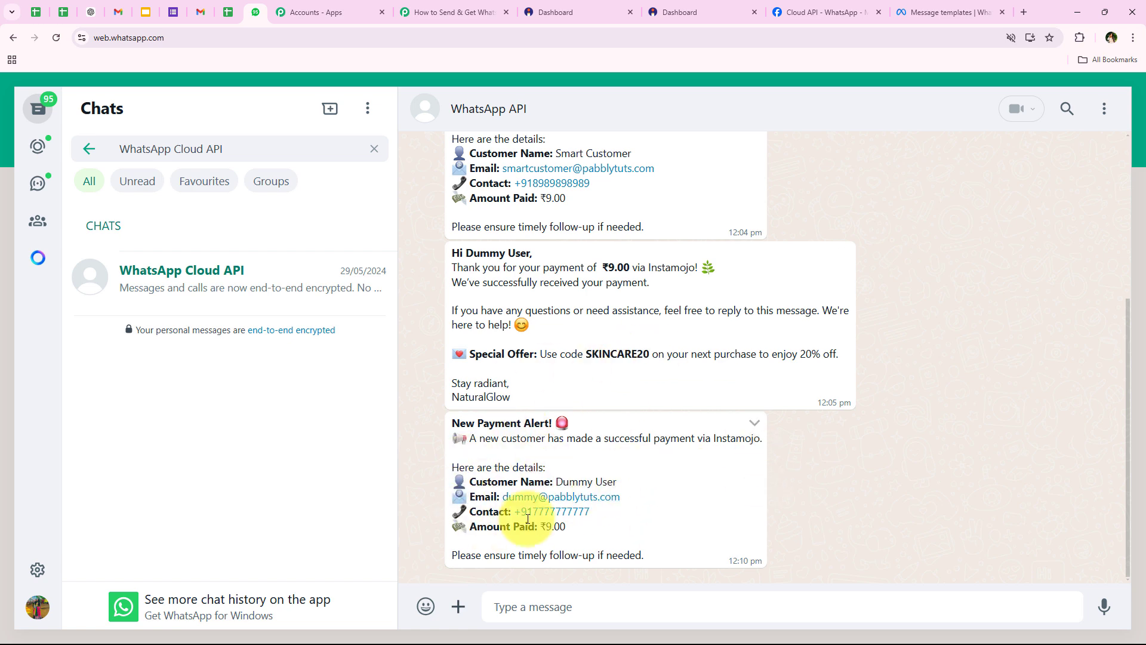
{"action": "left_click", "coordinate": [434, 8]}
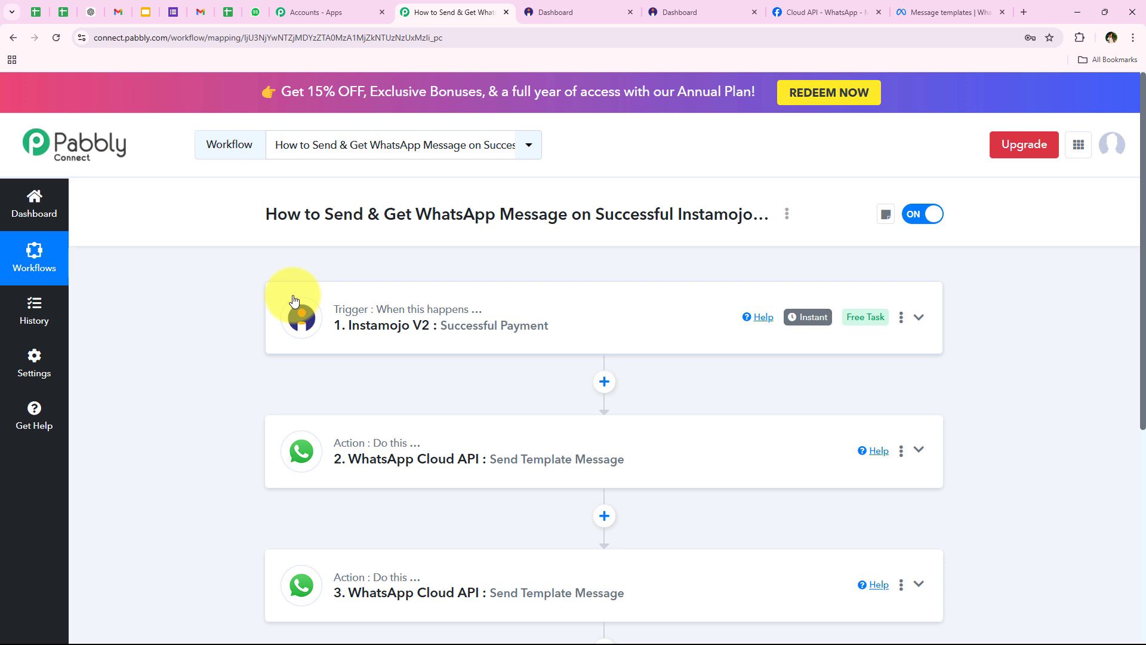
Rename step 2 to 'Send Message'
{"action": "scroll", "coordinate": [397, 362], "scroll_direction": "down", "scroll_amount": 1}
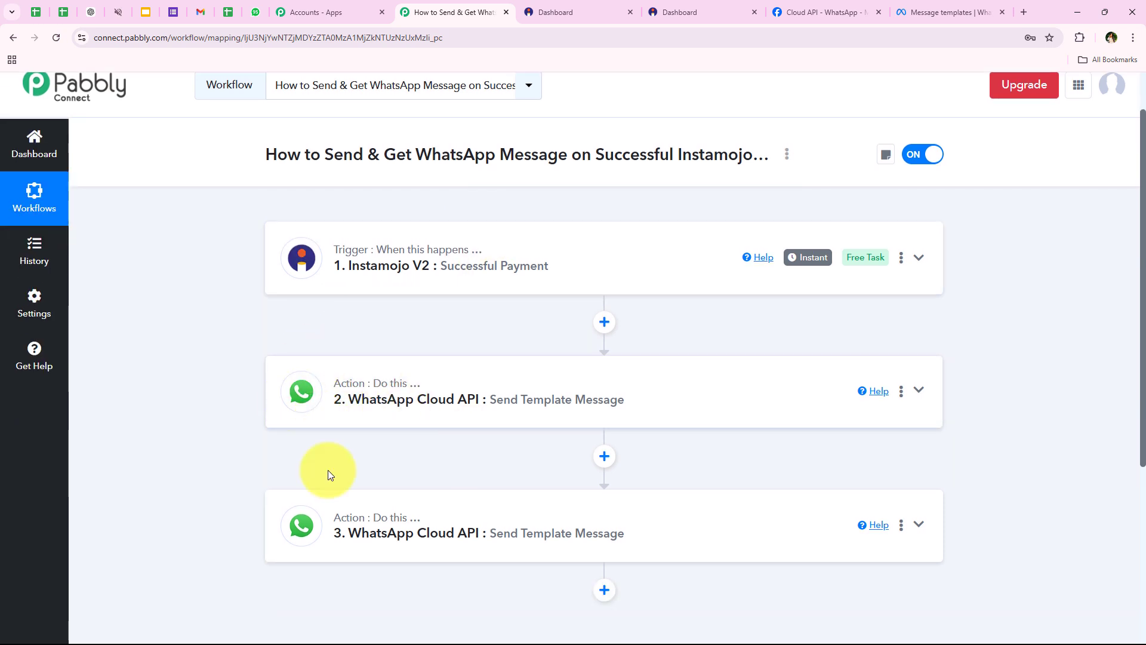
{"action": "left_click", "coordinate": [901, 391]}
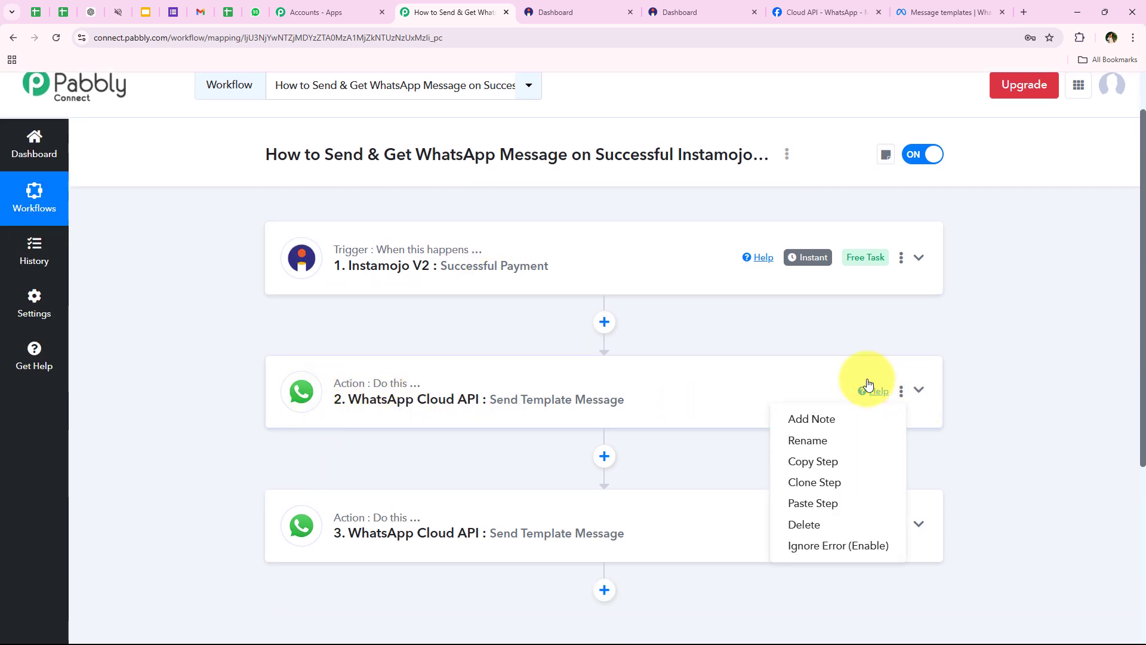
{"action": "left_click", "coordinate": [821, 439]}
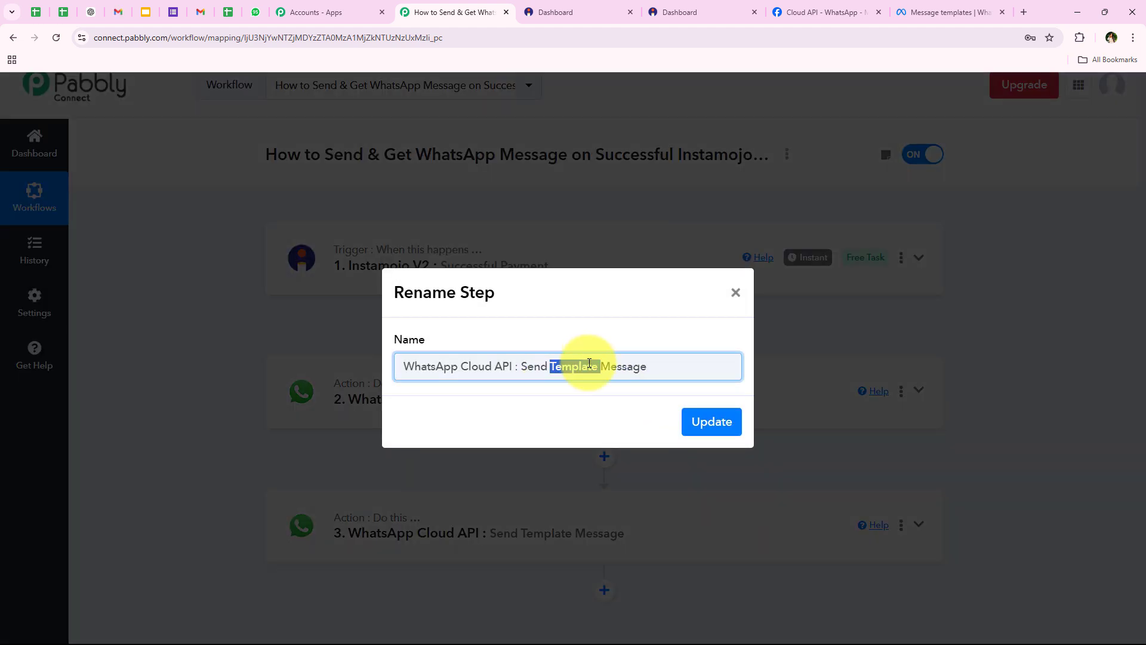
{"action": "left_click", "coordinate": [706, 422]}
Rename step 3 to 'Get Message'
{"action": "left_click", "coordinate": [903, 524]}
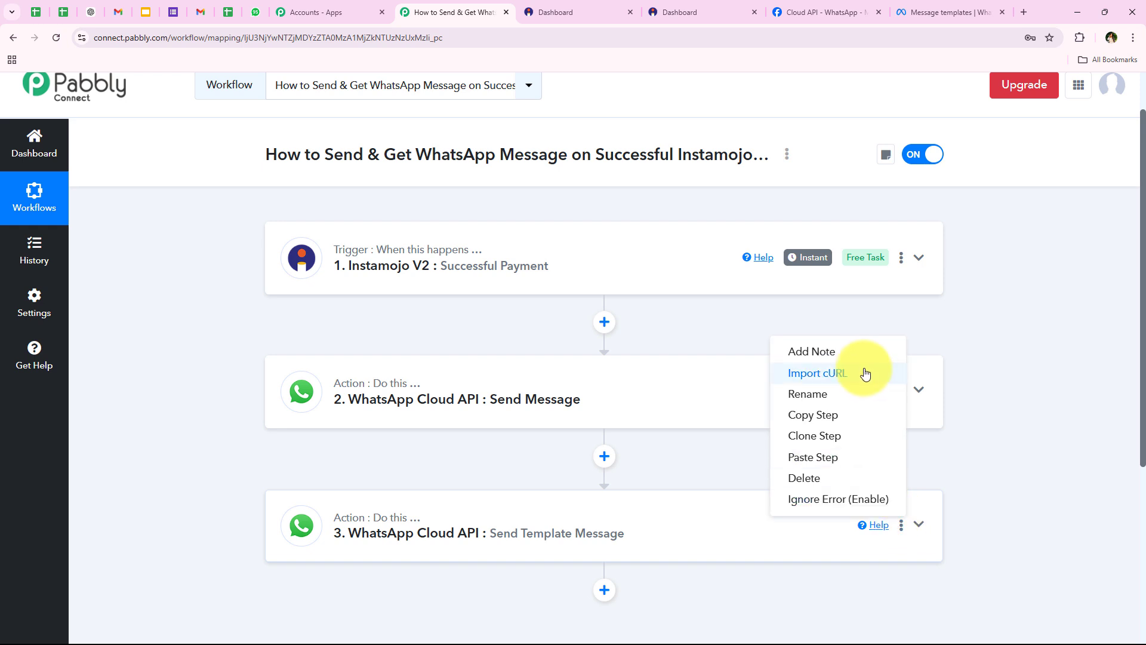
{"action": "left_click", "coordinate": [865, 392]}
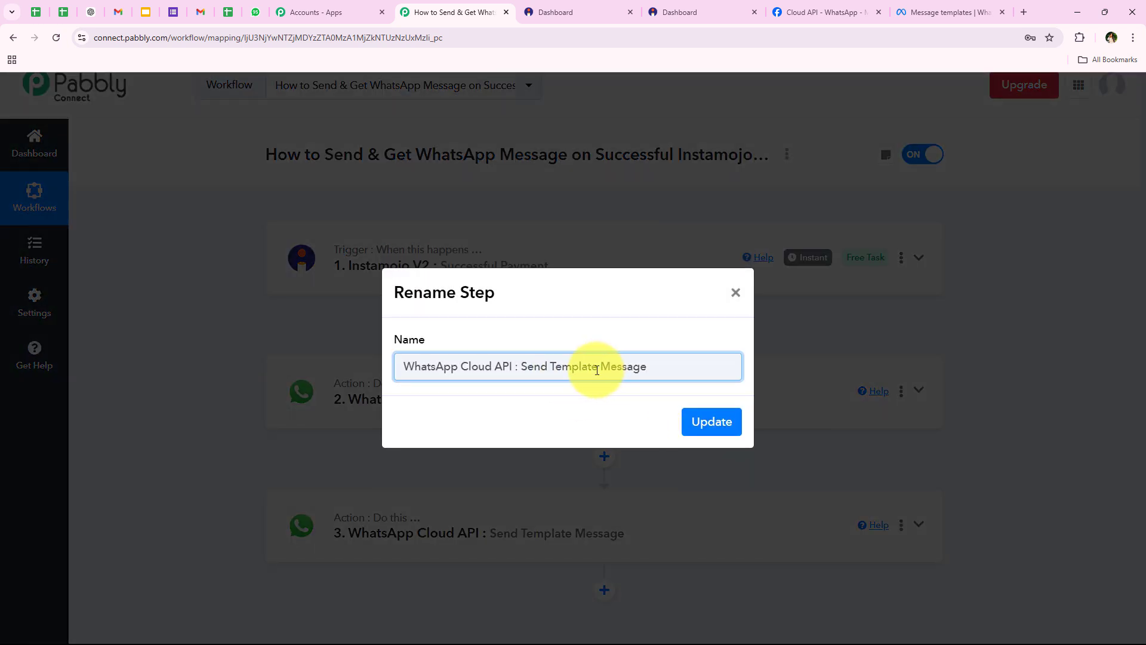
{"action": "left_click_drag", "start_coordinate": [597, 370], "coordinate": [531, 370]}
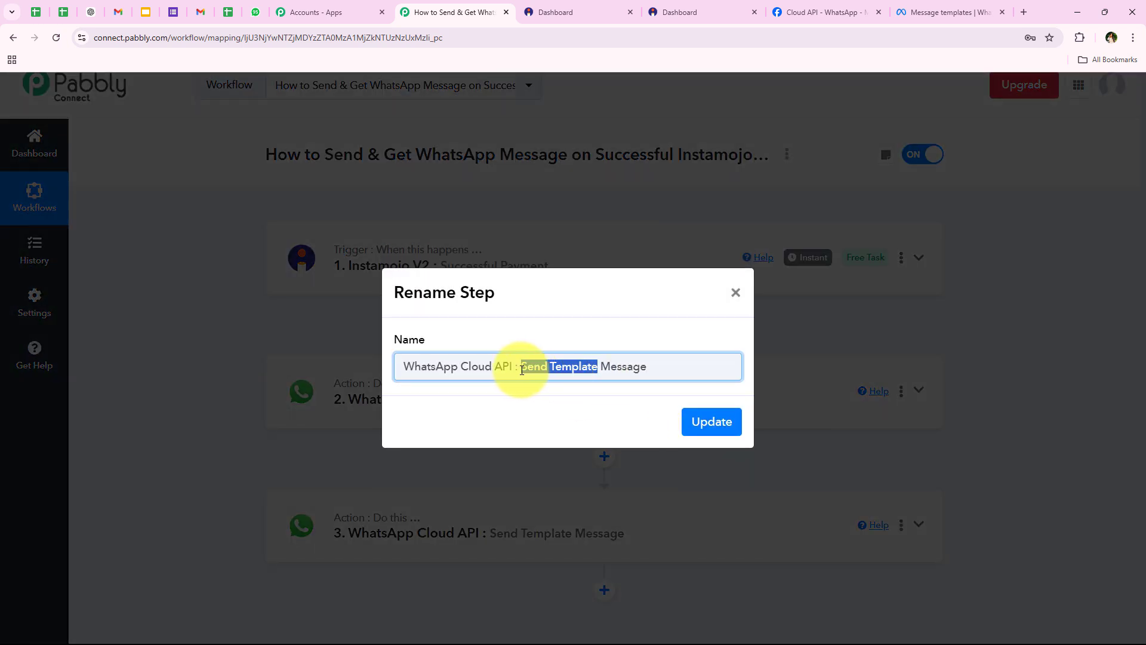
{"action": "type", "text": "Get"}
{"action": "left_click", "coordinate": [712, 422]}
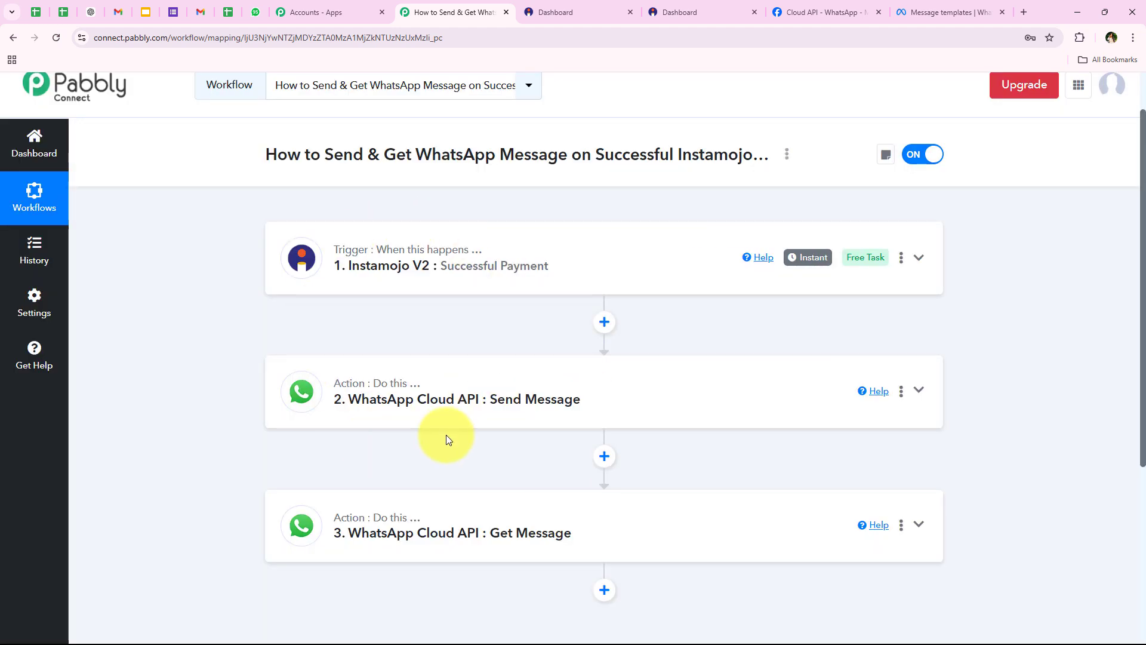
{"action": "scroll", "coordinate": [418, 442], "scroll_direction": "up", "scroll_amount": 1}
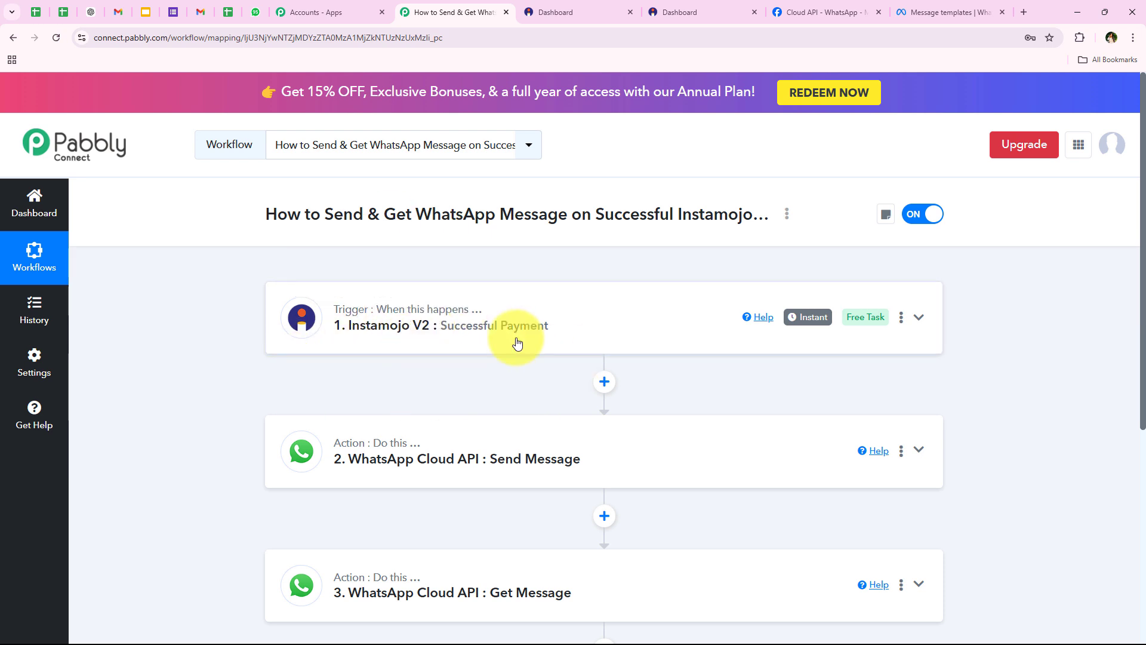
{"action": "scroll", "coordinate": [406, 396], "scroll_direction": "down", "scroll_amount": 1}
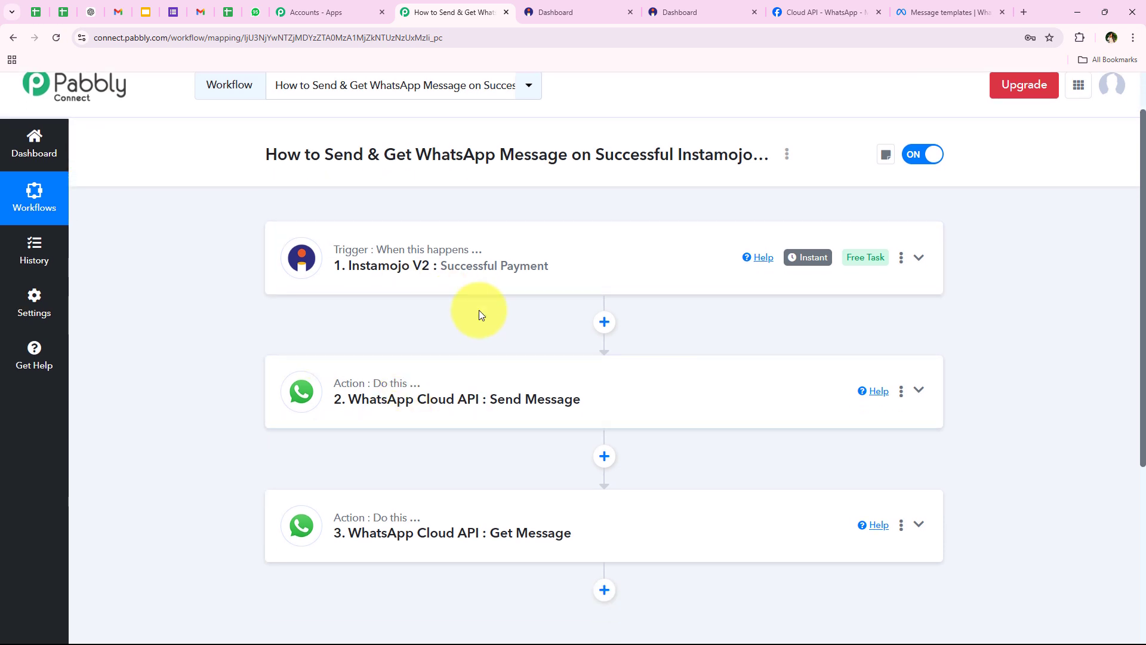
{"action": "scroll", "coordinate": [435, 423], "scroll_direction": "down", "scroll_amount": 1}
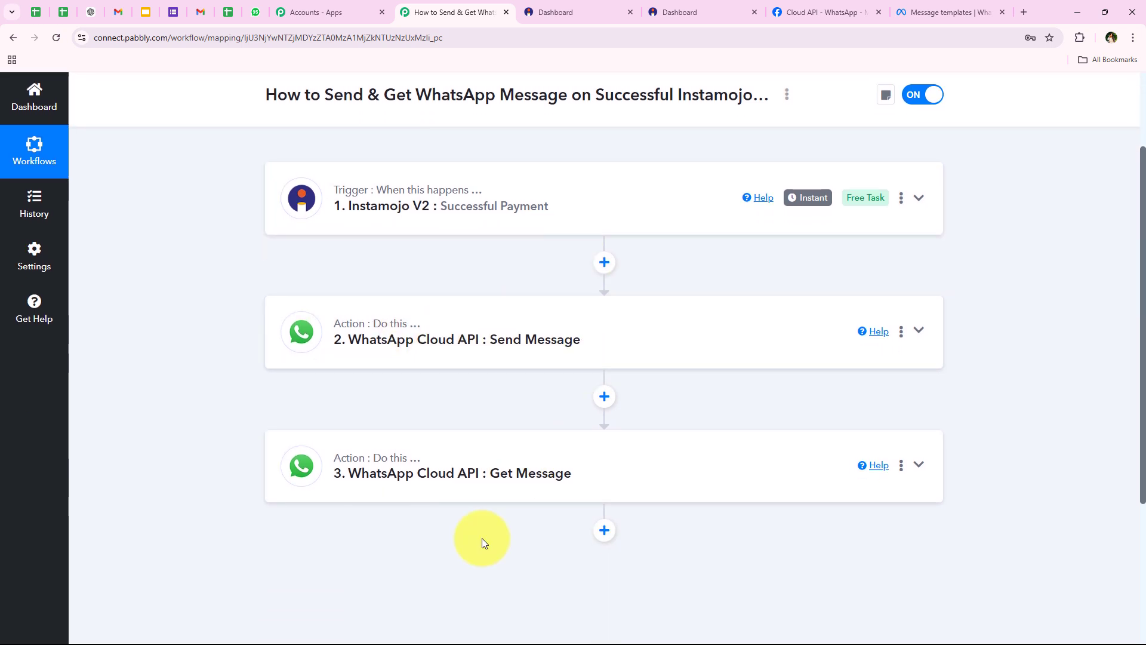
{"action": "scroll", "coordinate": [366, 402], "scroll_direction": "up", "scroll_amount": 2}
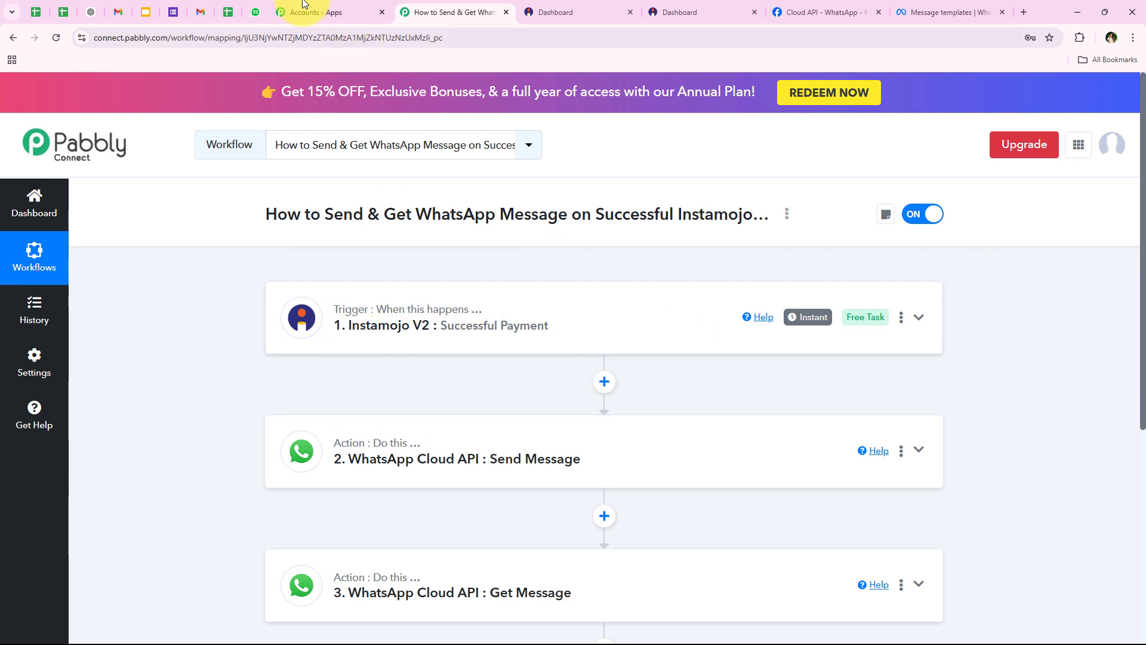
{"action": "left_click", "coordinate": [255, 14]}
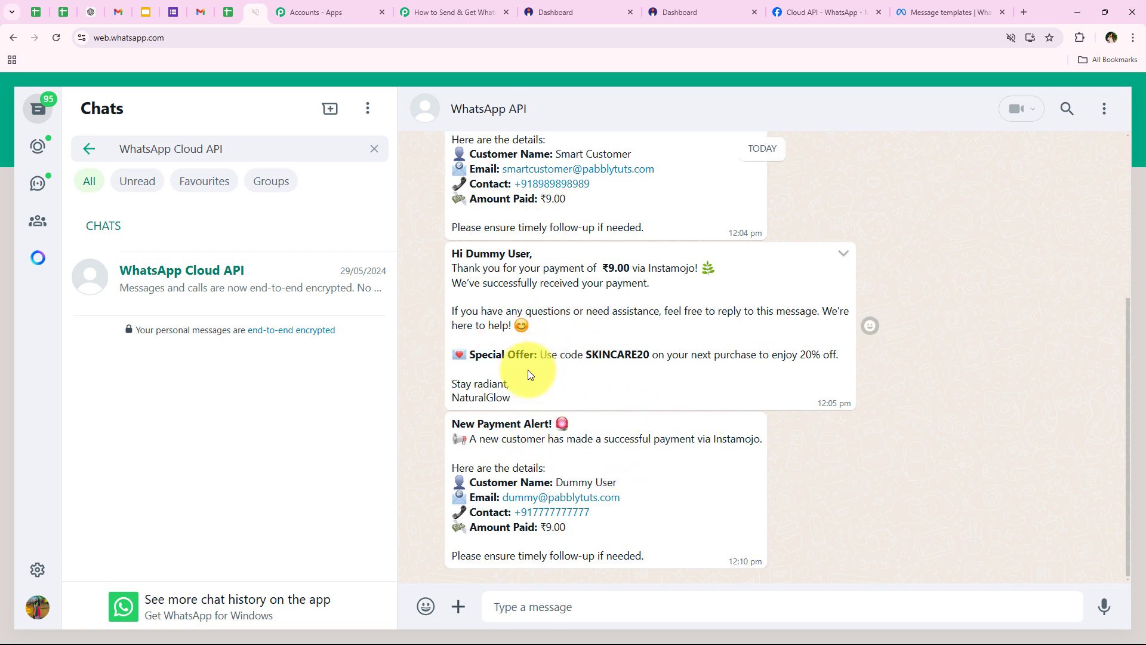
{"action": "left_click", "coordinate": [456, 11]}
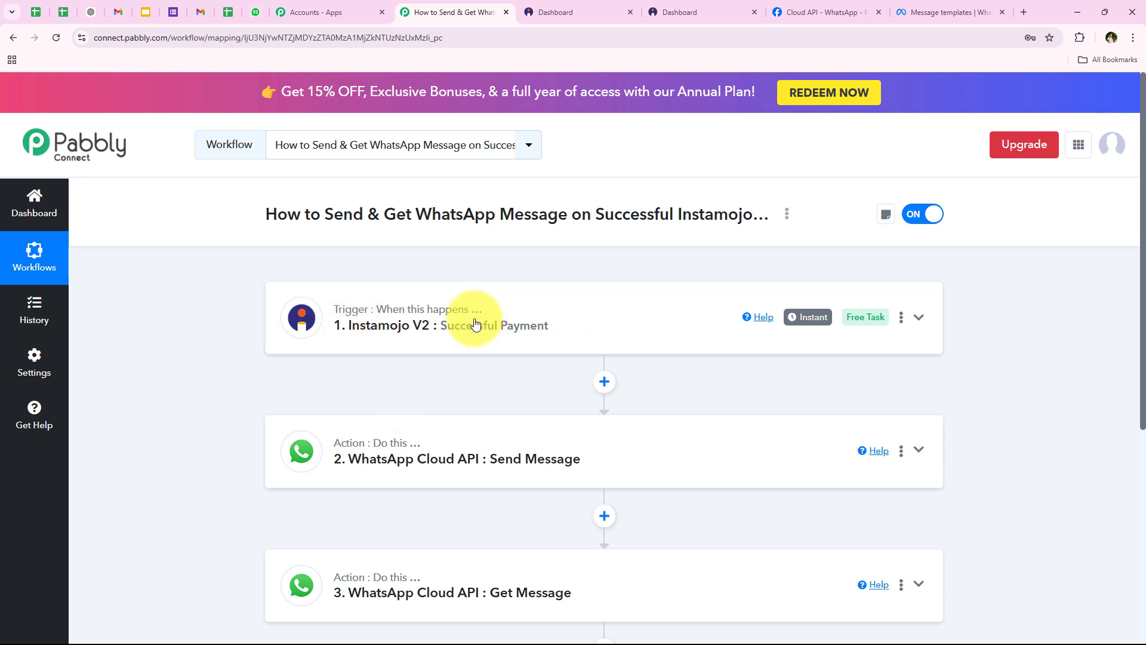
{"action": "scroll", "coordinate": [192, 263], "scroll_direction": "down", "scroll_amount": 1}
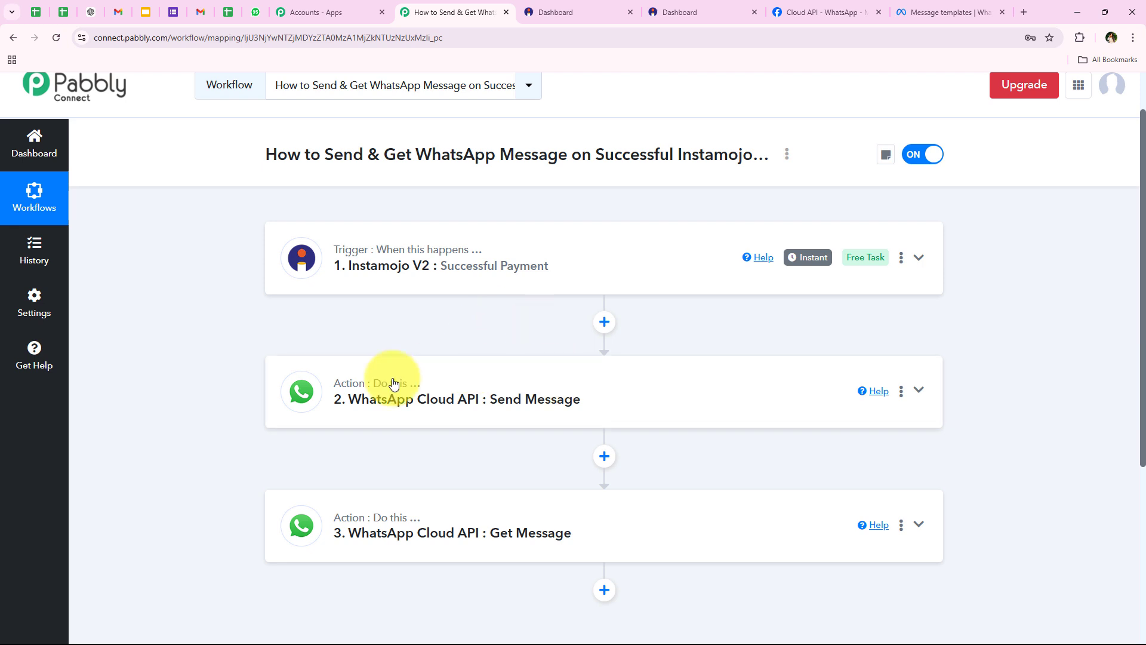
{"action": "scroll", "coordinate": [374, 521], "scroll_direction": "down", "scroll_amount": 1}
{"action": "scroll", "coordinate": [232, 418], "scroll_direction": "up", "scroll_amount": 2}
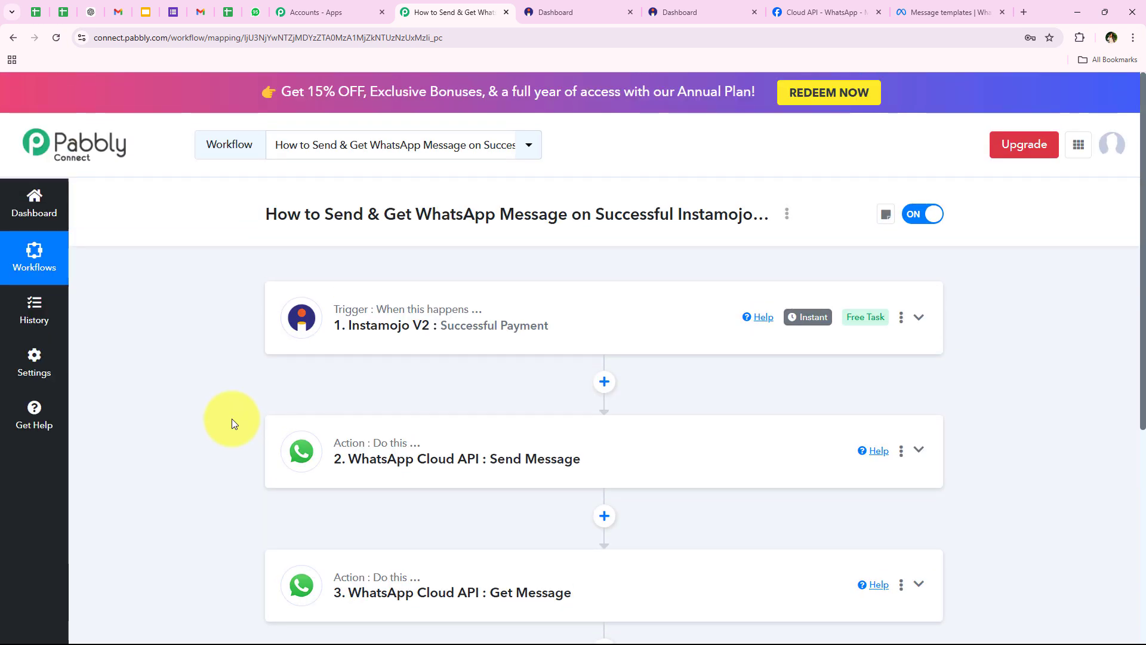